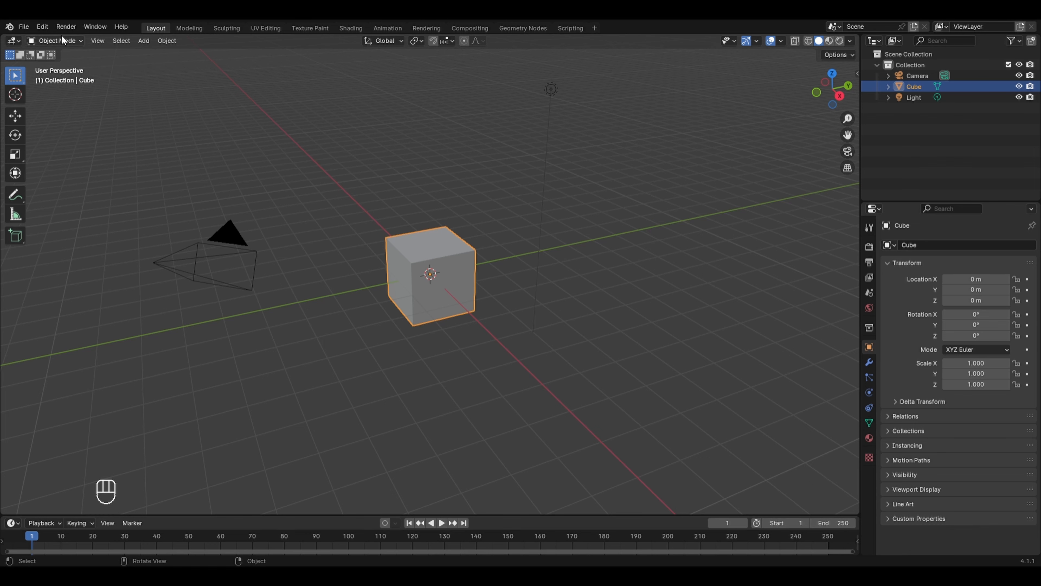
# Enable the Node Wrangler add-on in the preferences, finding it by searching for "node", and close the preferences
pyautogui.click(42, 26)
pyautogui.click(58, 166)
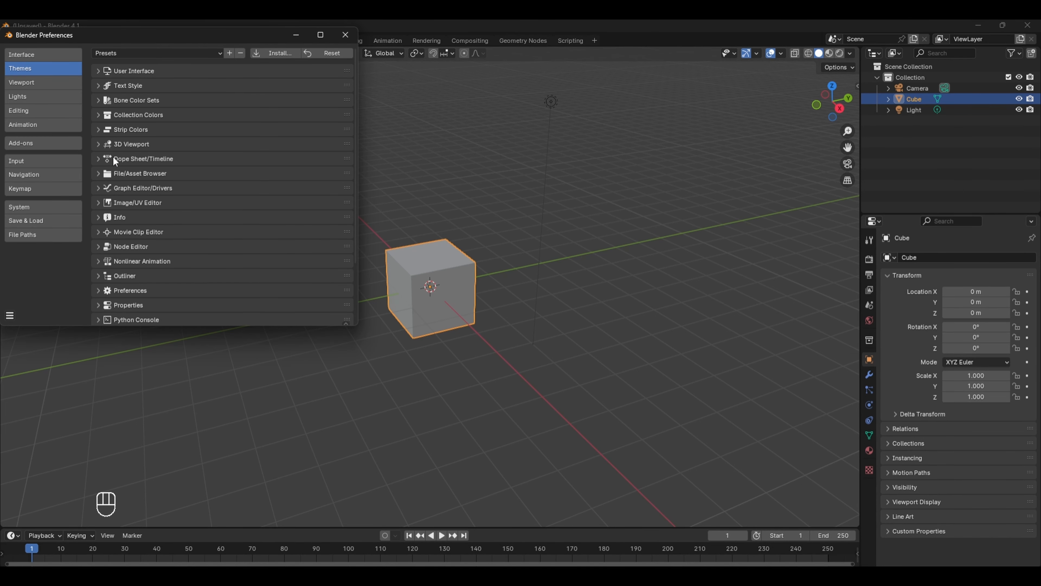
pyautogui.click(45, 141)
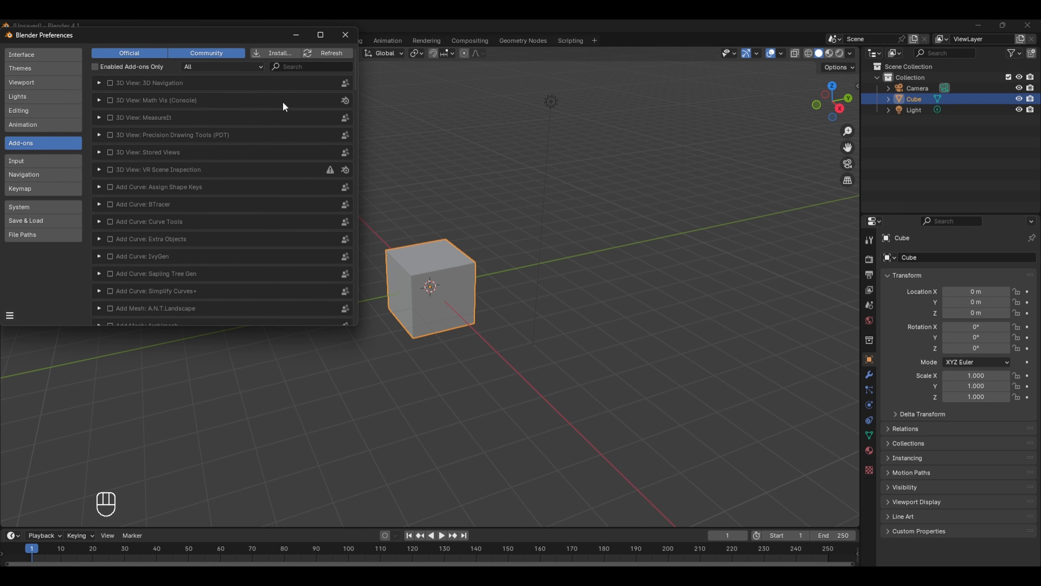
pyautogui.click(306, 67)
pyautogui.write('node')
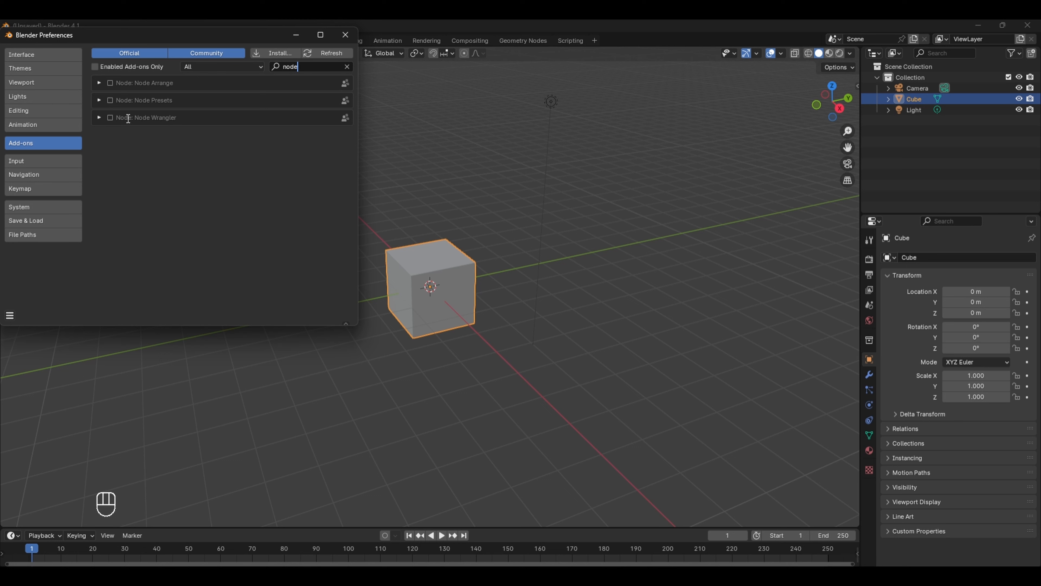
pyautogui.click(110, 118)
pyautogui.click(346, 34)
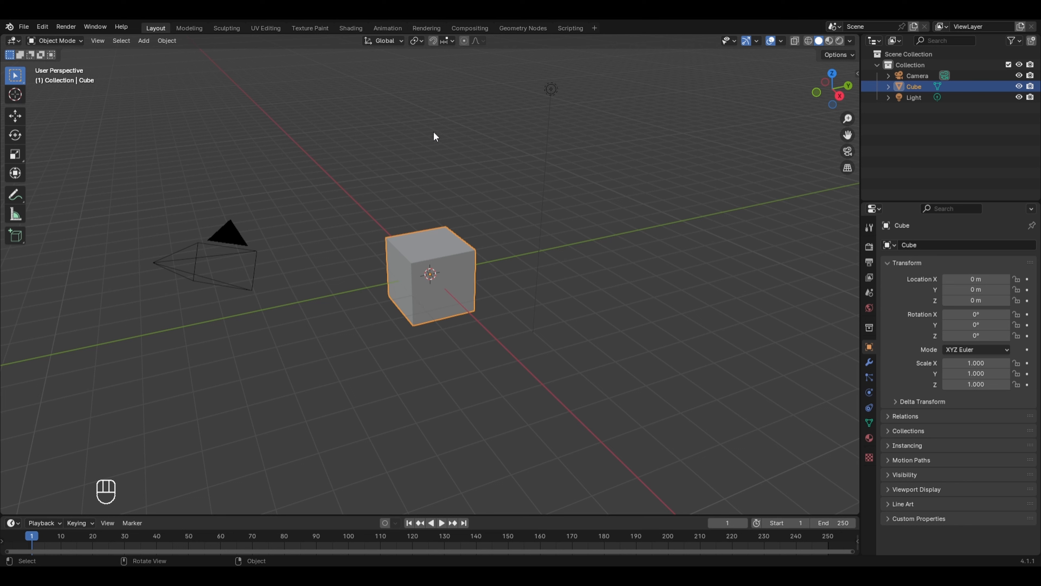
# Split the 3D viewport horizontally into two stacked areas of about equal height
pyautogui.rightClick(623, 32)
pyautogui.click(597, 54)
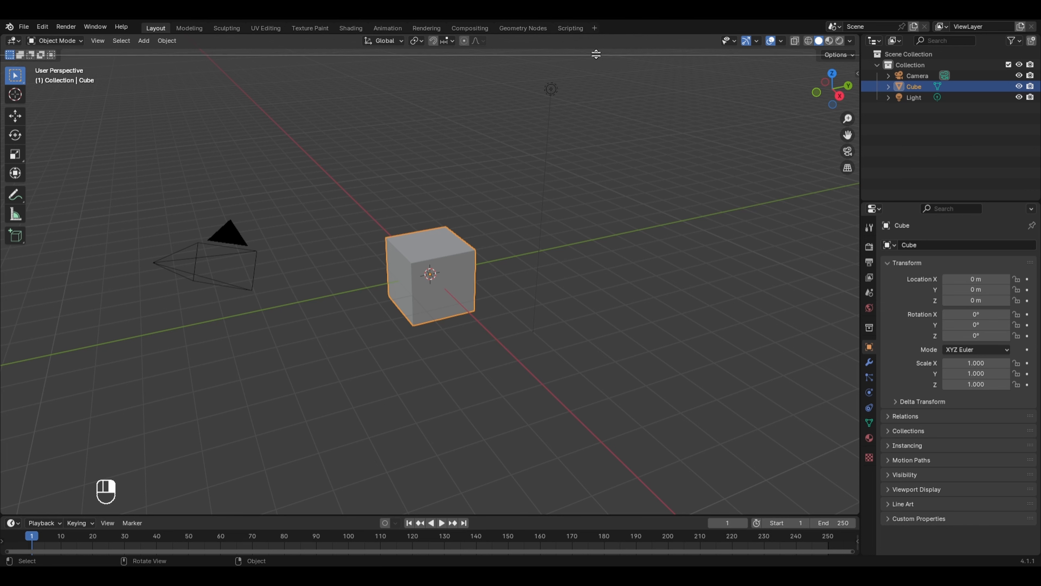
pyautogui.click(454, 266)
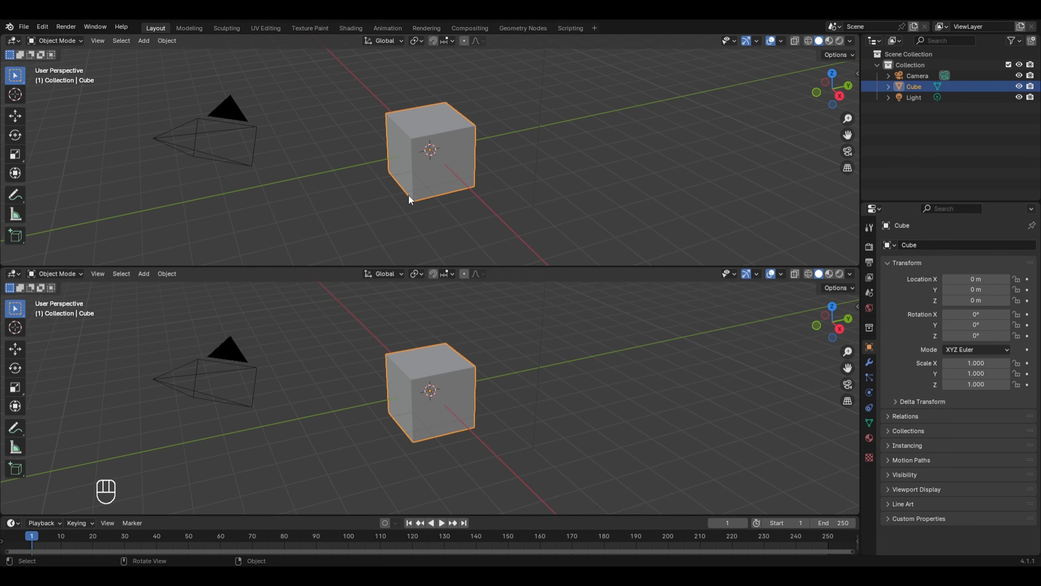
# Change the upper area to the Shader Editor and frame the cube's material nodes
pyautogui.click(13, 40)
pyautogui.click(69, 137)
pyautogui.keyDown('shift'); pyautogui.moveTo(295, 181); pyautogui.dragTo(410, 173, button='middle'); pyautogui.keyUp('shift')
pyautogui.scroll(2, 419, 171)
pyautogui.scroll(1, 419, 171)
pyautogui.scroll(1, 419, 166)
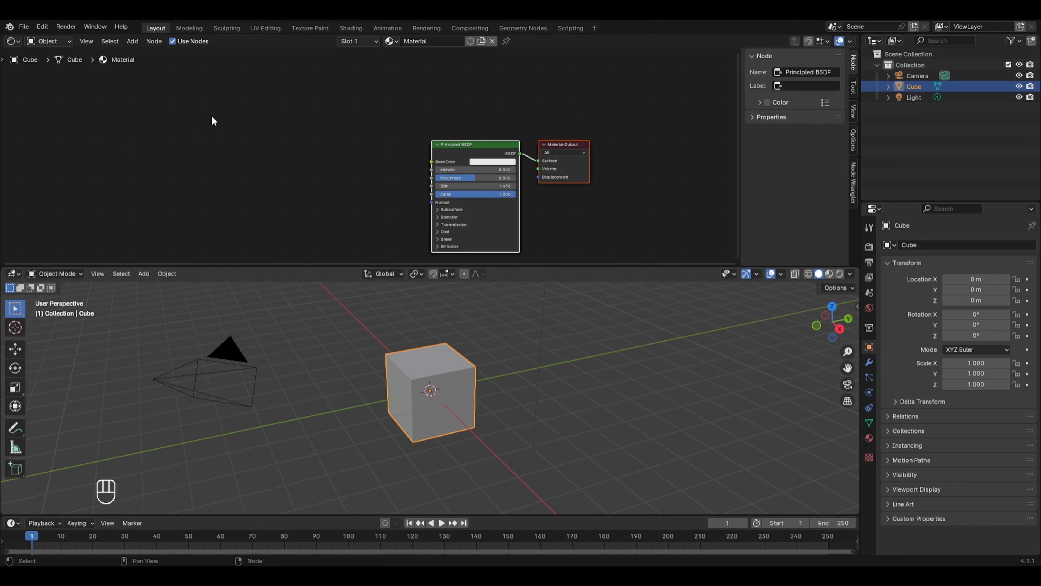
pyautogui.hotkey('shift', 'a')
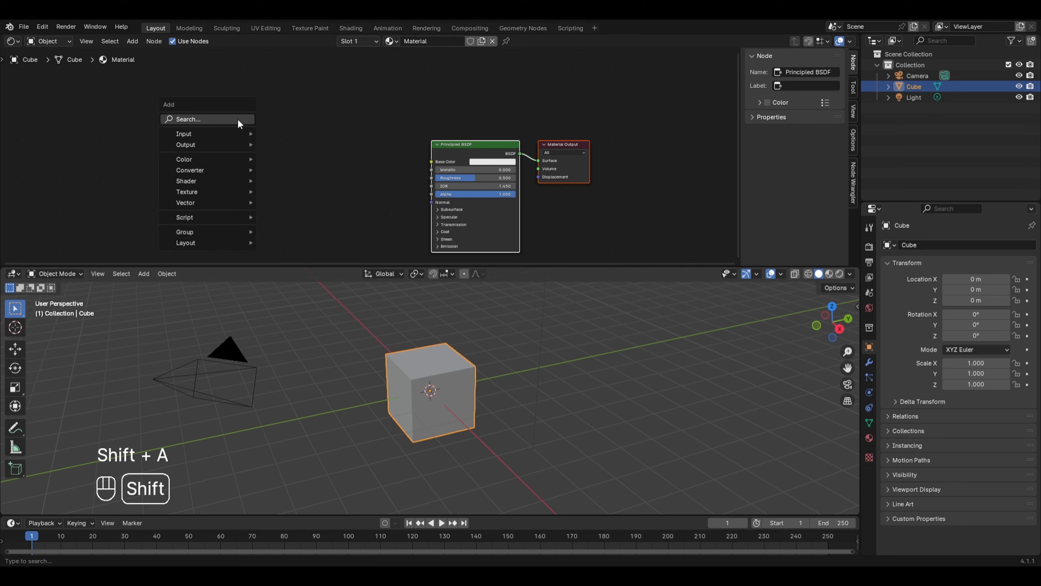
pyautogui.moveTo(209, 191)
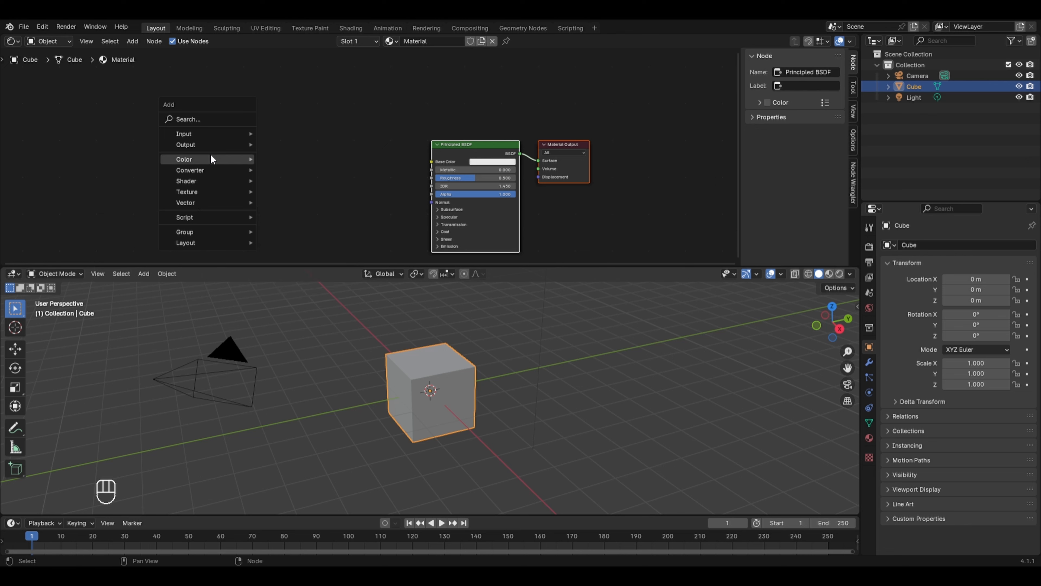
pyautogui.moveTo(212, 138)
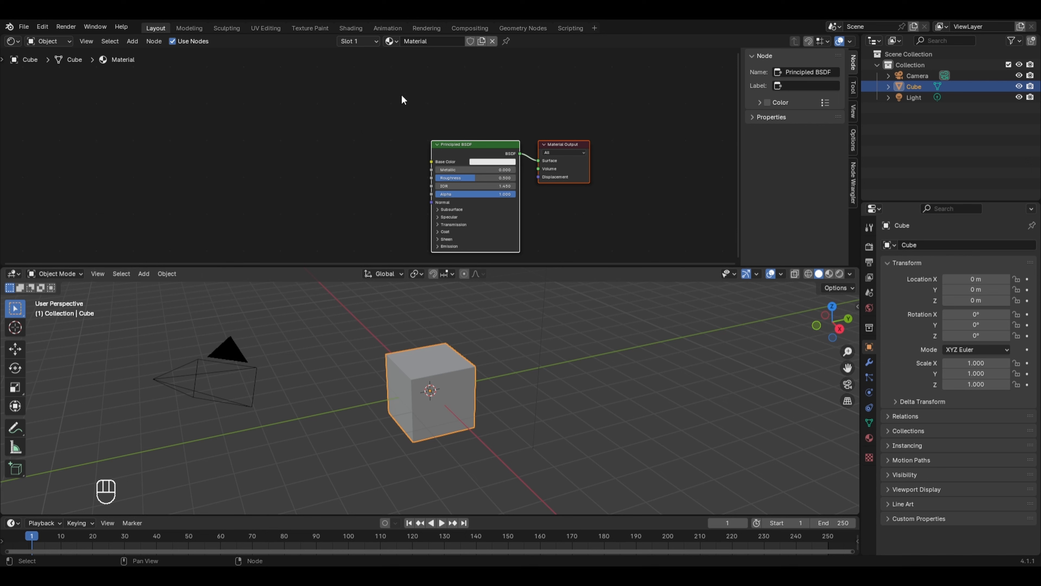
# Use Node Wrangler to add Texture Coordinate, Mapping and Image Texture nodes to the cube's Principled BSDF
pyautogui.moveTo(401, 94); pyautogui.dragTo(507, 246)
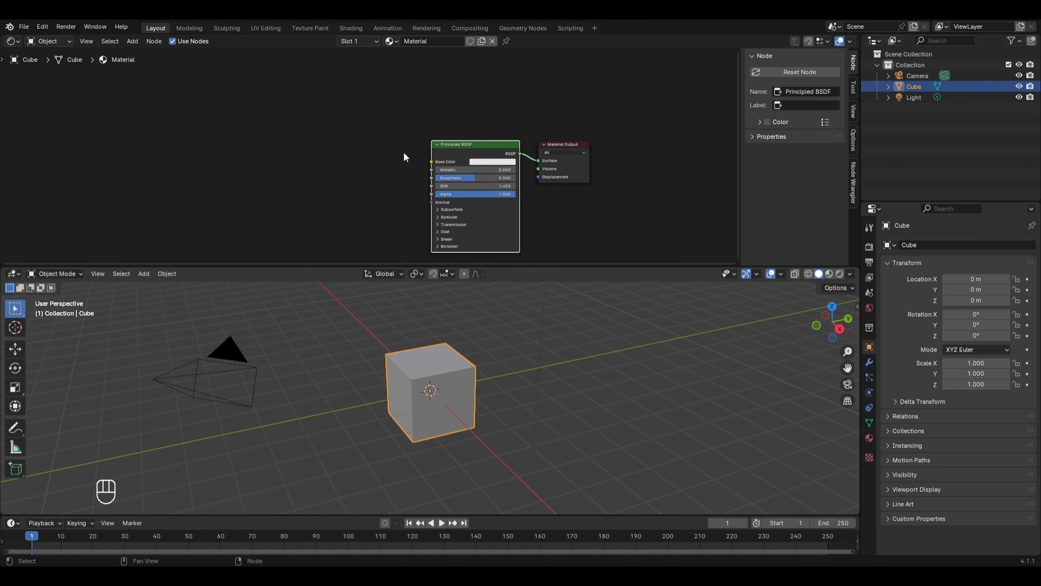
pyautogui.hotkey('ctrl', 't')
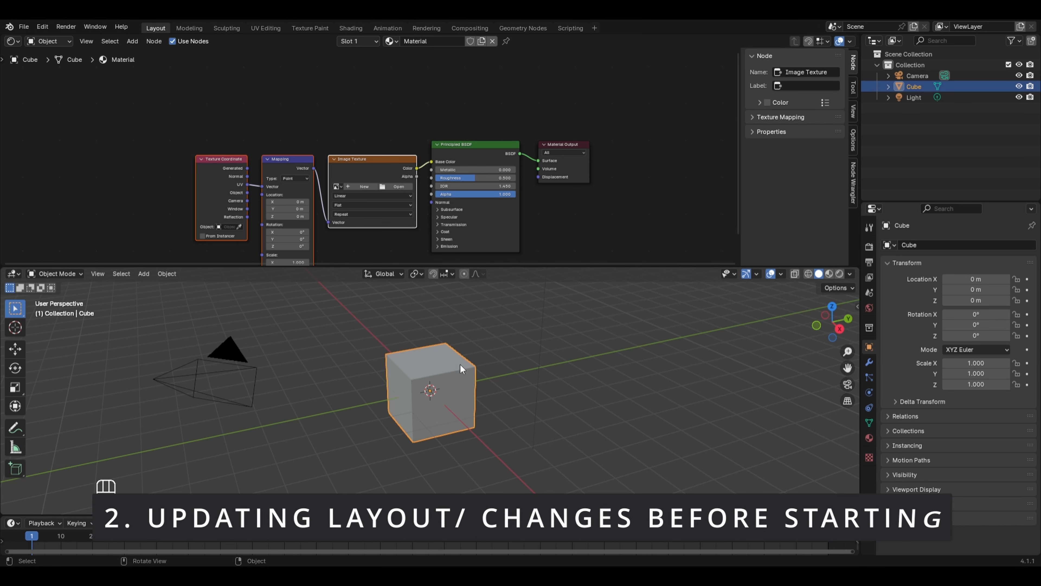
# Delete the default cube and add a UV sphere in its place
pyautogui.press('x')
pyautogui.click(453, 385)
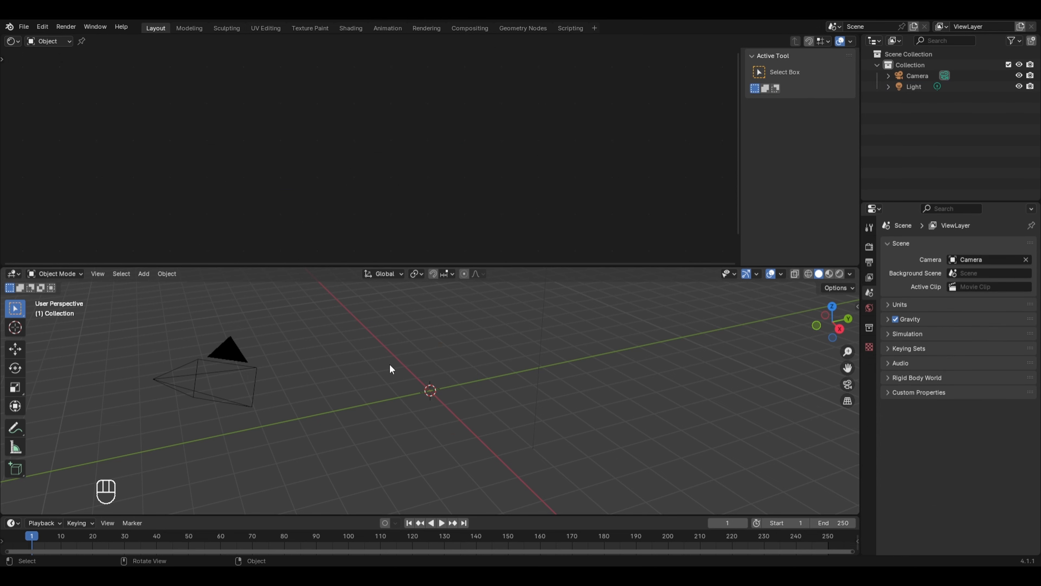
pyautogui.hotkey('shift', 'a')
pyautogui.moveTo(383, 345)
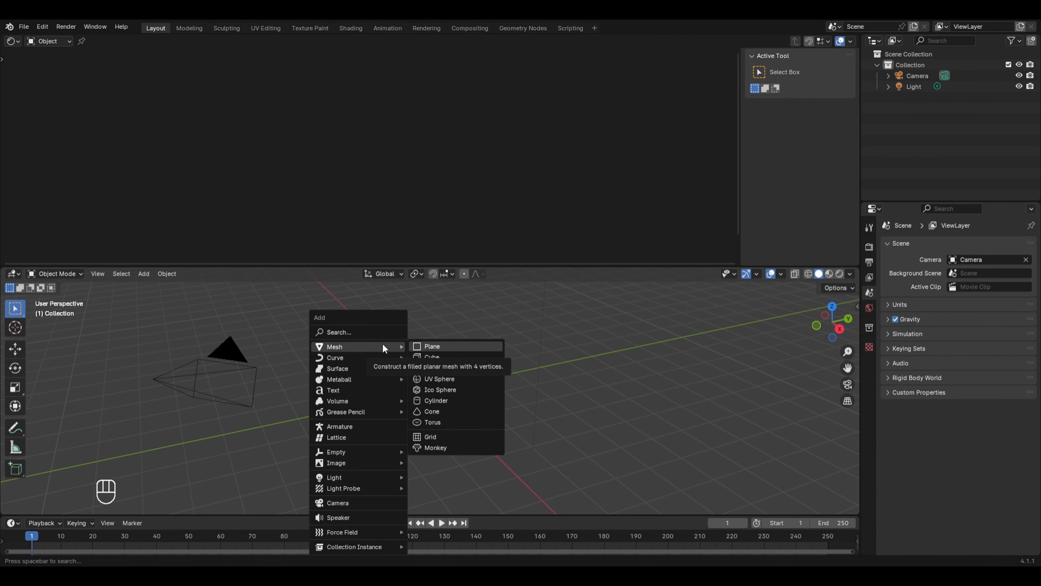
pyautogui.click(441, 382)
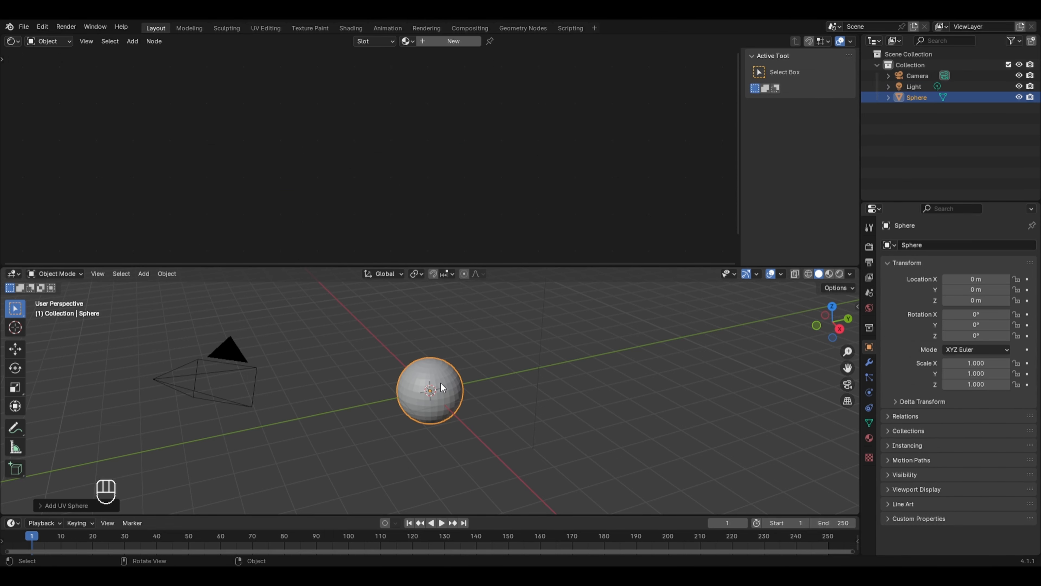
# Raise the sphere about 1.03 m along the Z axis and shade it smooth
pyautogui.press('g')
pyautogui.press('z')
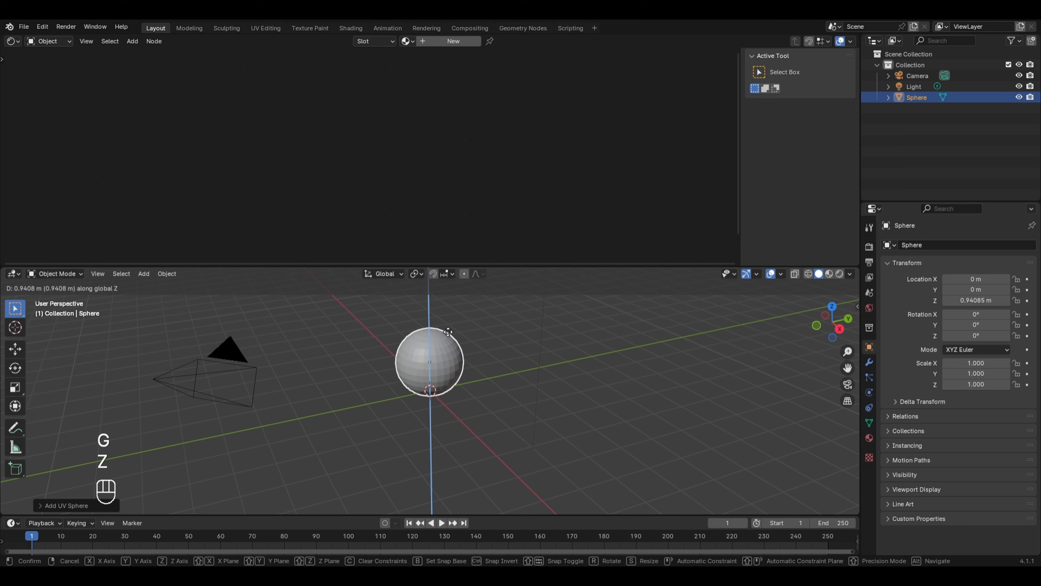
pyautogui.click(448, 328)
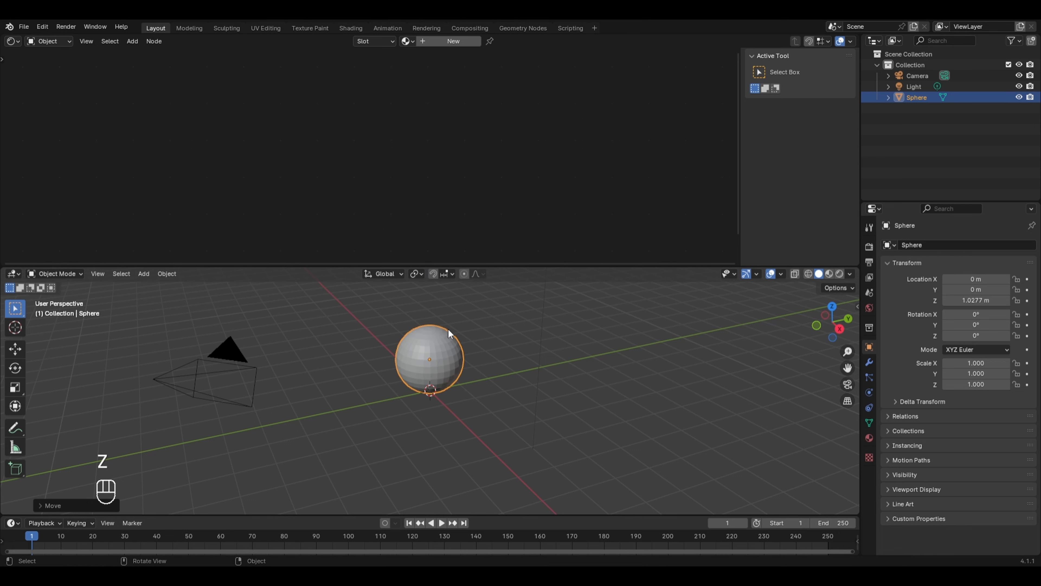
pyautogui.rightClick(435, 350)
pyautogui.click(434, 350)
# Add a plane mesh at the world origin beneath the sphere
pyautogui.hotkey('shift', 'a')
pyautogui.moveTo(426, 353)
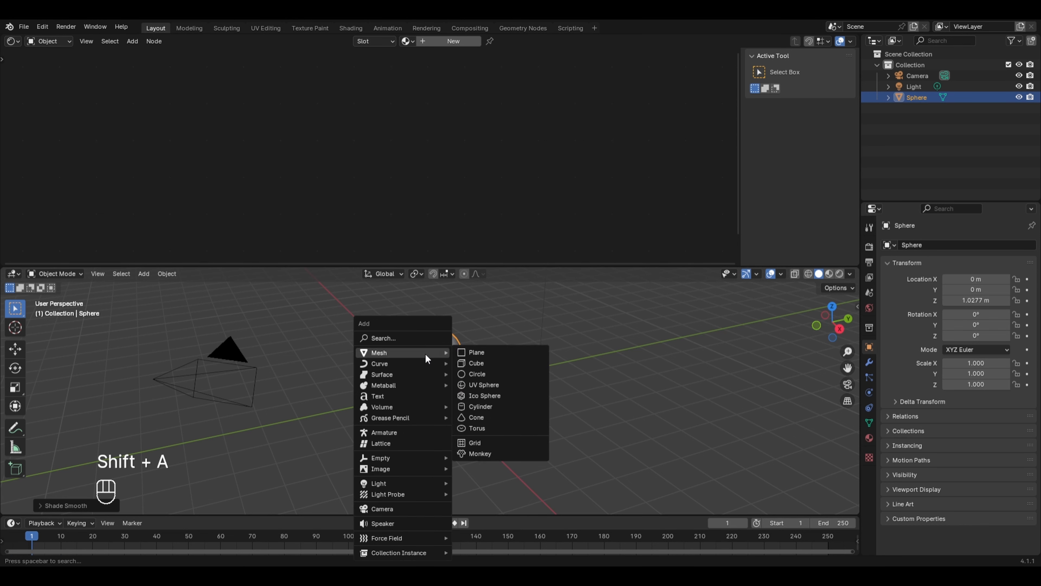
pyautogui.click(473, 353)
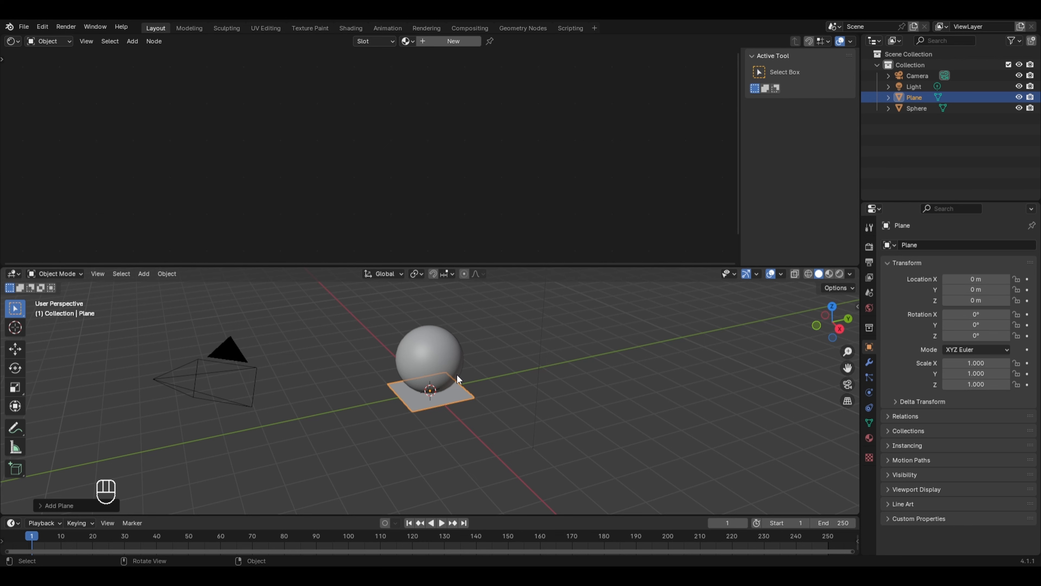
# In Edit Mode, stretch the plane along Y and then further along X into a wide rectangular floor
pyautogui.press('Tab')
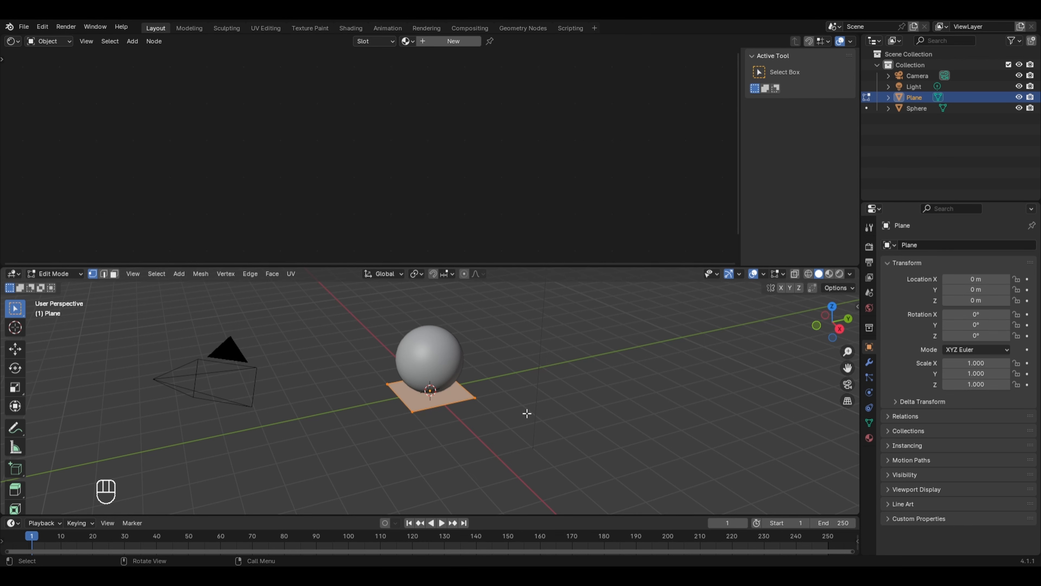
pyautogui.press('KP_7')
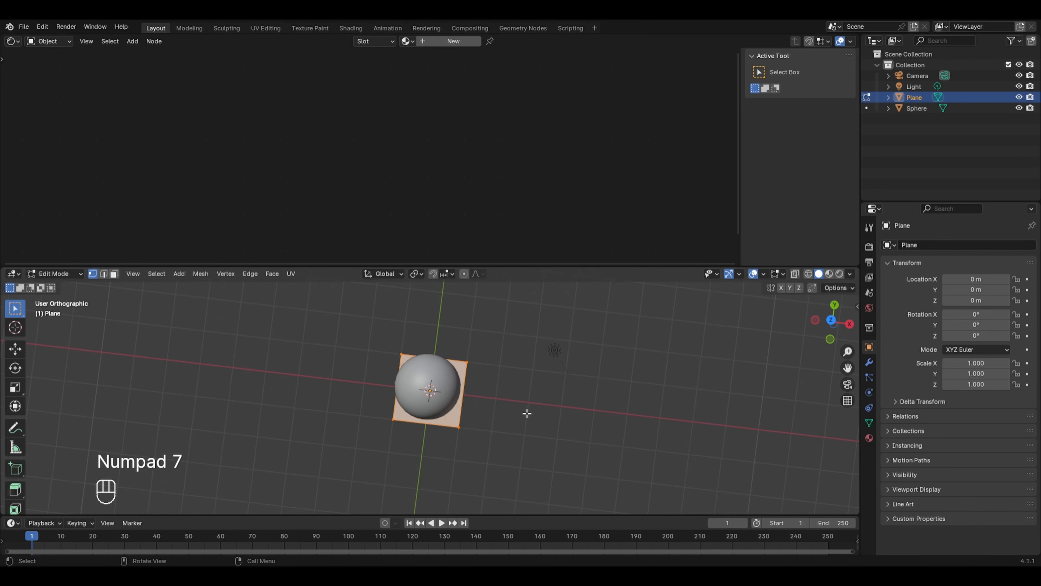
pyautogui.scroll(-2, 530, 412)
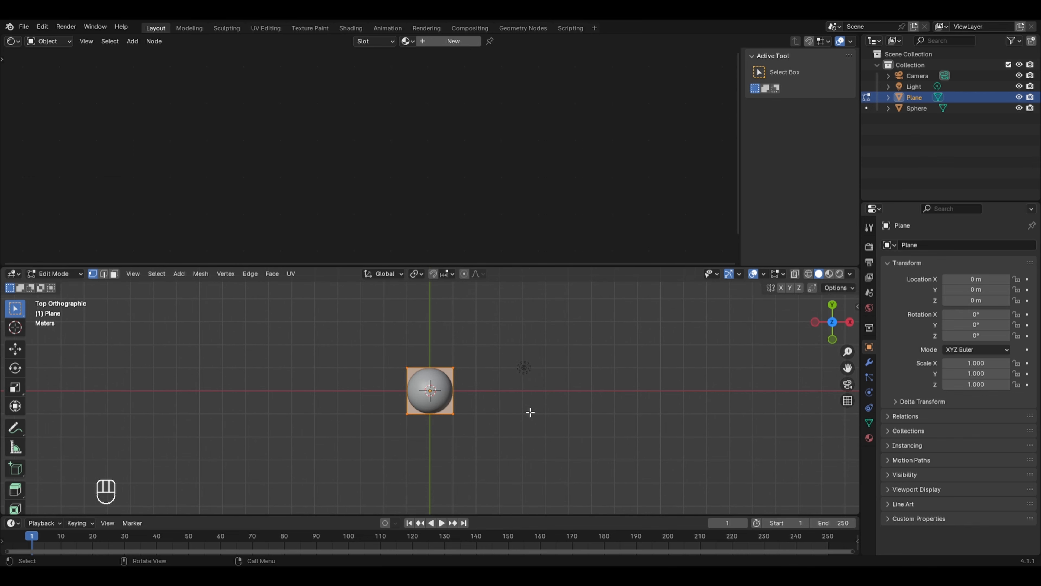
pyautogui.press('s')
pyautogui.press('y')
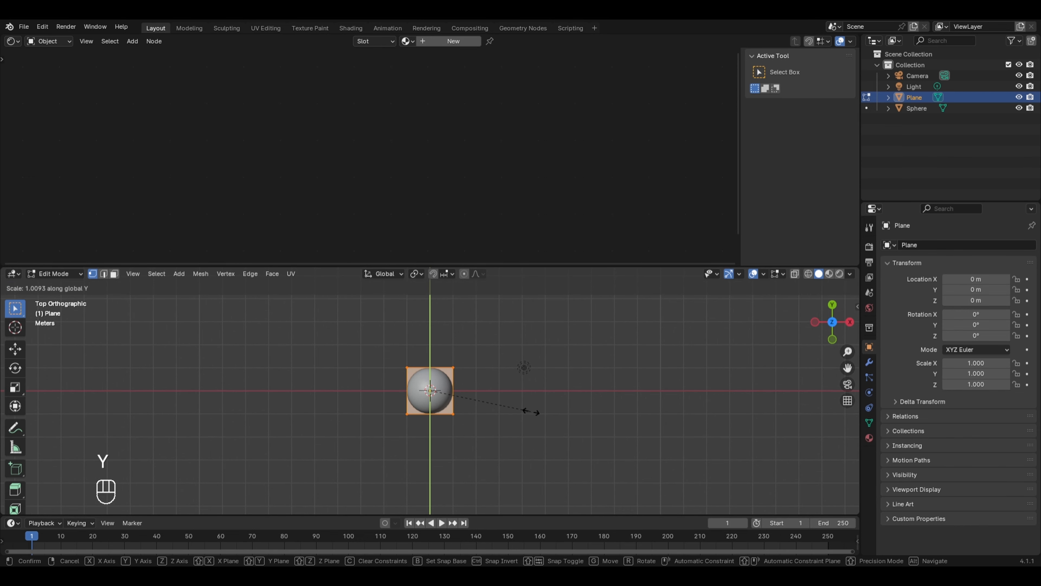
pyautogui.click(757, 452)
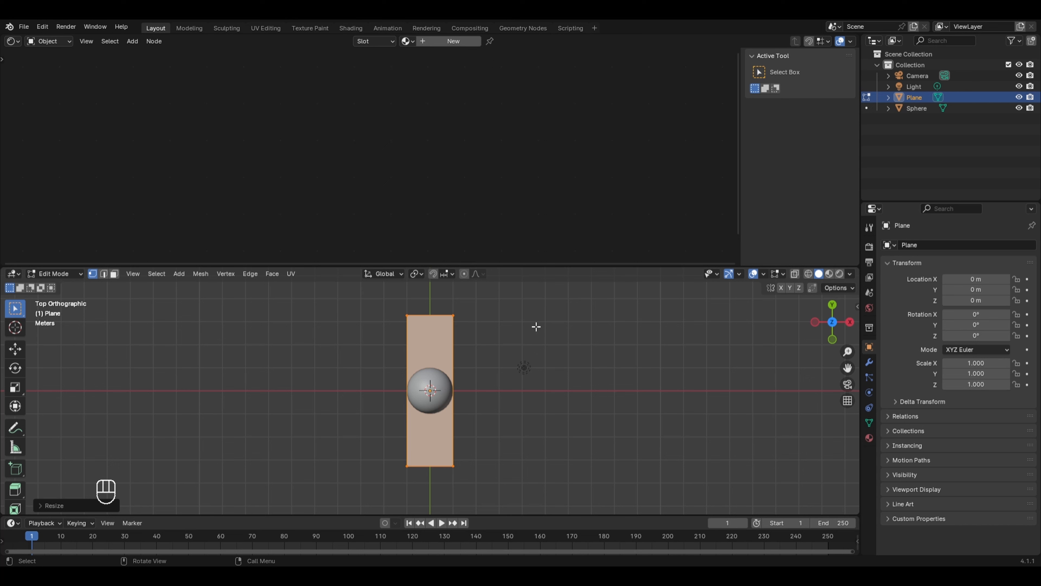
pyautogui.press('s')
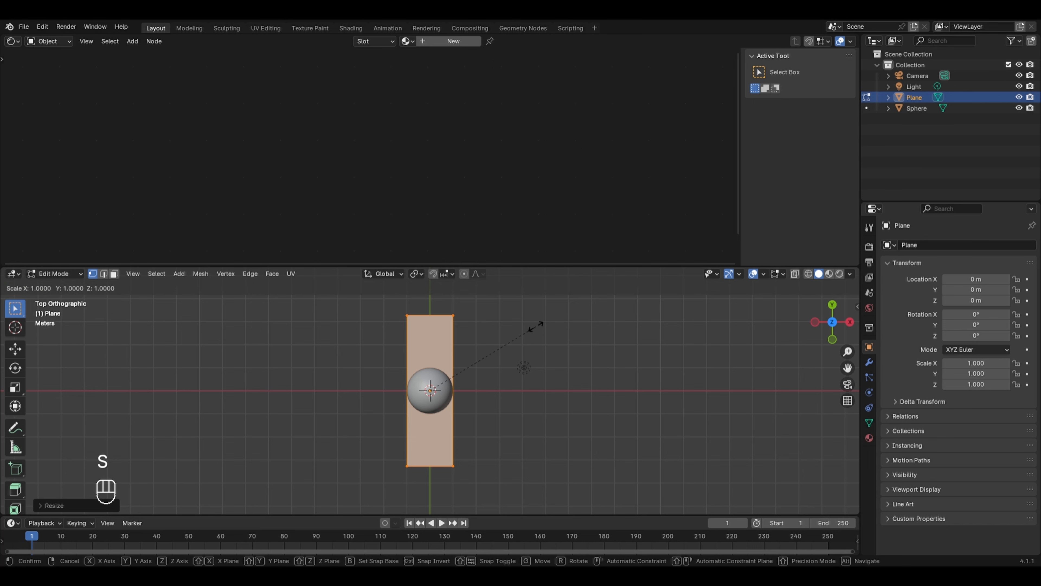
pyautogui.press('x')
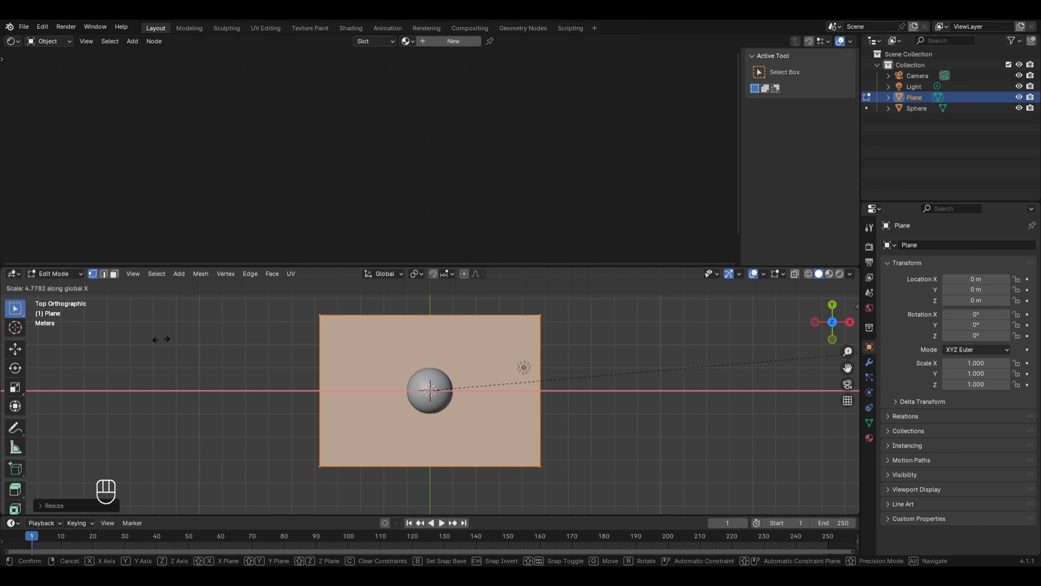
pyautogui.click(214, 330)
pyautogui.moveTo(214, 330); pyautogui.dragTo(541, 388, button='middle')
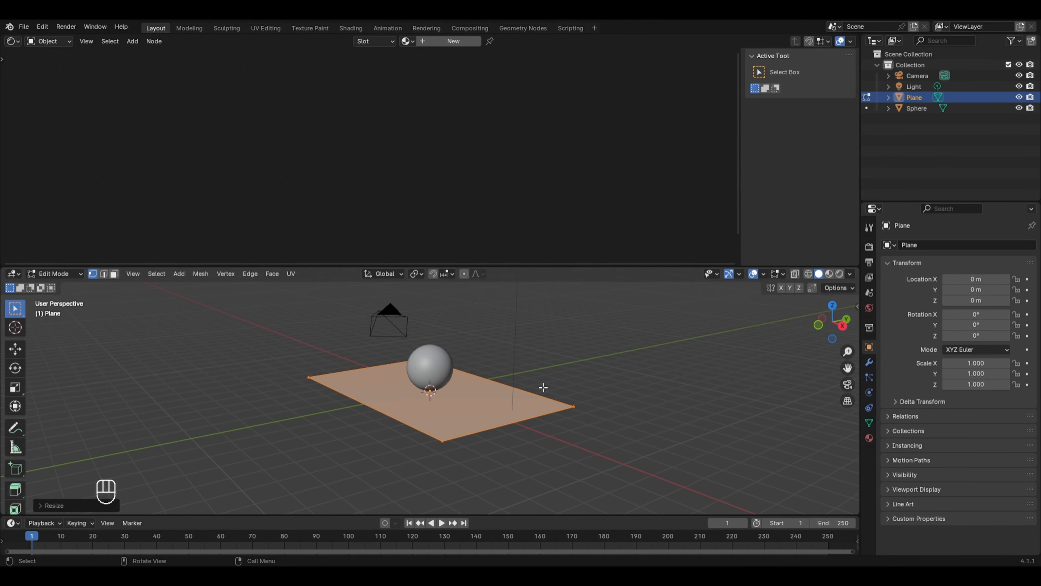
# Select the floor's long edge behind the sphere and extrude it straight up along Z into a tall backdrop wall
pyautogui.press('Tab')
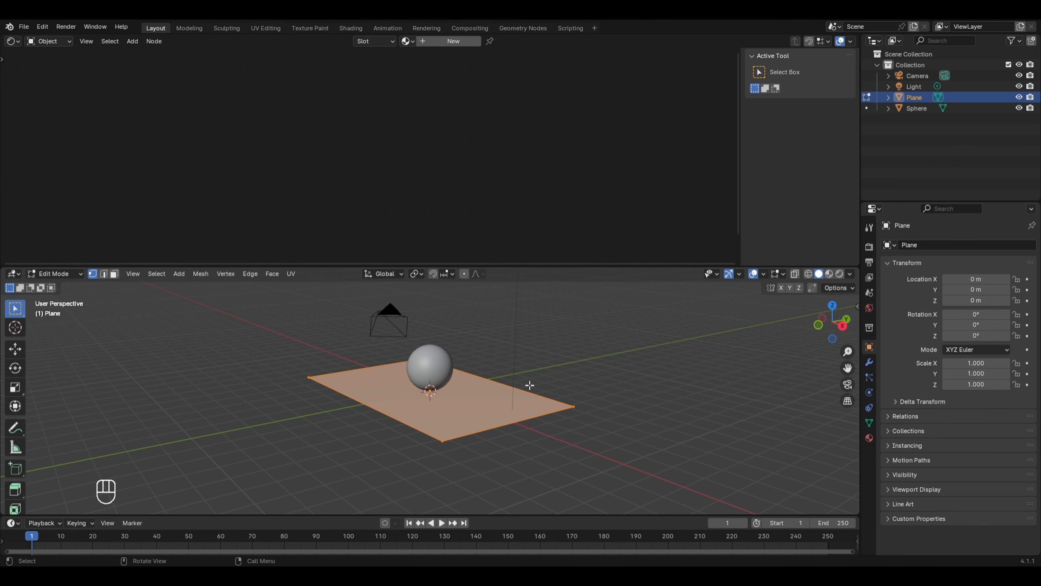
pyautogui.press('2')
pyautogui.scroll(5, 534, 394)
pyautogui.click(552, 361)
pyautogui.scroll(-3, 551, 361)
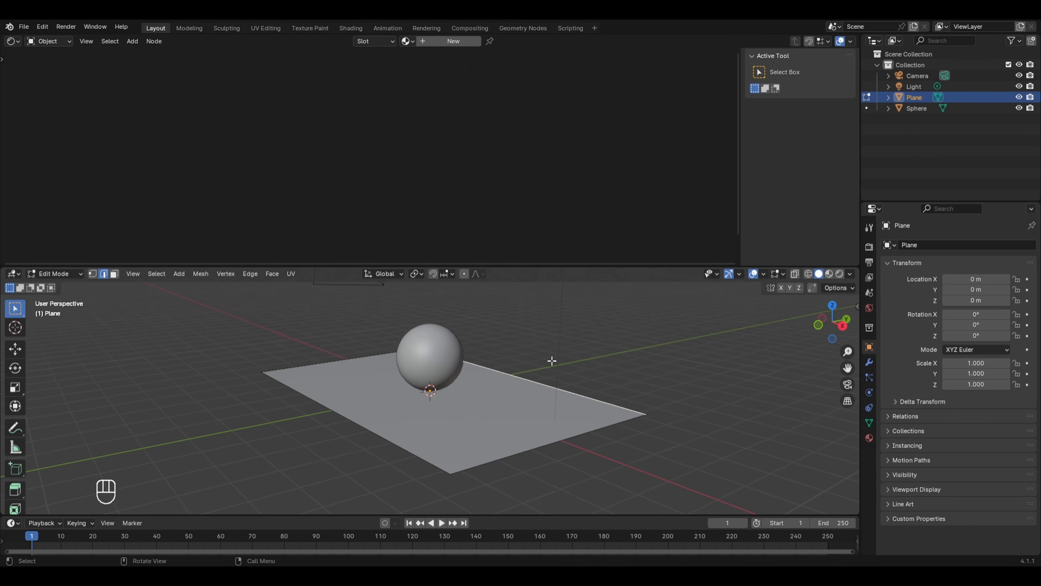
pyautogui.scroll(-2, 552, 360)
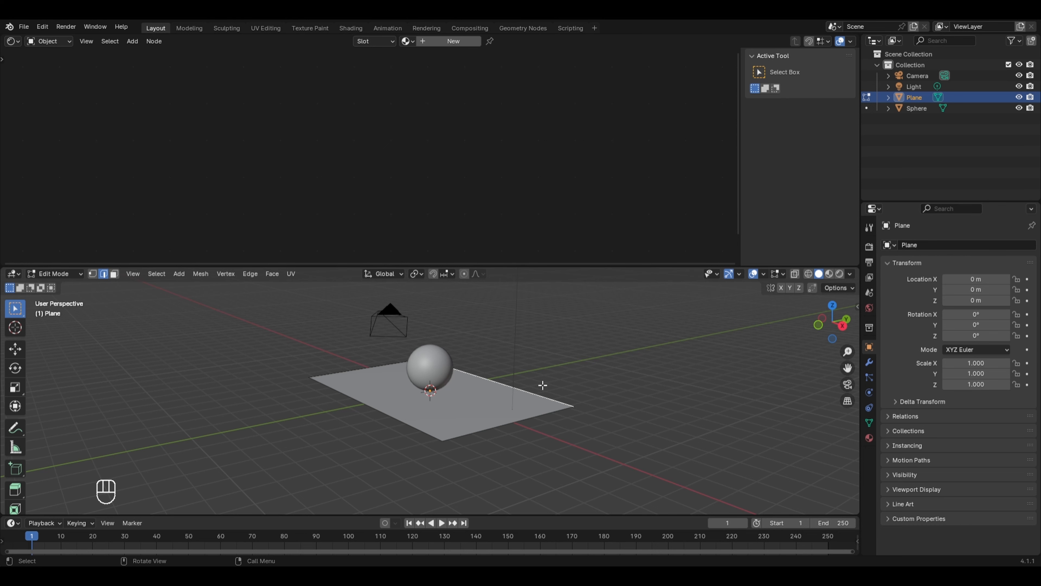
pyautogui.press('e')
pyautogui.press('z')
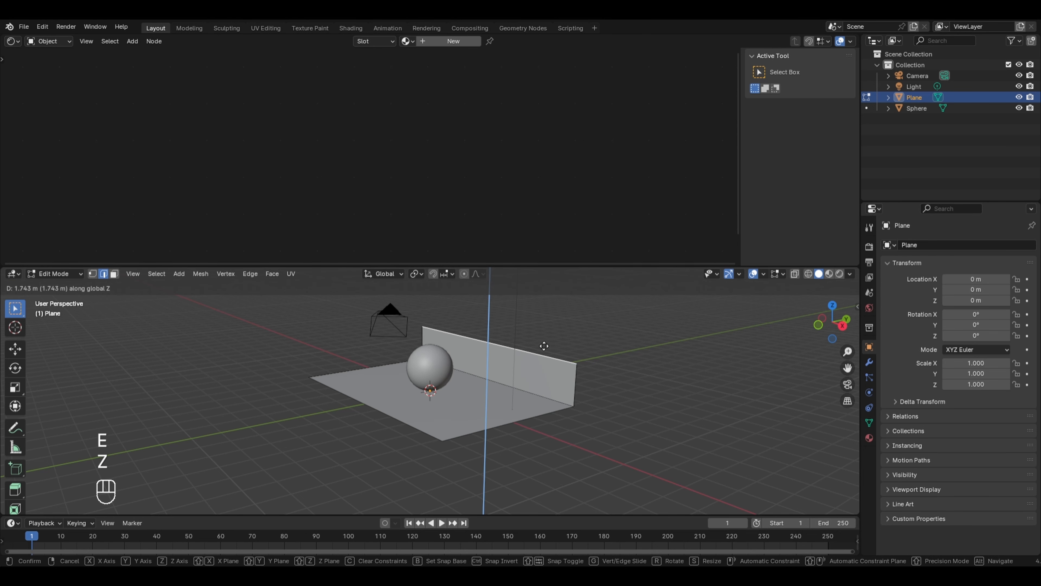
pyautogui.click(546, 278)
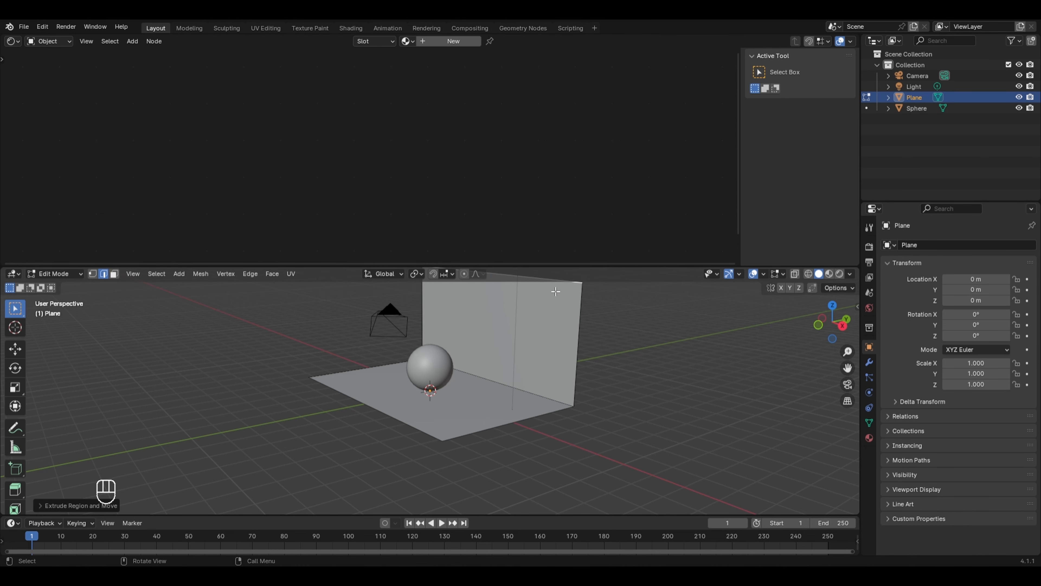
# Bevel the edge between floor and backdrop wall about 1.99 m wide with many segments into a smooth curve, and return to Object Mode
pyautogui.scroll(-2, 580, 335)
pyautogui.scroll(2, 487, 406)
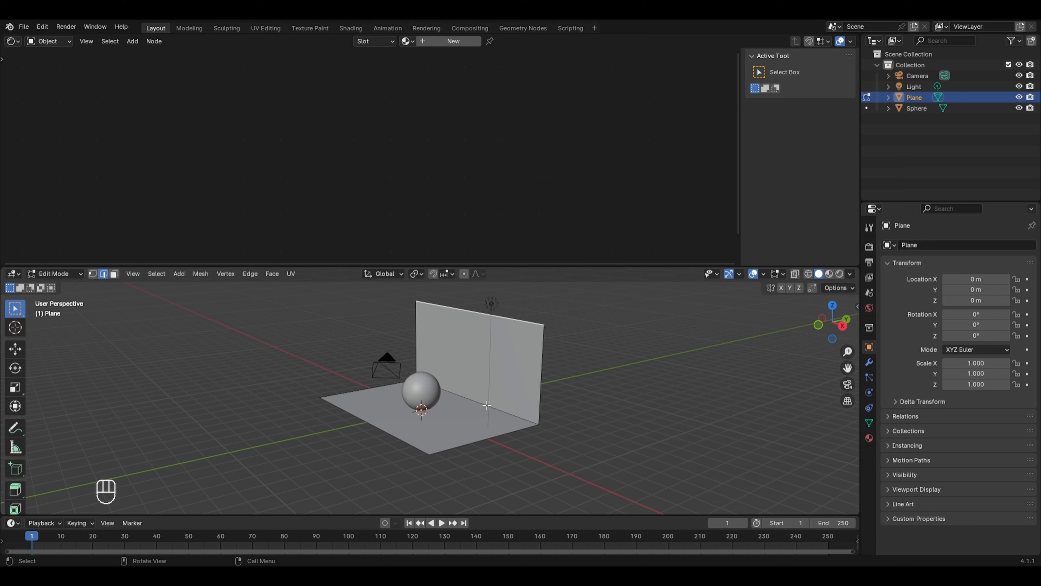
pyautogui.click(458, 394)
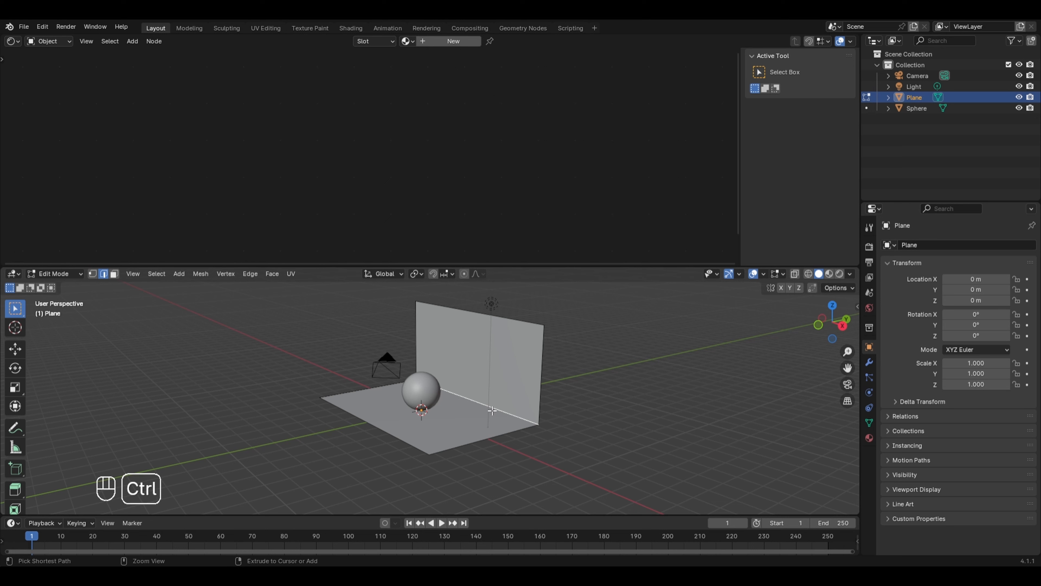
pyautogui.hotkey('ctrl', 'b')
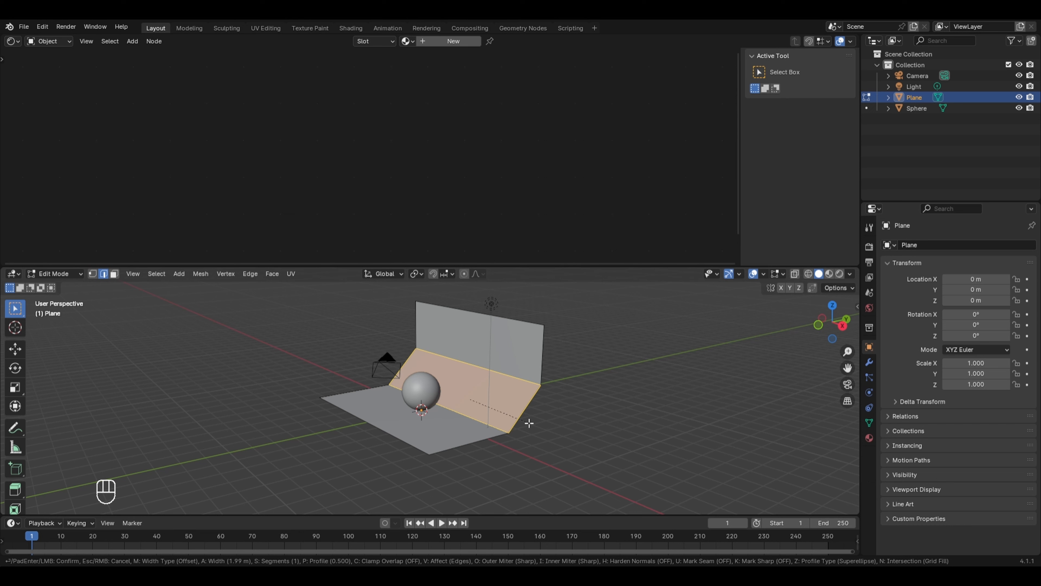
pyautogui.scroll(15, 529, 423)
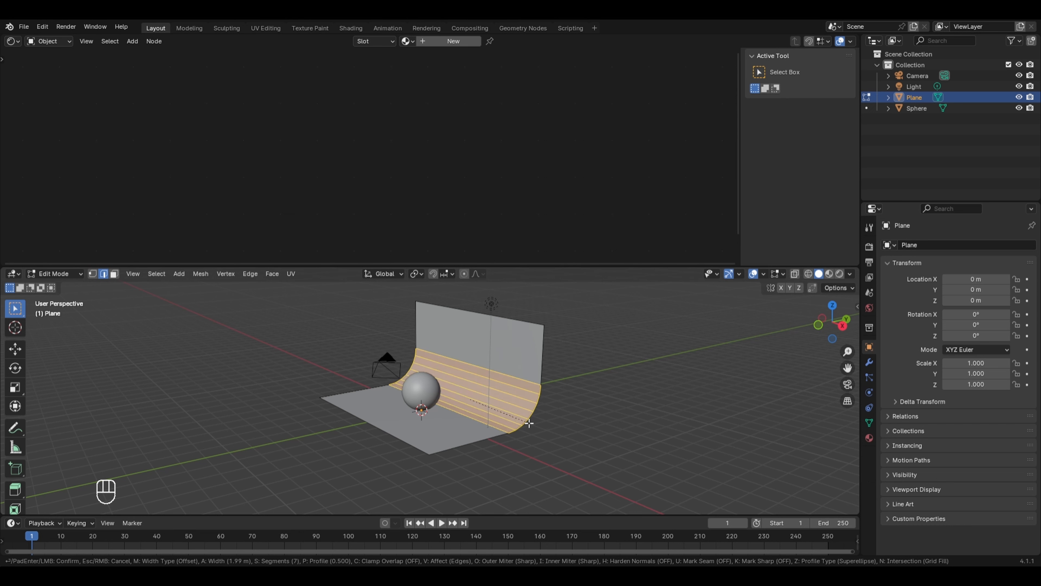
pyautogui.click(528, 422)
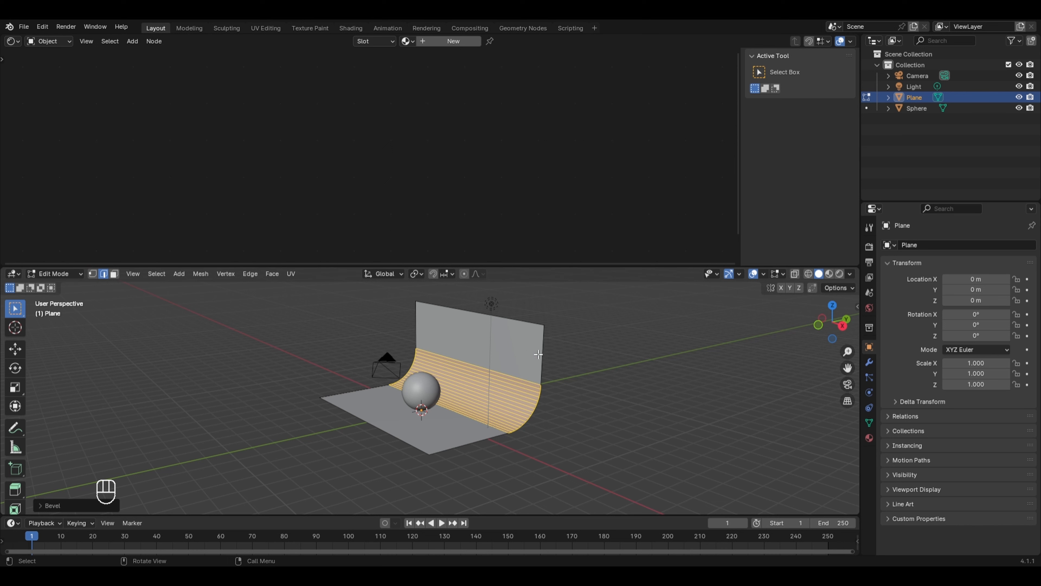
pyautogui.press('Tab')
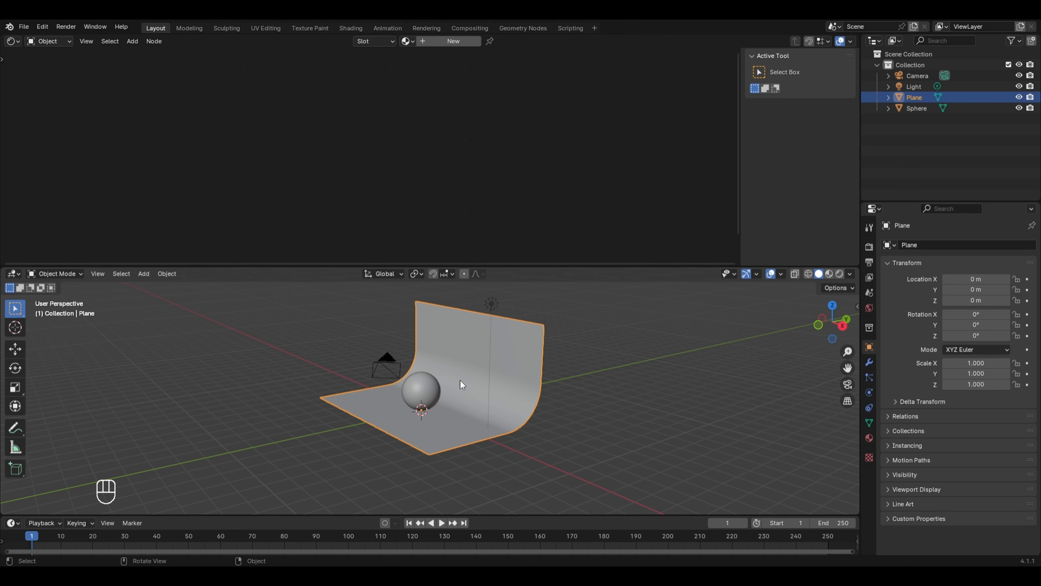
# Look through the scene camera and lock the camera to the view
pyautogui.press('KP_0')
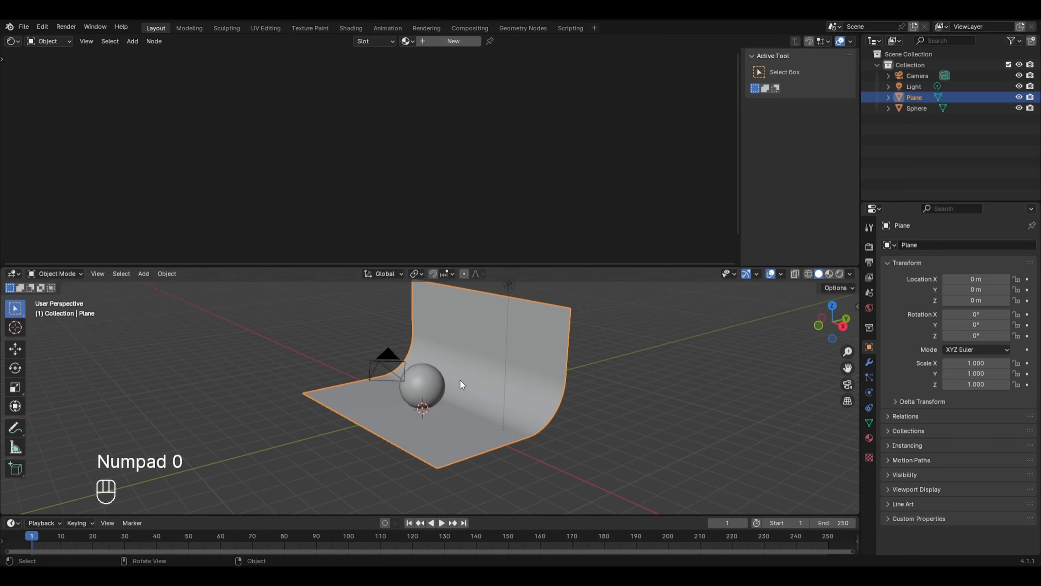
pyautogui.scroll(-2, 467, 389)
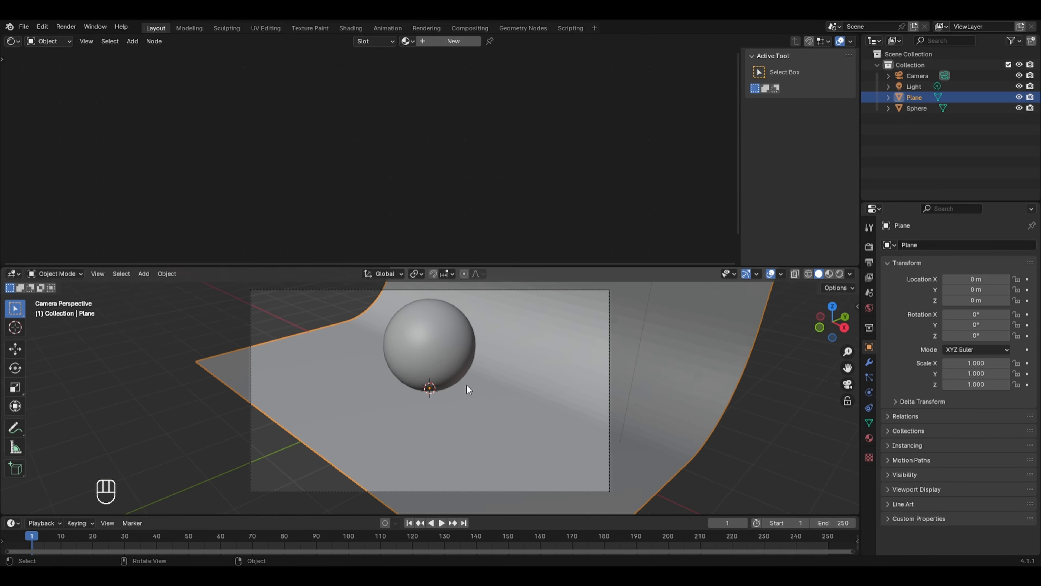
pyautogui.scroll(-2, 528, 396)
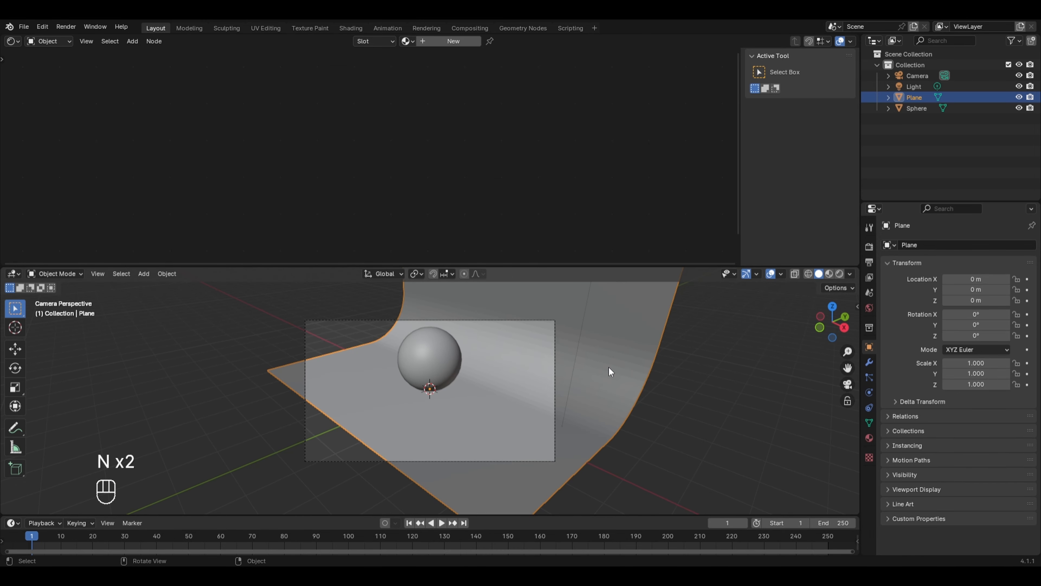
pyautogui.press('n')
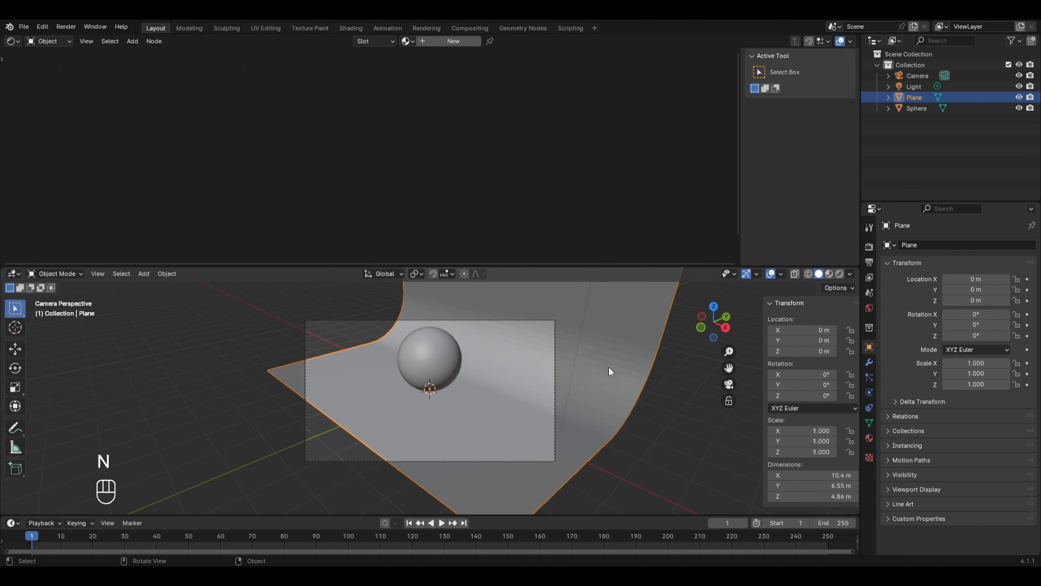
pyautogui.click(854, 356)
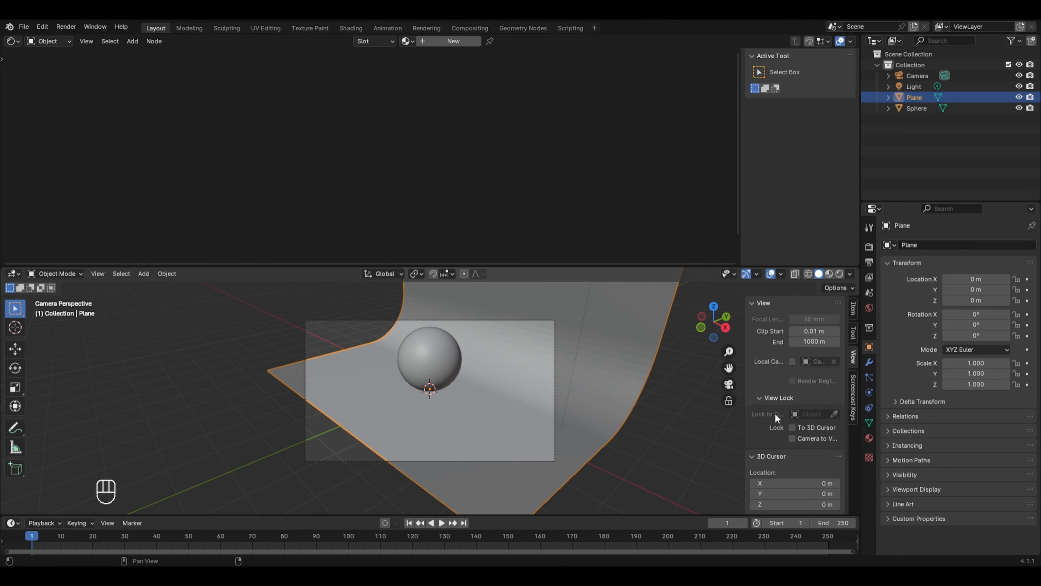
pyautogui.click(792, 438)
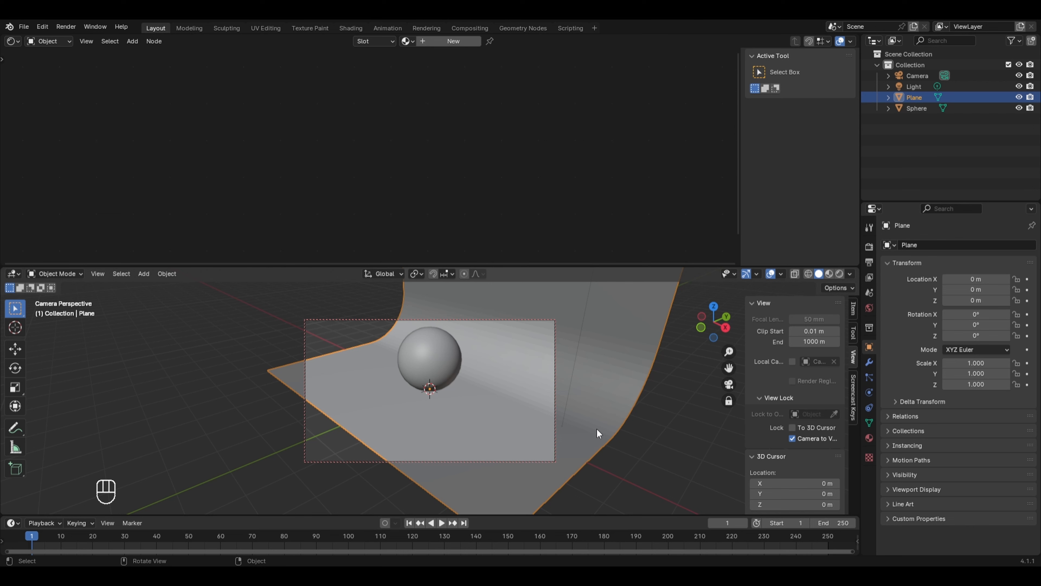
# Reframe the camera to face the sphere head-on, centred against the backdrop, and unlock the camera from the view
pyautogui.moveTo(596, 428); pyautogui.dragTo(639, 424, button='middle')
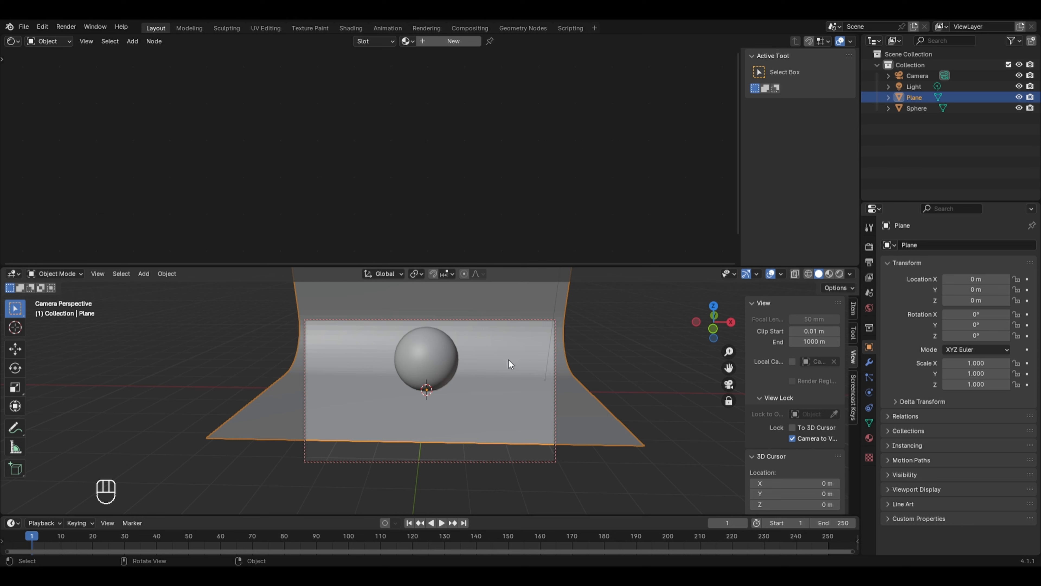
pyautogui.press('shift')
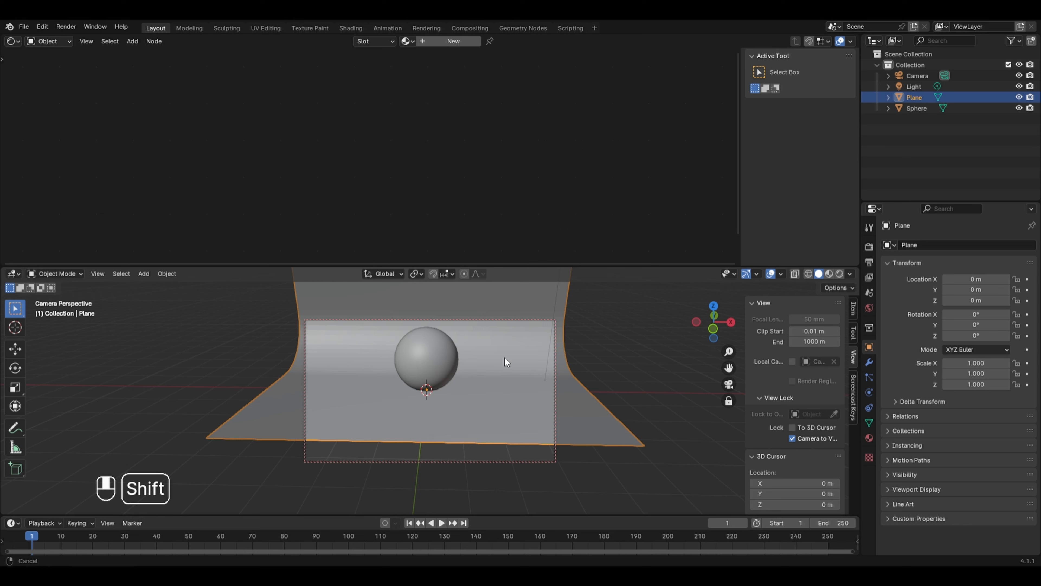
pyautogui.moveTo(505, 358)
pyautogui.keyDown('shift'); pyautogui.mouseDown(button='middle')
pyautogui.moveTo(506, 382)
pyautogui.moveTo(510, 363)
pyautogui.mouseUp(button='middle'); pyautogui.keyUp('shift')
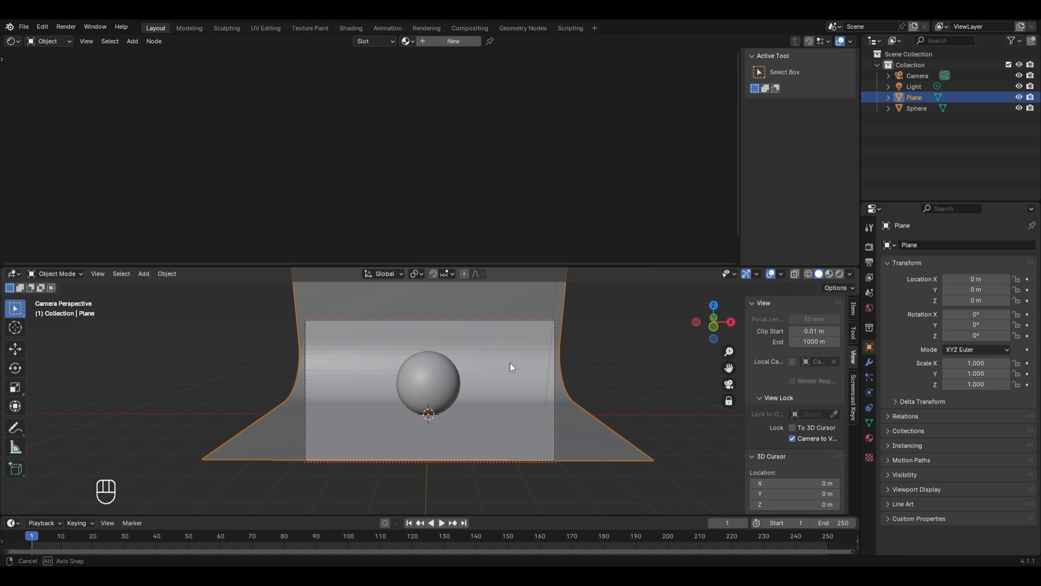
pyautogui.moveTo(510, 363); pyautogui.dragTo(510, 363, button='middle')
pyautogui.scroll(1, 471, 379)
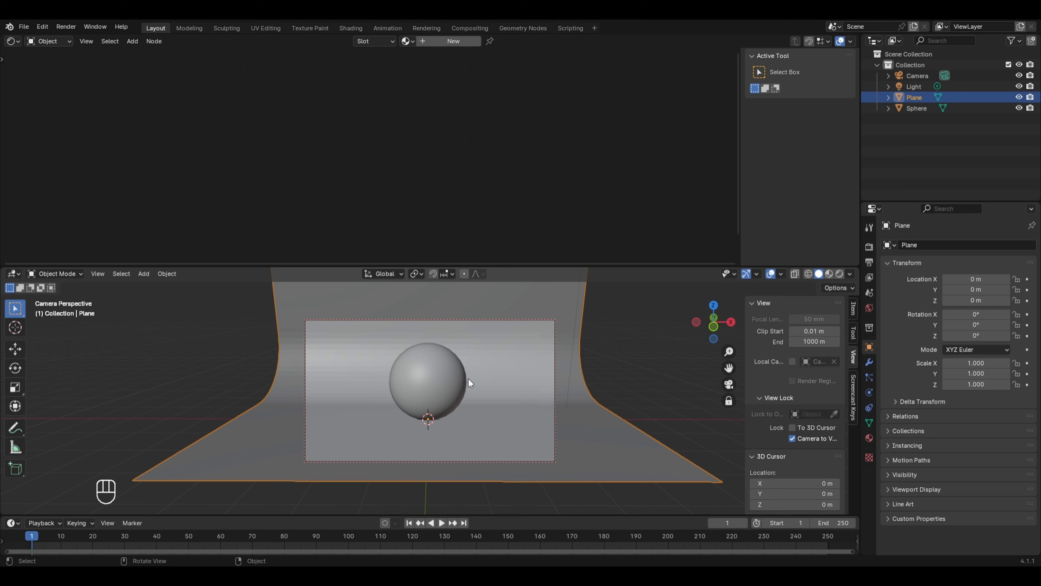
pyautogui.click(792, 438)
# Select the camera, set its X location to 0 m and move it closer to about -7.72 m in Y
pyautogui.click(854, 308)
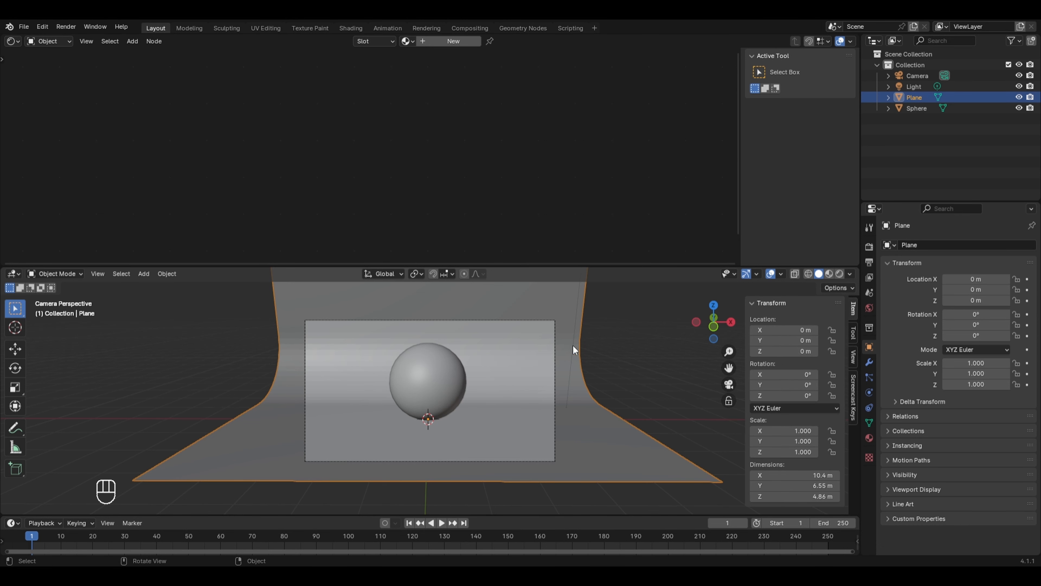
pyautogui.click(555, 325)
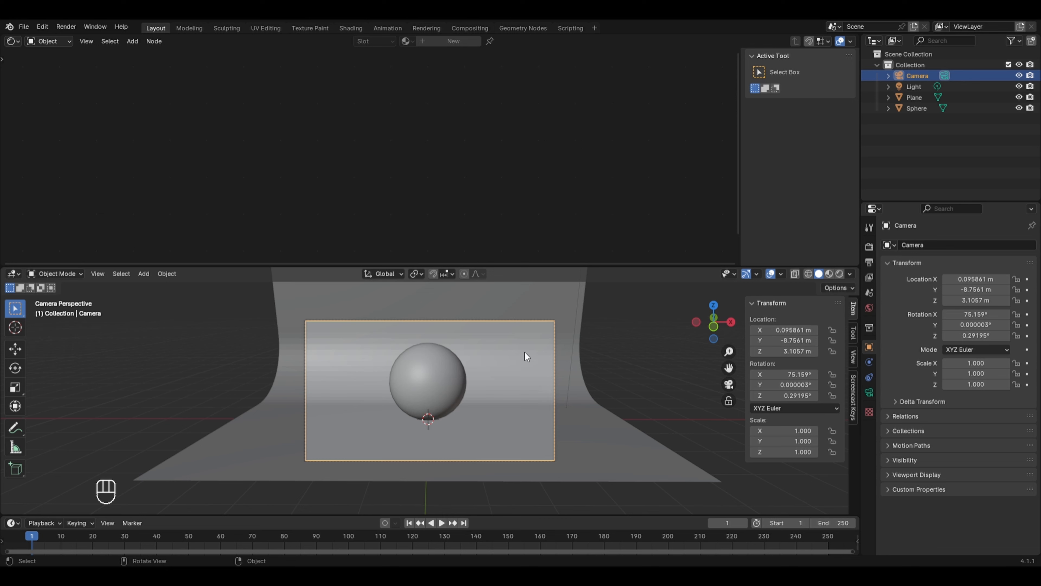
pyautogui.click(779, 329)
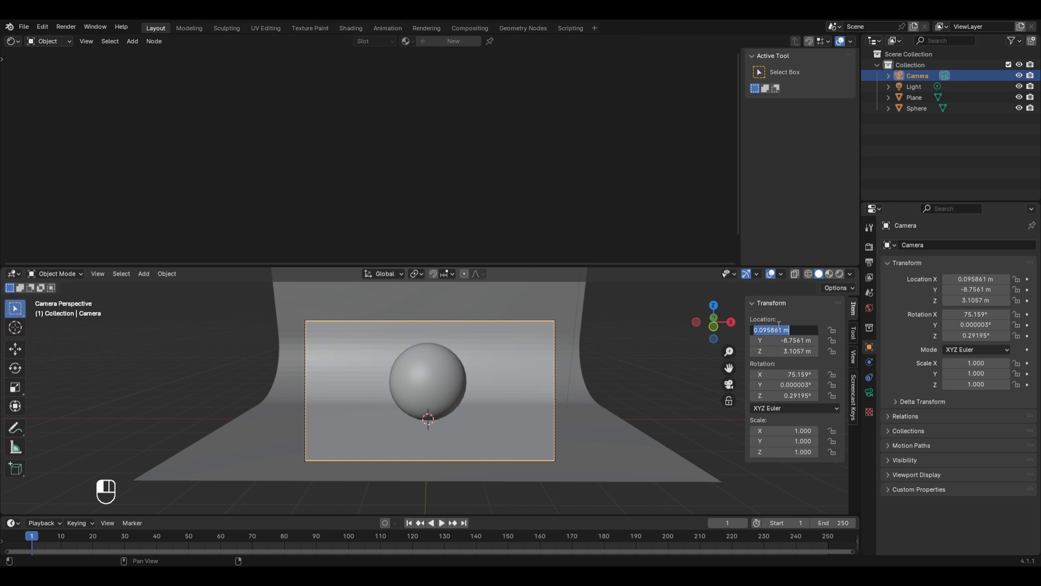
pyautogui.write('0')
pyautogui.press('Return')
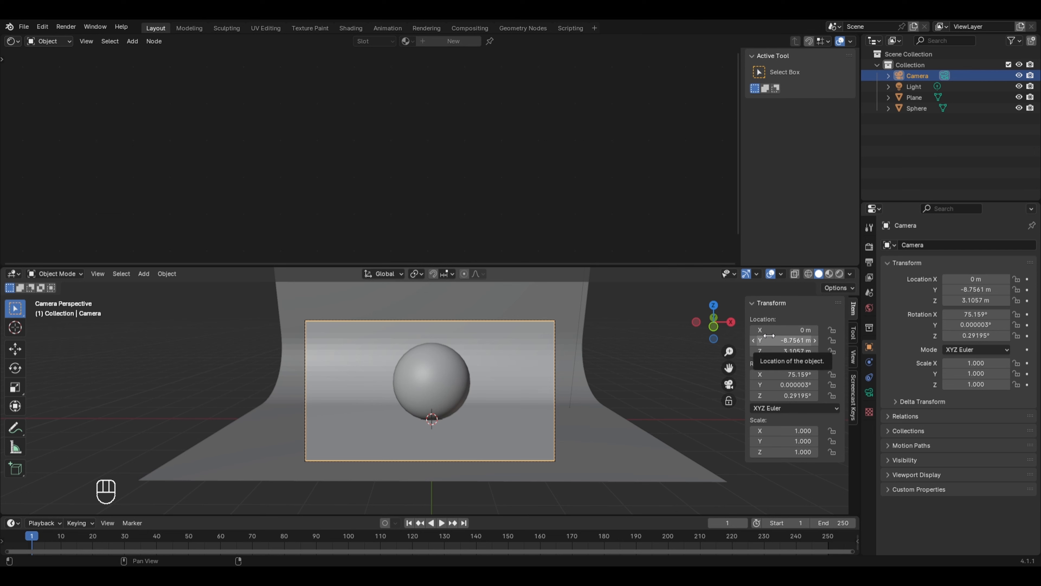
pyautogui.moveTo(769, 336)
pyautogui.mouseDown()
pyautogui.moveTo(824, 336)
pyautogui.moveTo(785, 349)
pyautogui.moveTo(808, 351)
pyautogui.moveTo(715, 351)
pyautogui.moveTo(773, 351)
pyautogui.mouseUp()
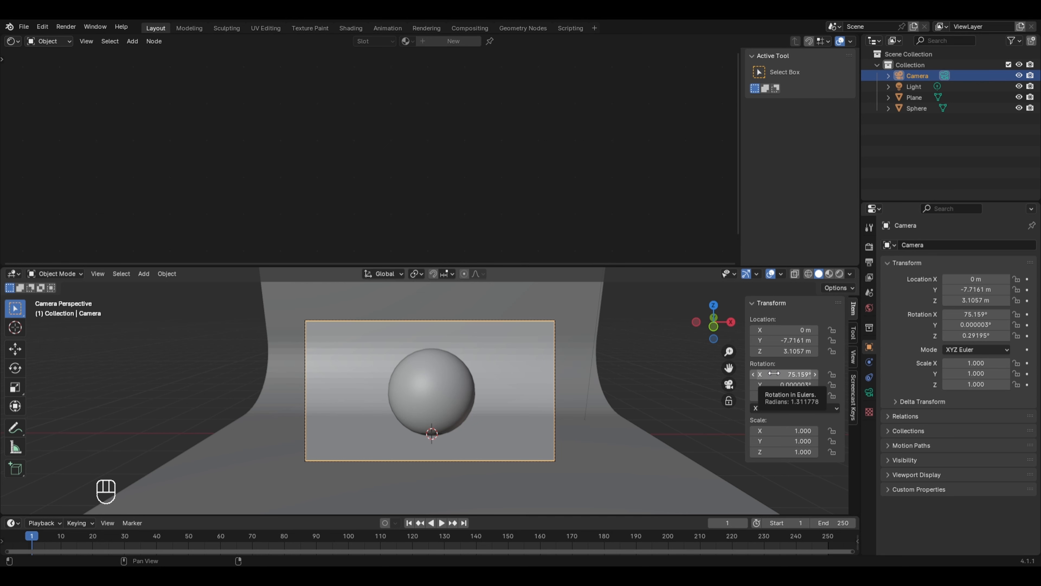
# Set the camera's X rotation to 90° and lower its Z location to about 1.23 m
pyautogui.click(772, 373)
pyautogui.write('90')
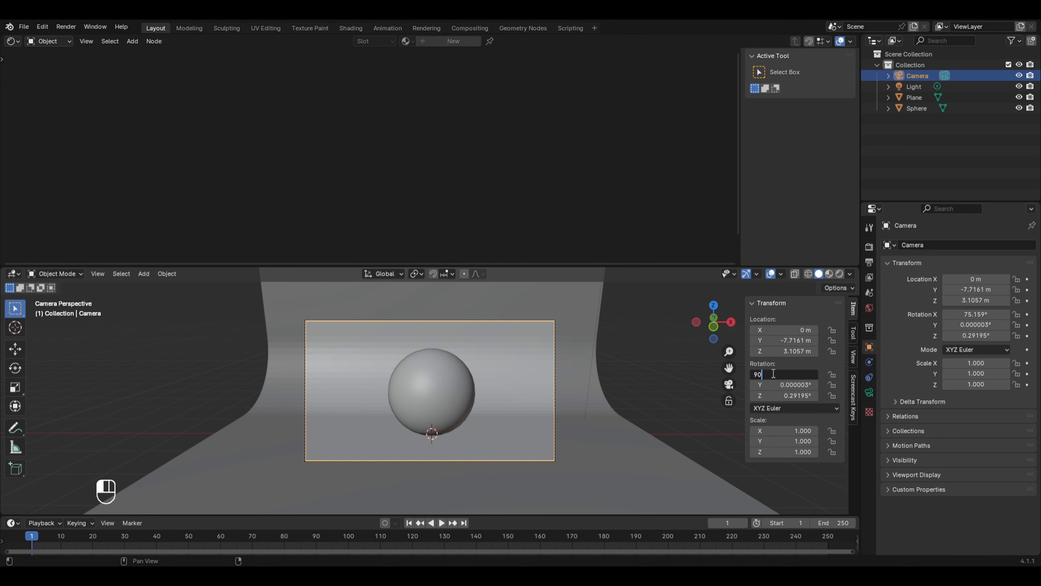
pyautogui.press('Return')
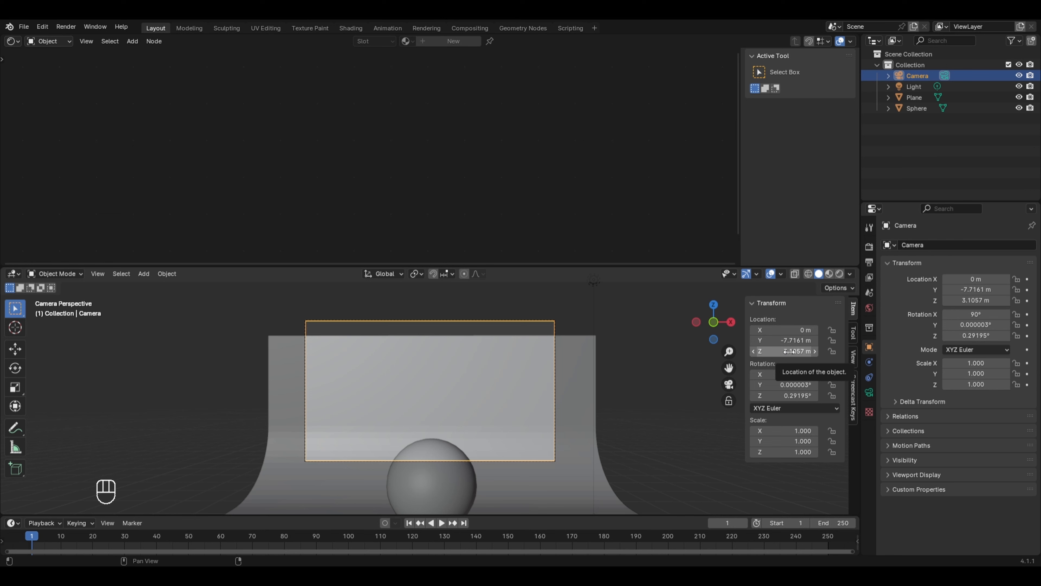
pyautogui.moveTo(789, 352); pyautogui.dragTo(750, 351)
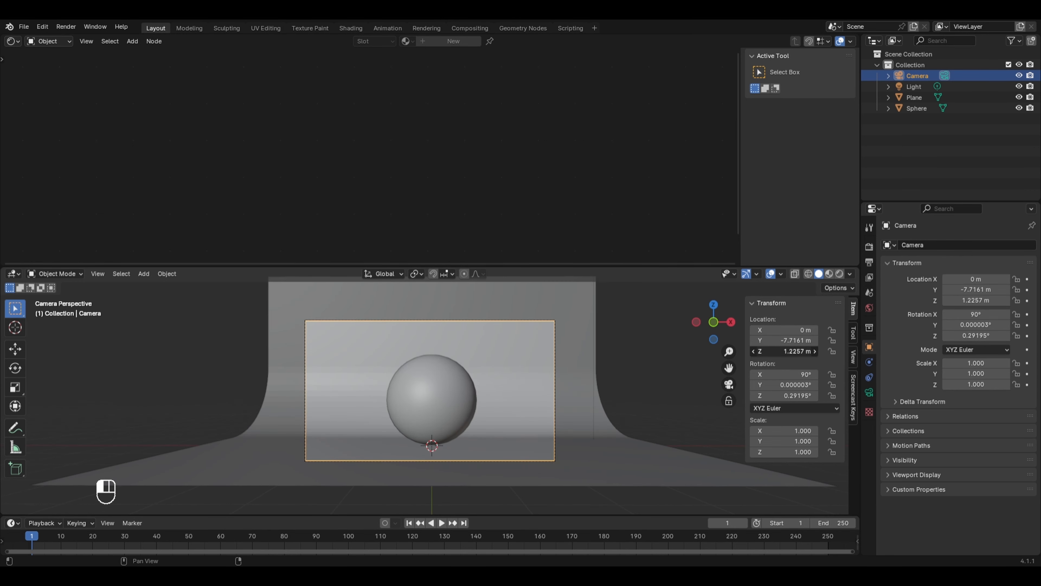
# Set the camera's Y and Z rotation to 0° and bring its Y location to about -7.06 m
pyautogui.click(774, 386)
pyautogui.write('0')
pyautogui.press('Return')
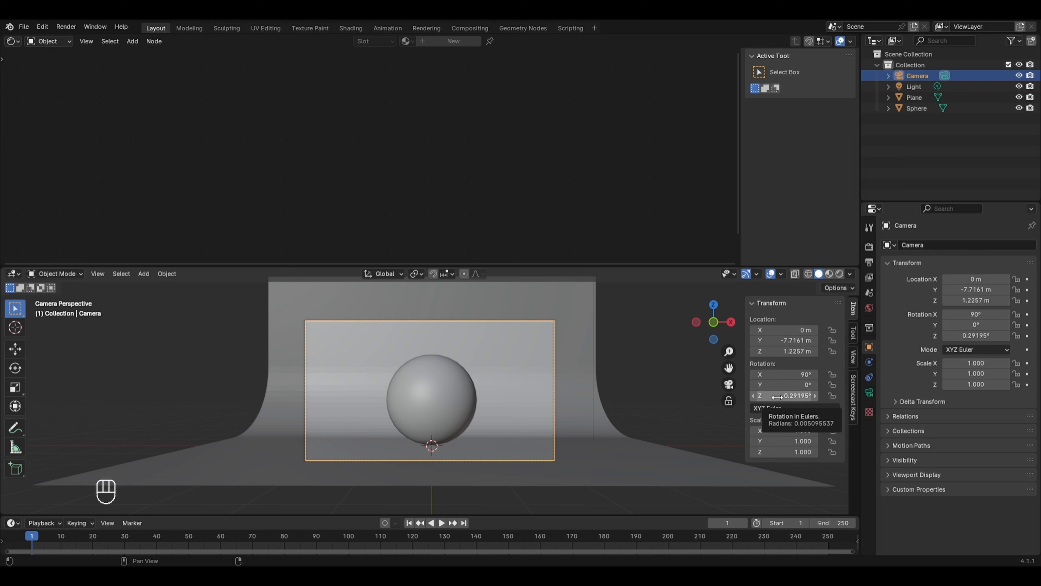
pyautogui.click(775, 395)
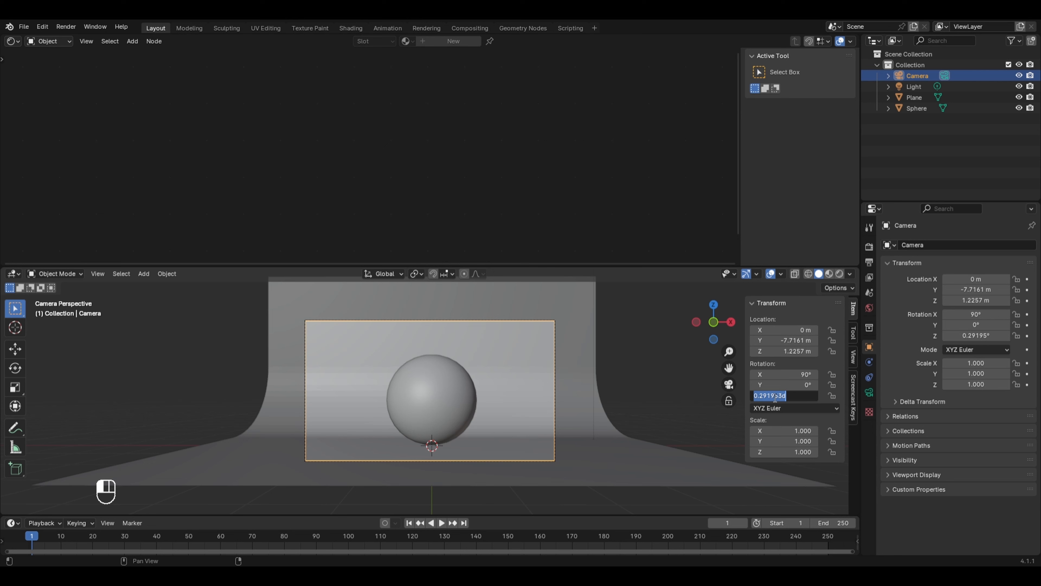
pyautogui.write('0')
pyautogui.press('Return')
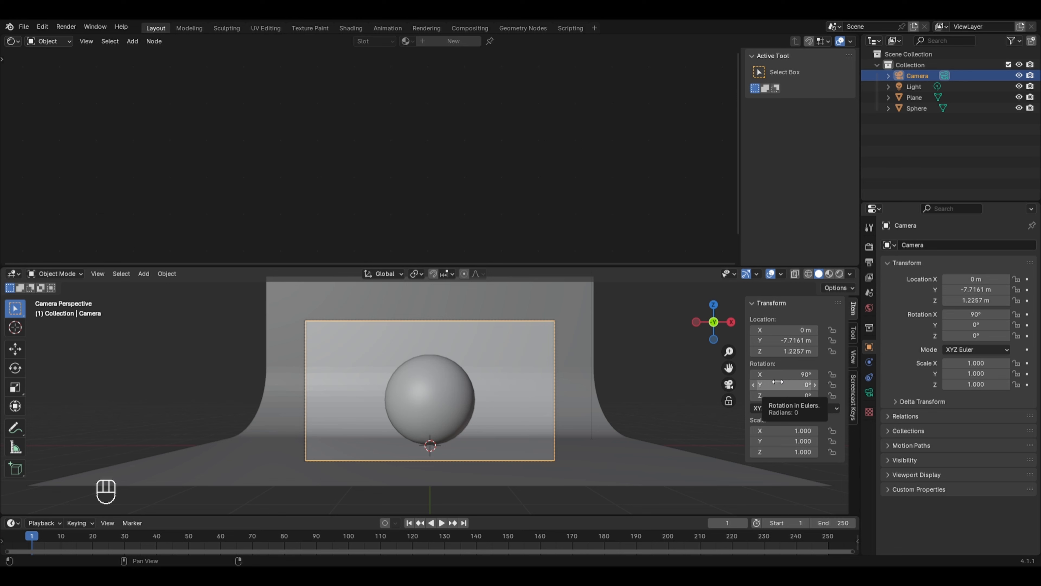
pyautogui.moveTo(775, 341)
pyautogui.mouseDown()
pyautogui.moveTo(802, 340)
pyautogui.moveTo(774, 351)
pyautogui.mouseUp()
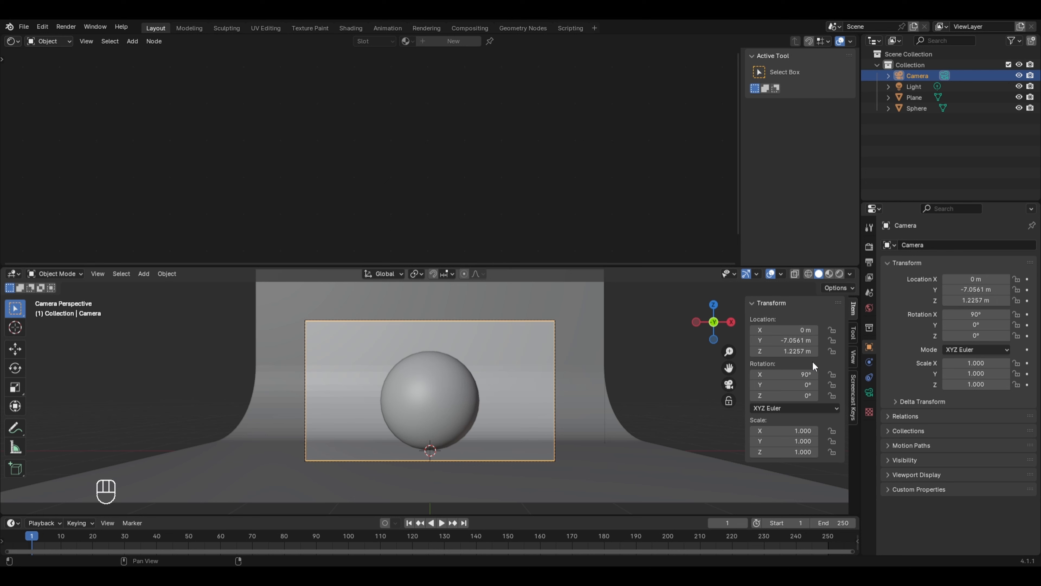
# Lock the camera's location and rotation on all three axes, and try moving it to test the locks
pyautogui.click(832, 331)
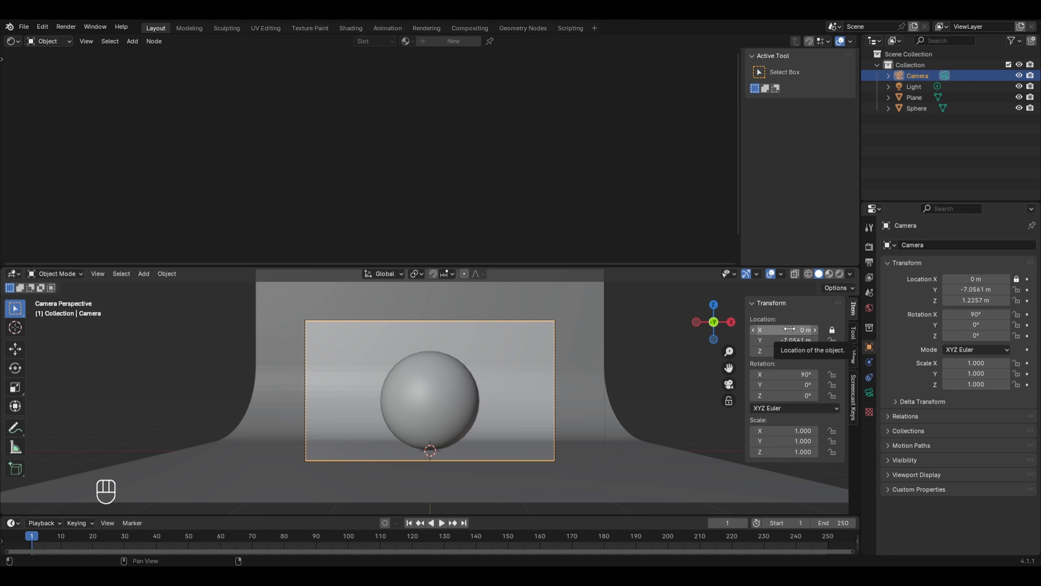
pyautogui.click(832, 341)
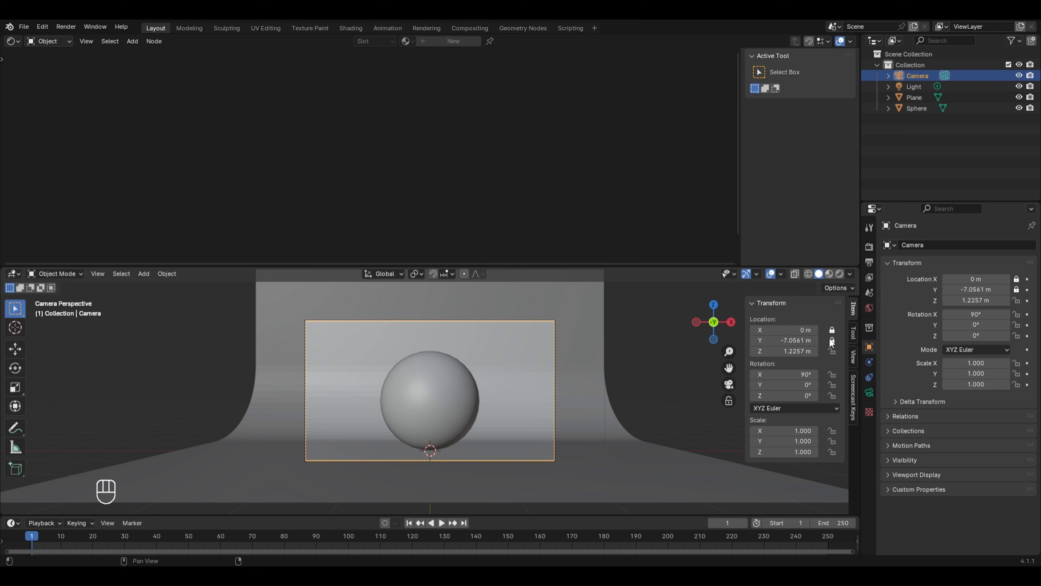
pyautogui.click(832, 351)
pyautogui.click(832, 374)
pyautogui.click(831, 385)
pyautogui.click(832, 395)
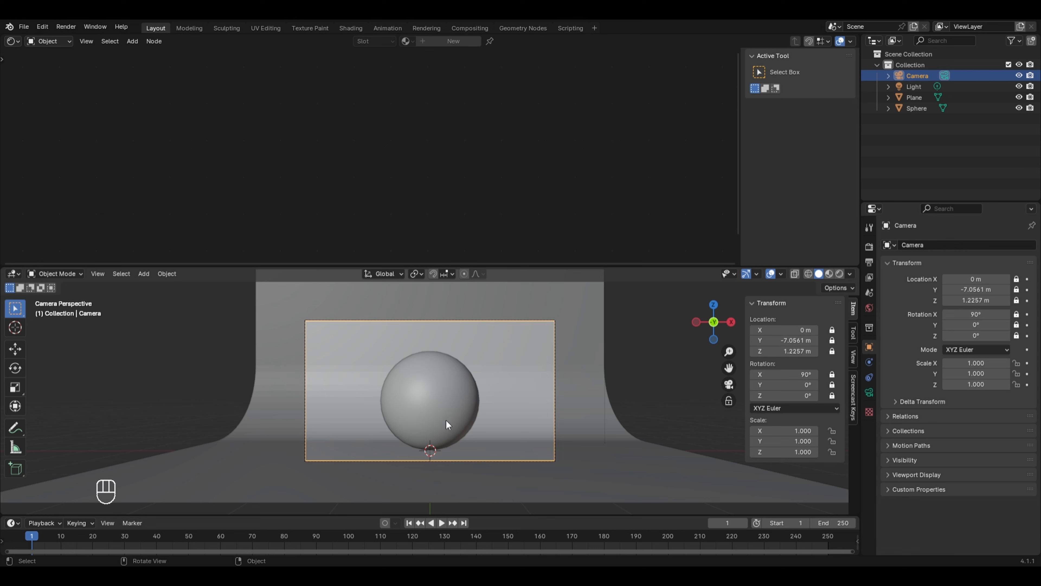
pyautogui.press('g')
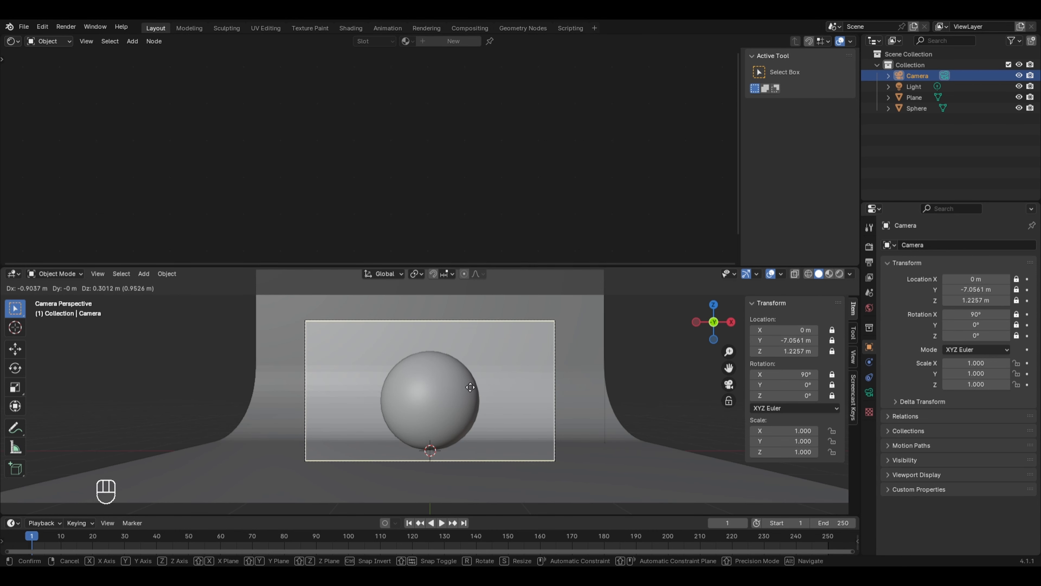
pyautogui.rightClick(525, 389)
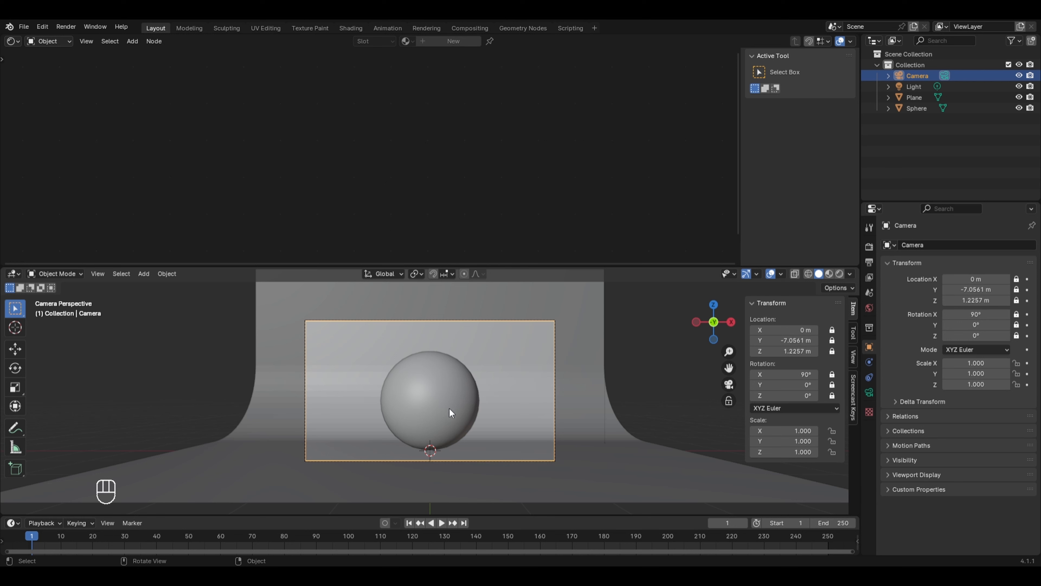
# Select the sphere and lock its location, rotation and scale on all three axes
pyautogui.click(449, 389)
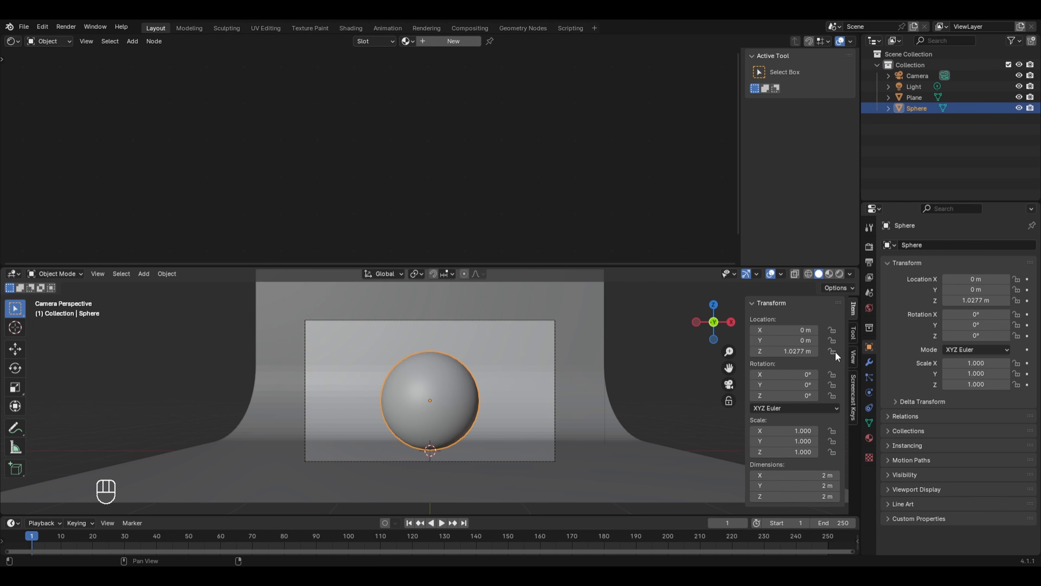
pyautogui.click(832, 333)
pyautogui.click(834, 341)
pyautogui.click(833, 353)
pyautogui.click(833, 374)
pyautogui.click(833, 385)
pyautogui.click(832, 395)
pyautogui.click(833, 431)
pyautogui.click(834, 441)
pyautogui.click(833, 452)
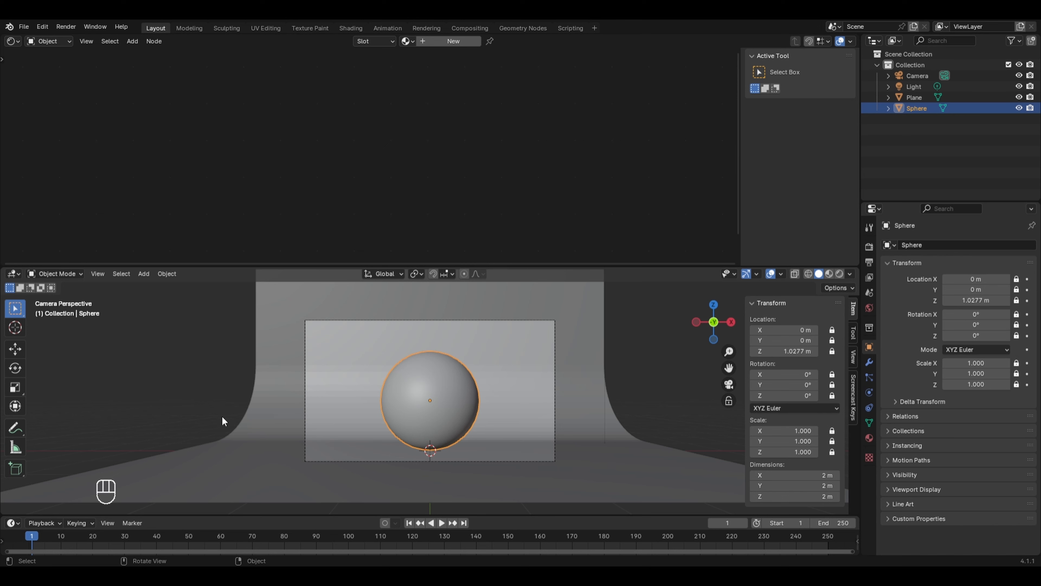
# Select the curved backdrop plane and lock its location, rotation and scale on all three axes
pyautogui.click(278, 409)
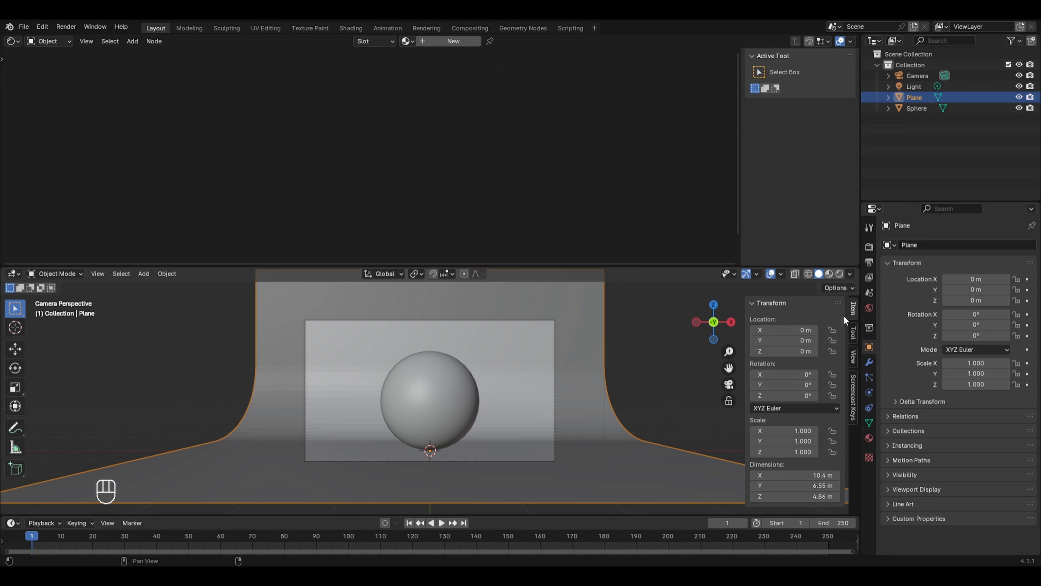
pyautogui.moveTo(832, 329); pyautogui.dragTo(834, 350)
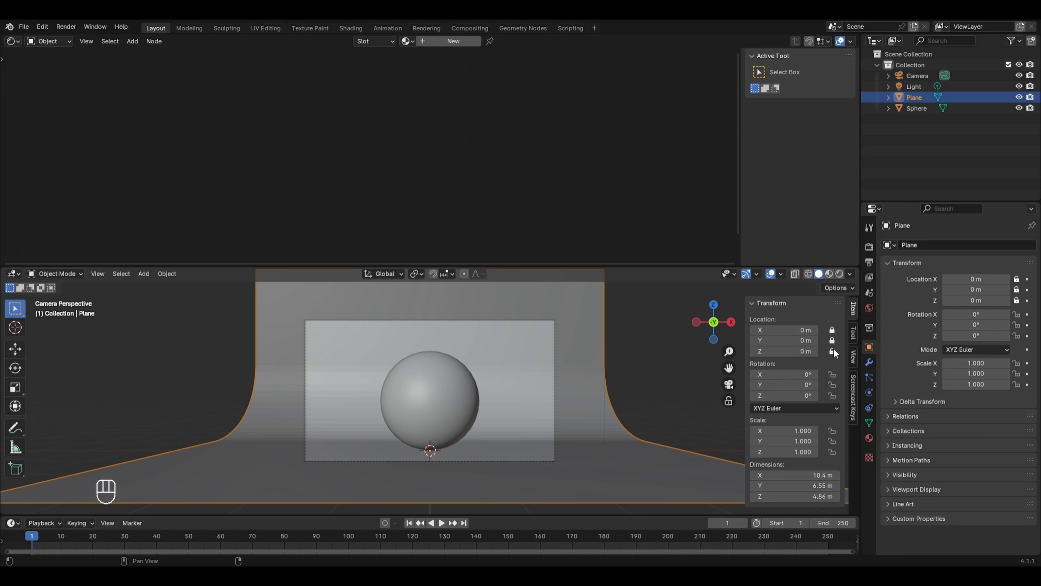
pyautogui.click(832, 374)
pyautogui.moveTo(832, 384); pyautogui.dragTo(832, 454)
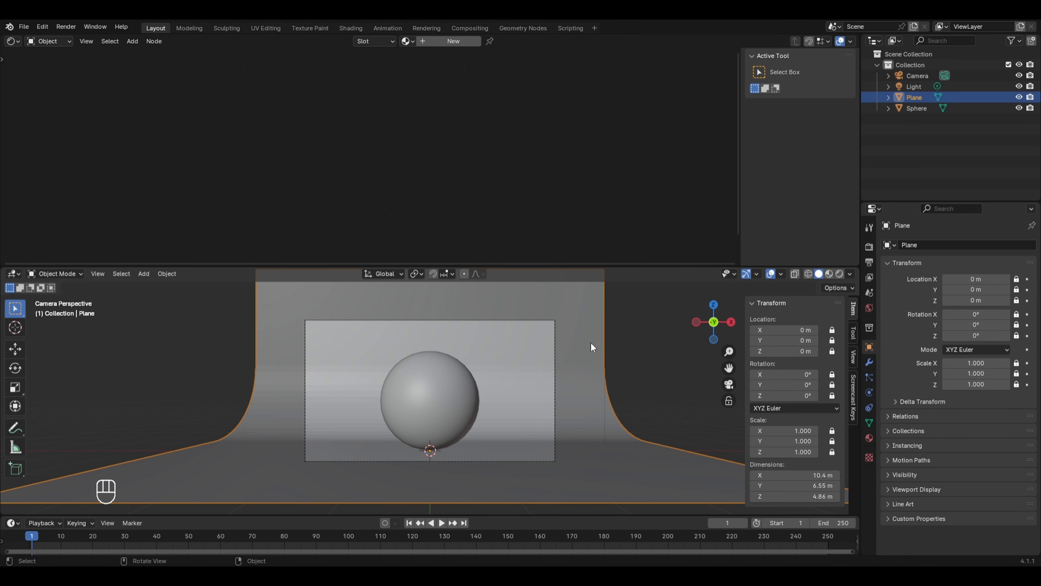
# Apply Shade Smooth by Angle to the curved backdrop plane
pyautogui.scroll(3, 561, 442)
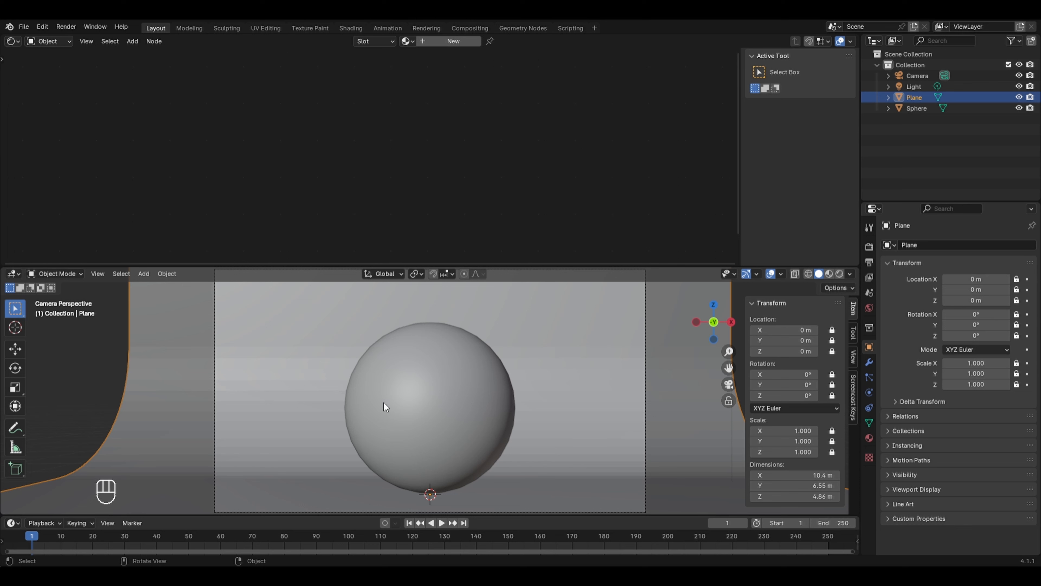
pyautogui.rightClick(157, 399)
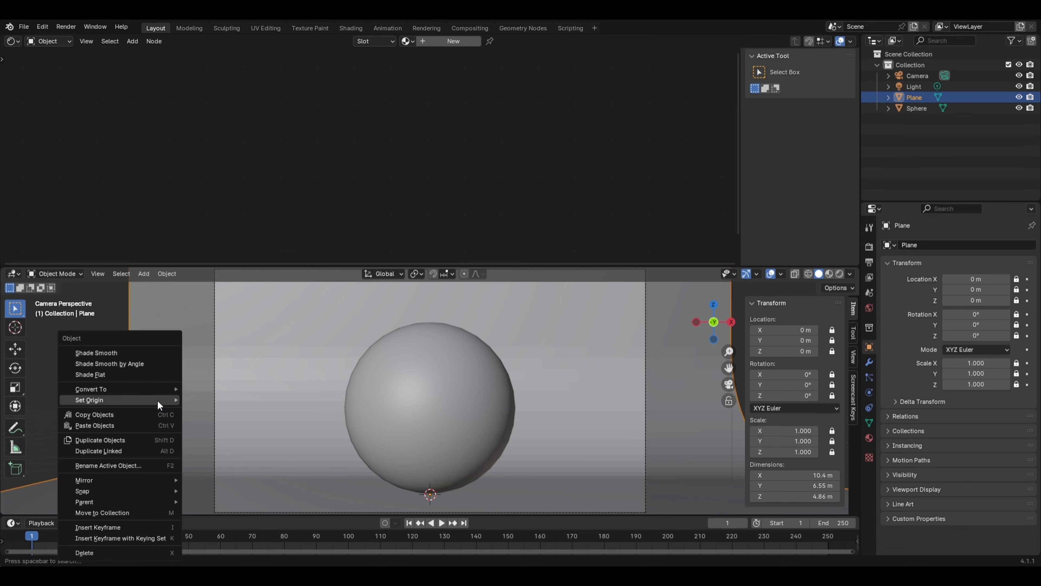
pyautogui.click(148, 365)
pyautogui.scroll(-2, 188, 369)
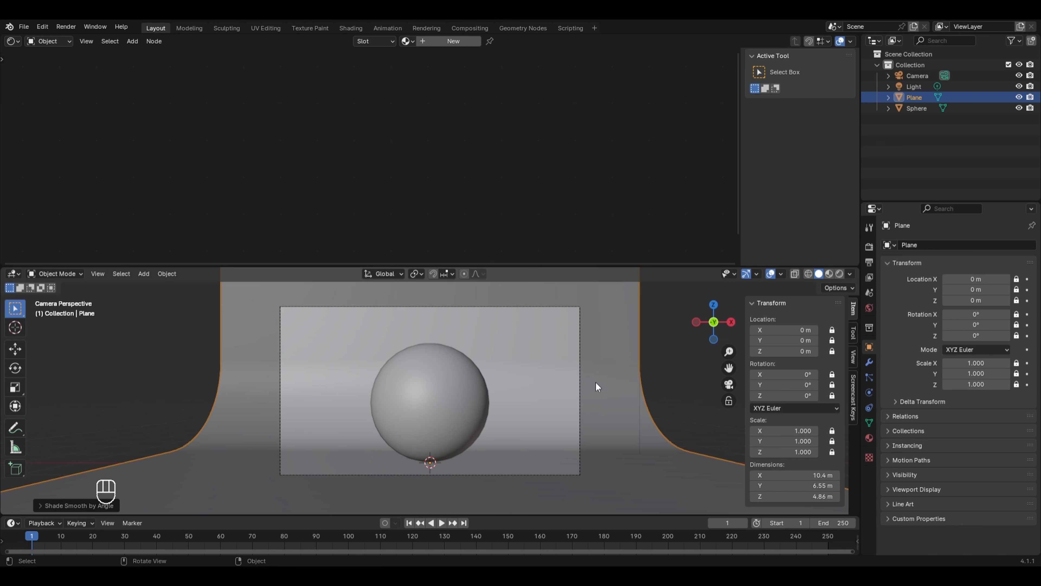
# Switch the 3D viewport to rendered shading and turn off Scene World lighting
pyautogui.click(839, 275)
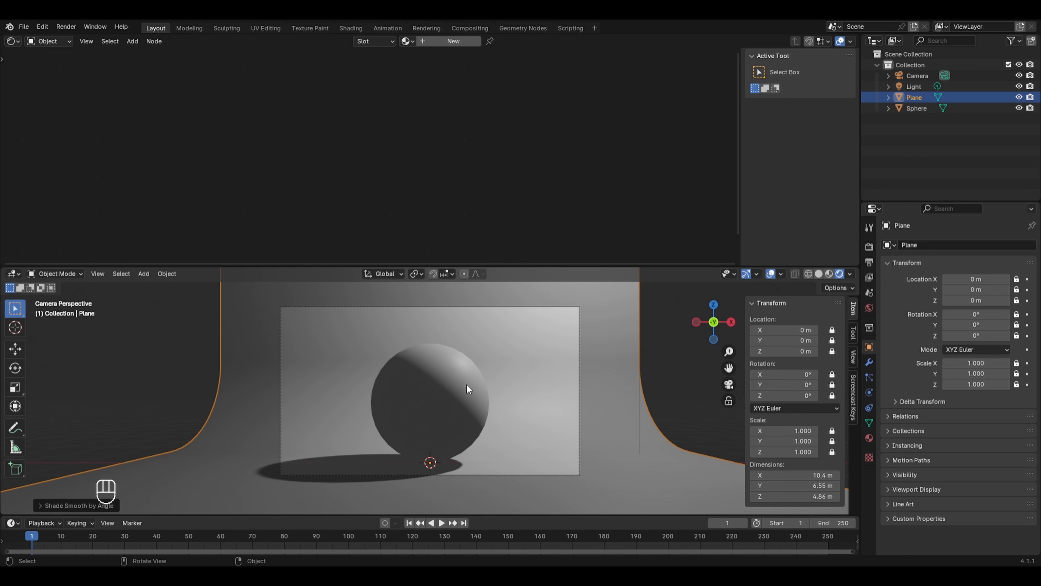
pyautogui.click(850, 275)
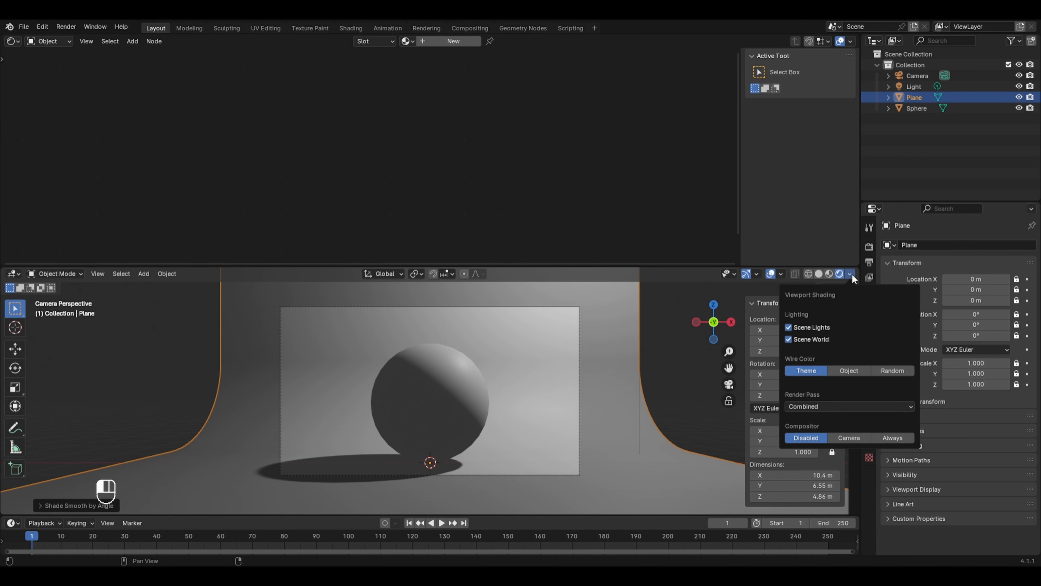
pyautogui.click(789, 339)
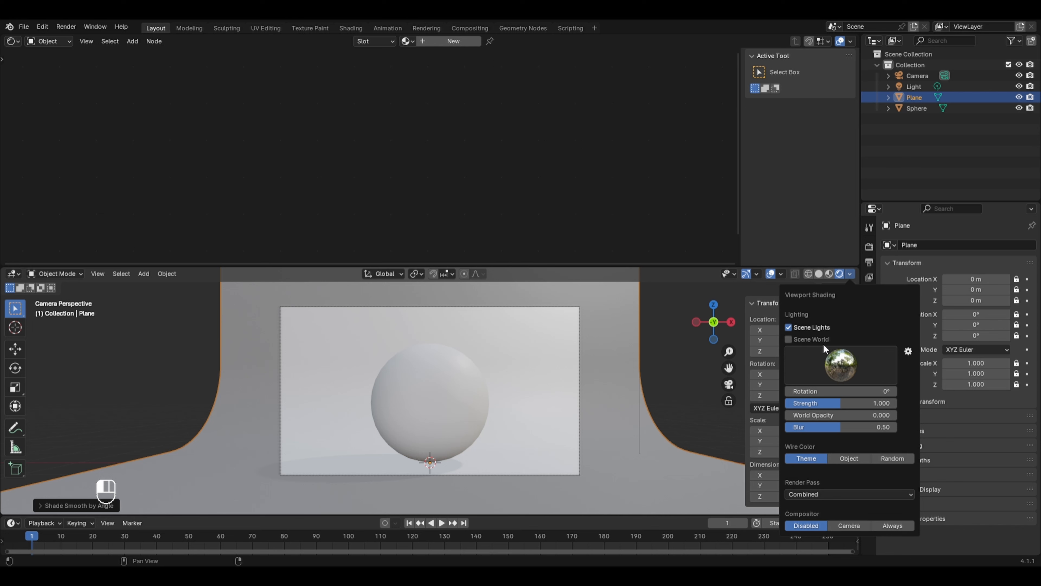
# Try a couple of the built-in studio environments for the viewport lighting and settle on interior.exr
pyautogui.click(842, 364)
pyautogui.click(816, 405)
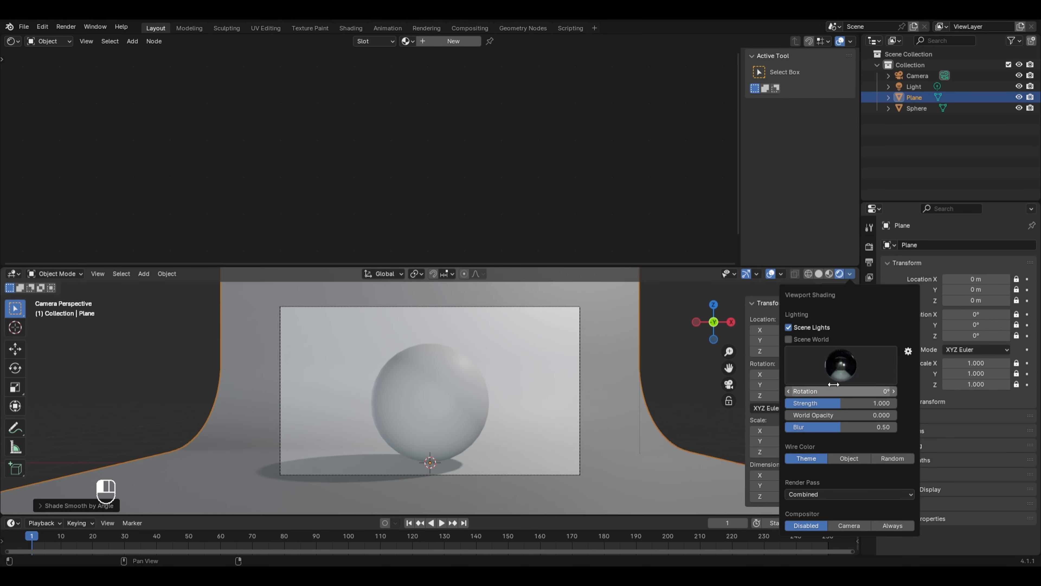
pyautogui.click(841, 365)
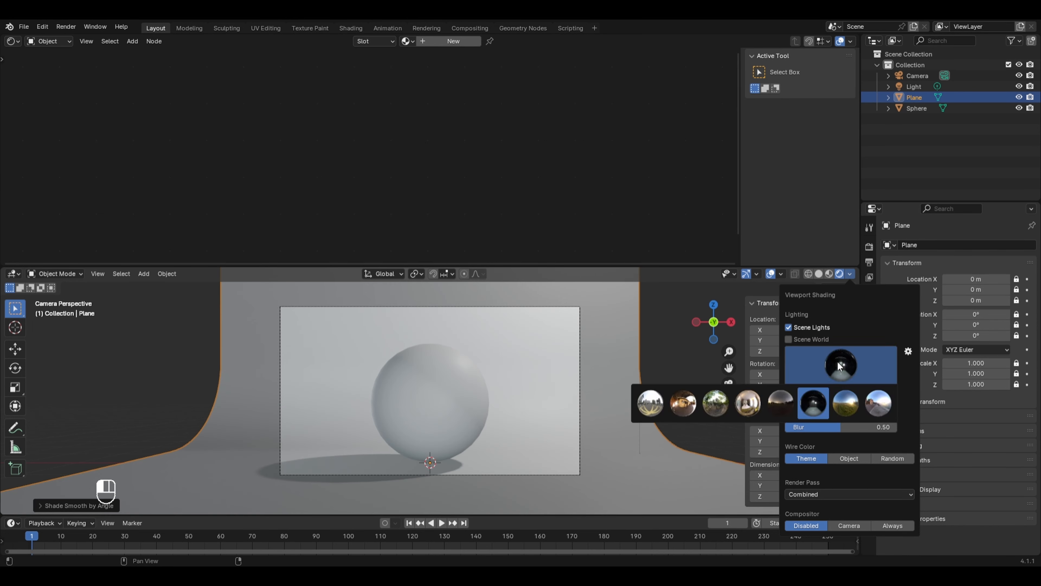
pyautogui.click(778, 395)
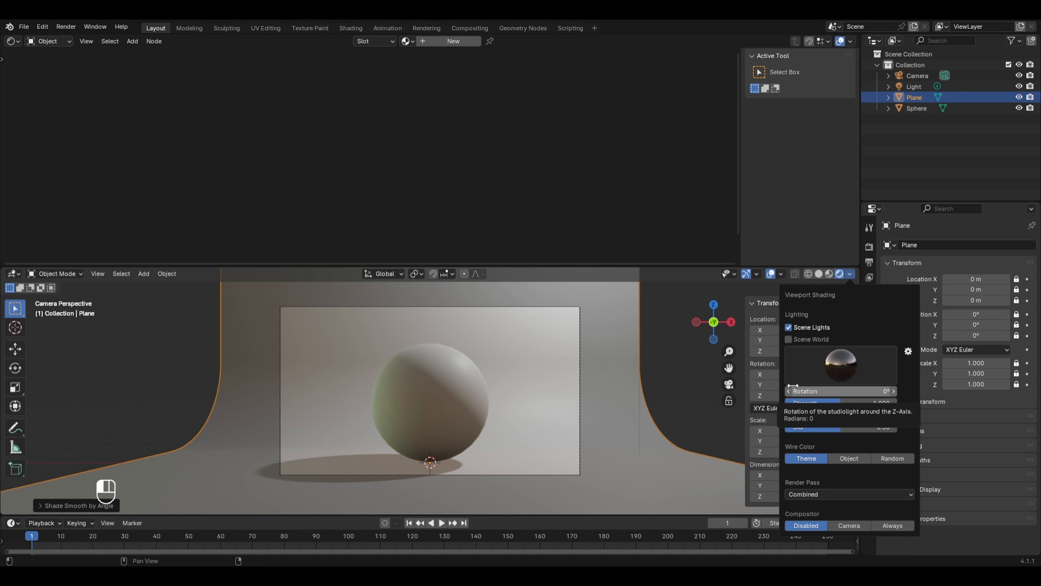
pyautogui.click(842, 364)
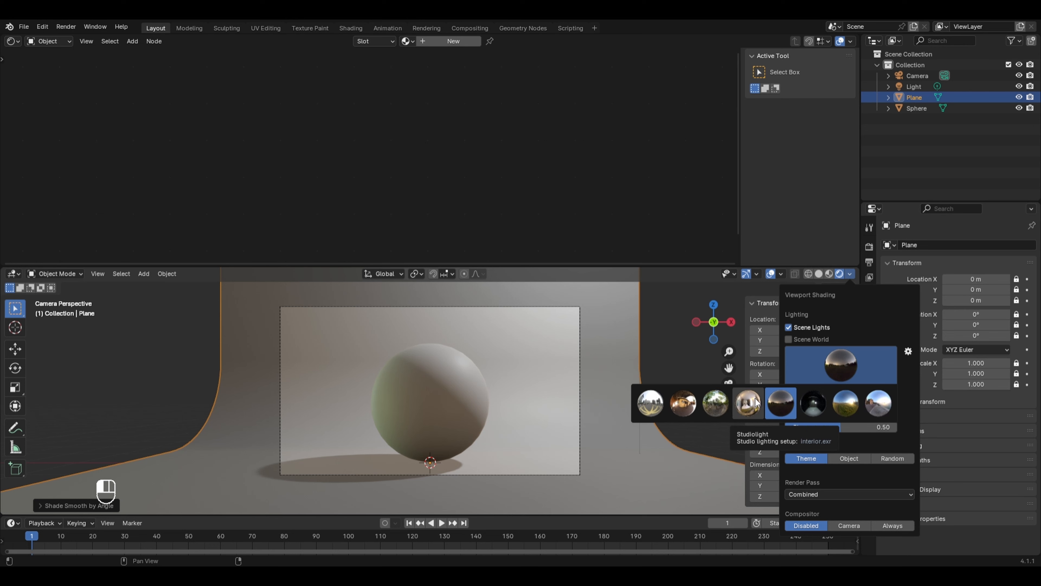
pyautogui.click(748, 404)
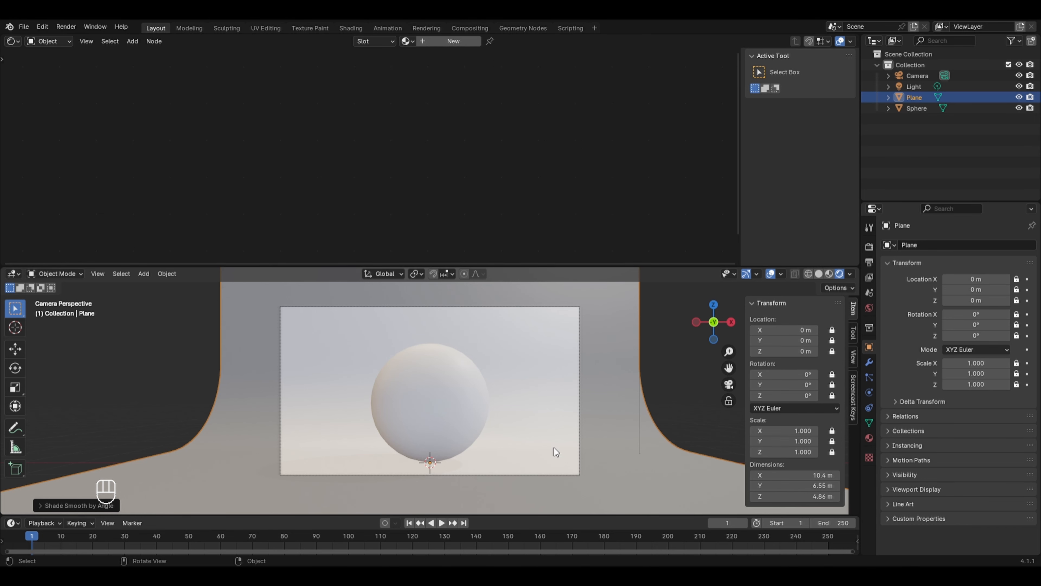
# Lower the light to a height of about 2.2 m and, in top view, place it in front of the sphere on the +X side
pyautogui.scroll(-2, 533, 453)
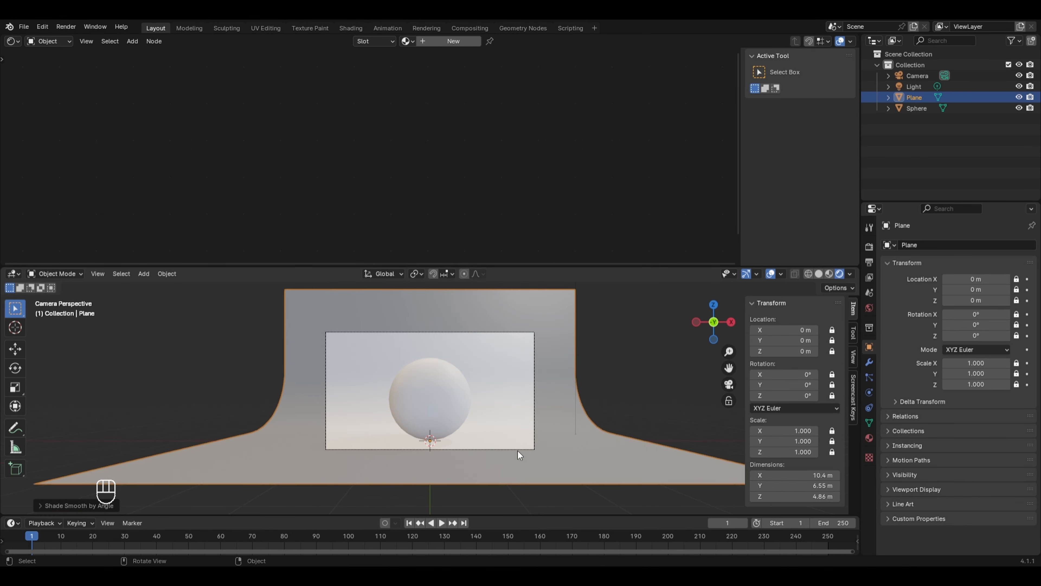
pyautogui.moveTo(517, 451); pyautogui.dragTo(536, 323, button='middle')
pyautogui.scroll(-5, 536, 324)
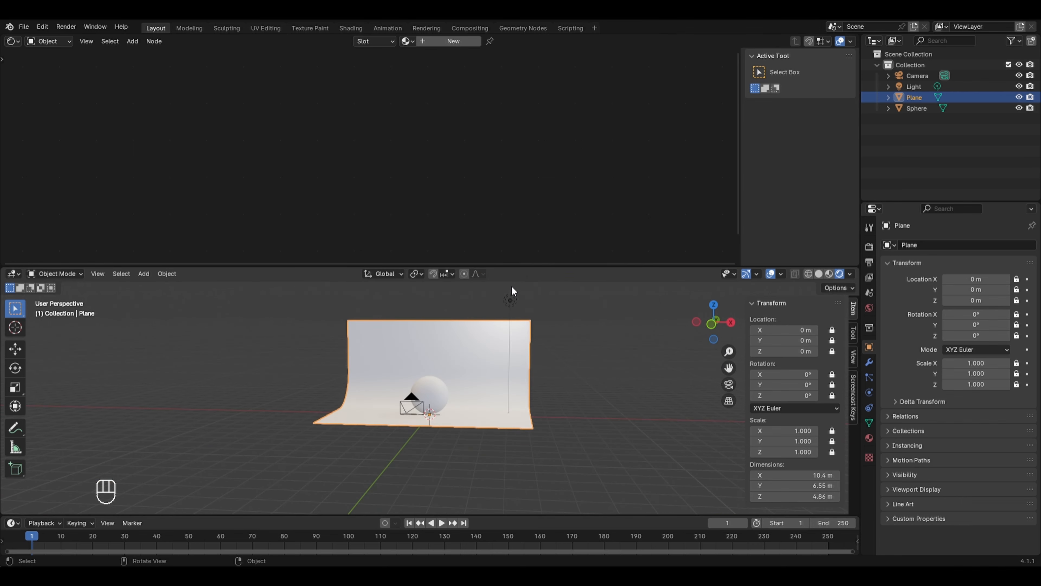
pyautogui.click(510, 300)
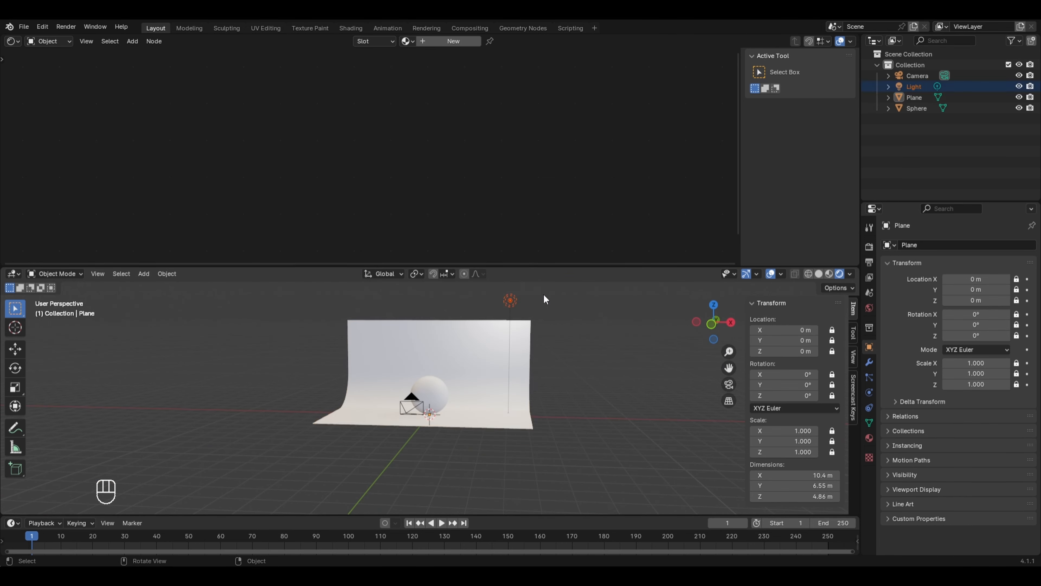
pyautogui.press('g')
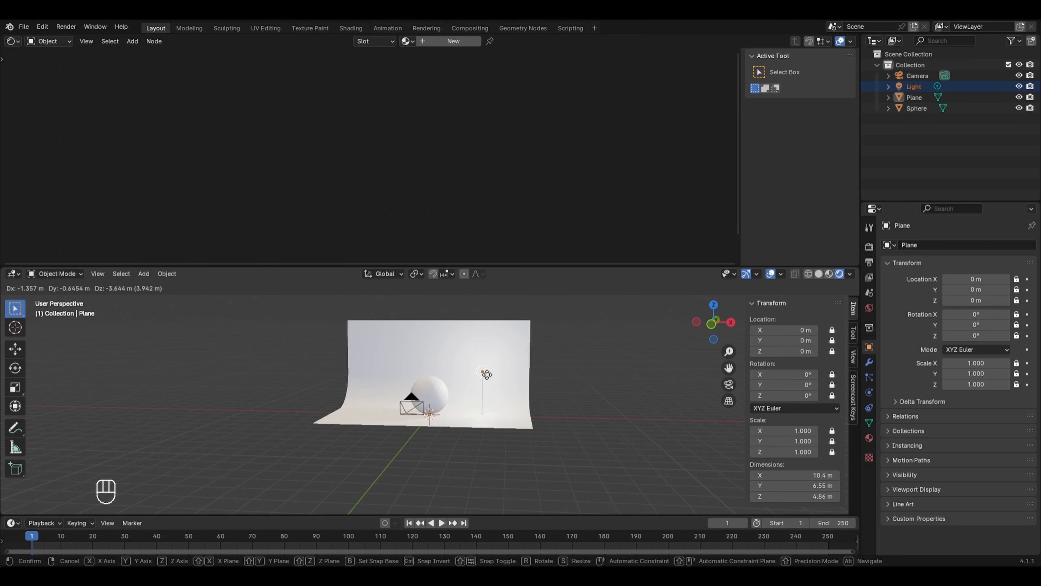
pyautogui.click(485, 377)
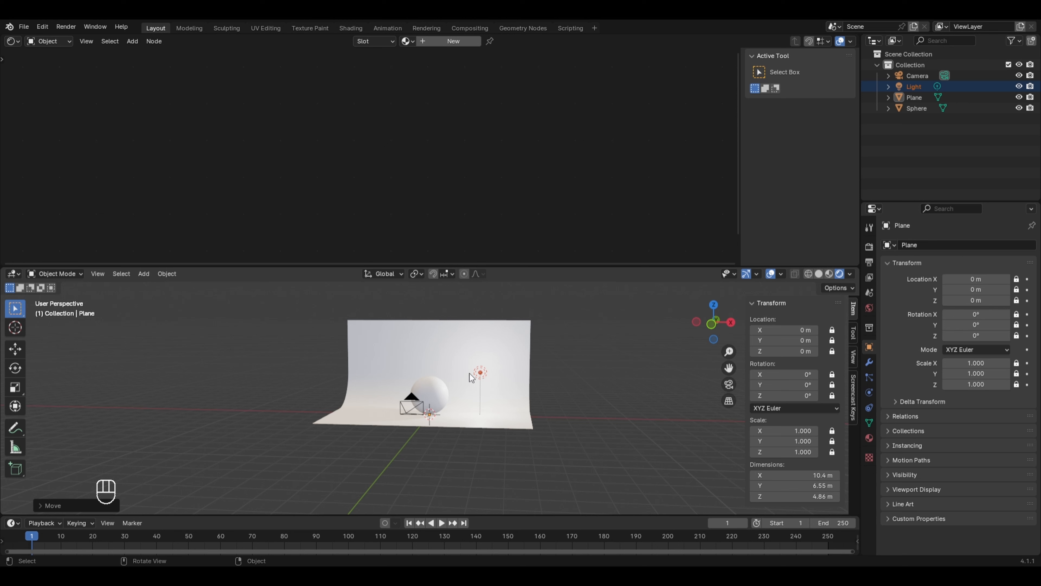
pyautogui.press('KP_7')
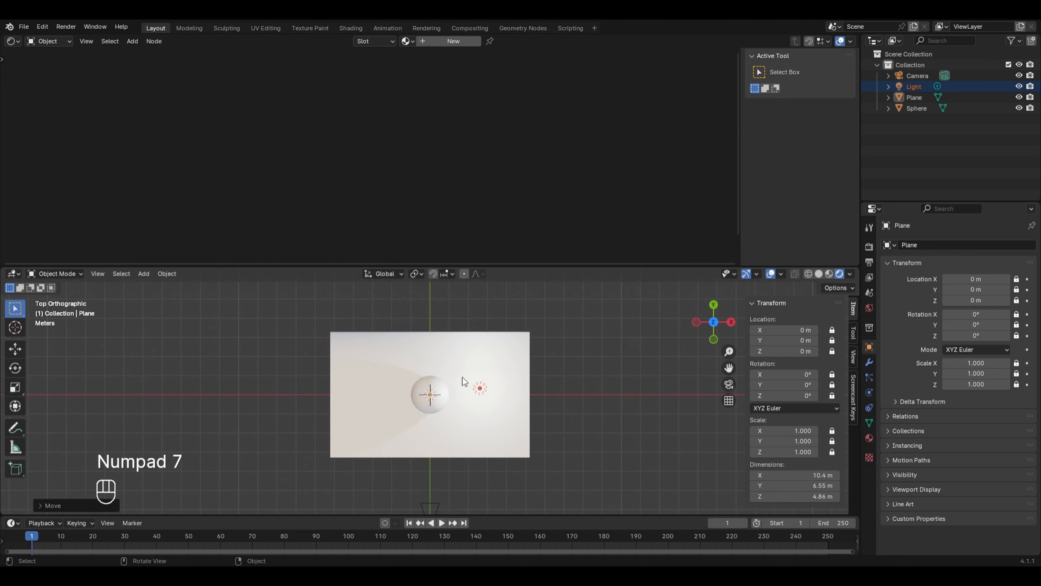
pyautogui.press('g')
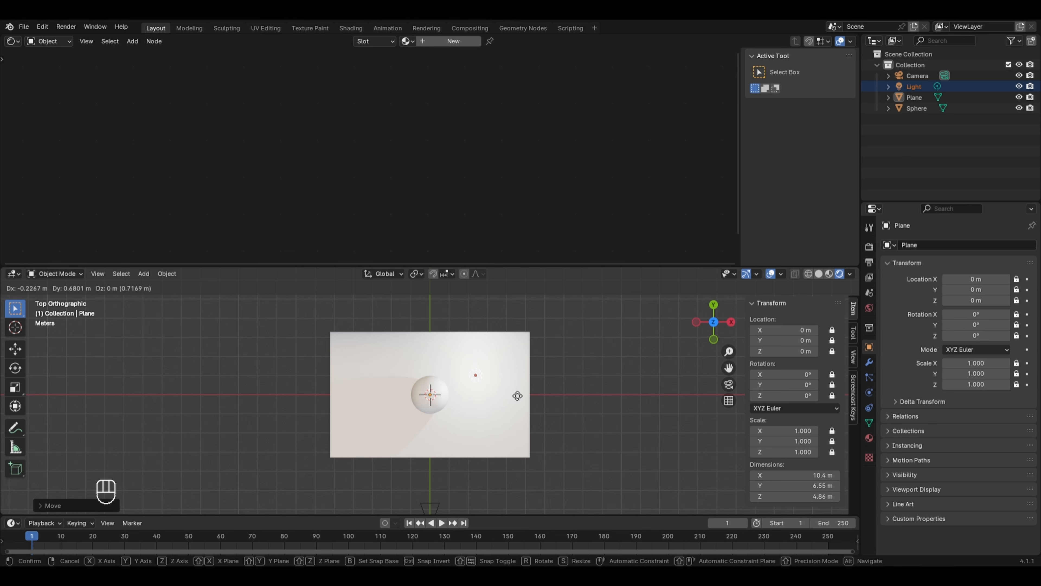
pyautogui.click(517, 459)
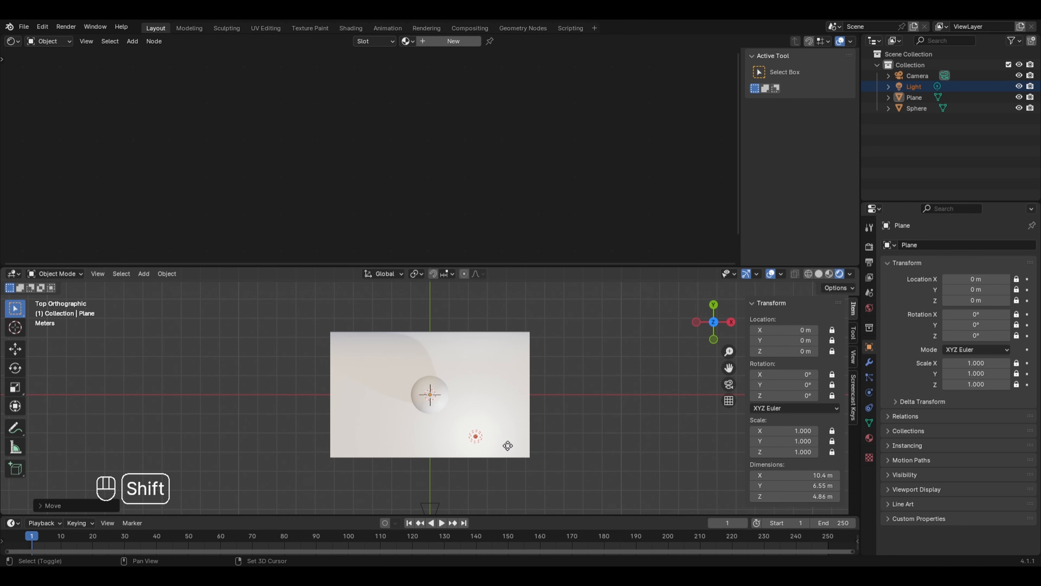
# Duplicate the light, place the copy across from it at about X -3.11 m, Y -0.88 m, and return to the camera view
pyautogui.hotkey('shift', 'd')
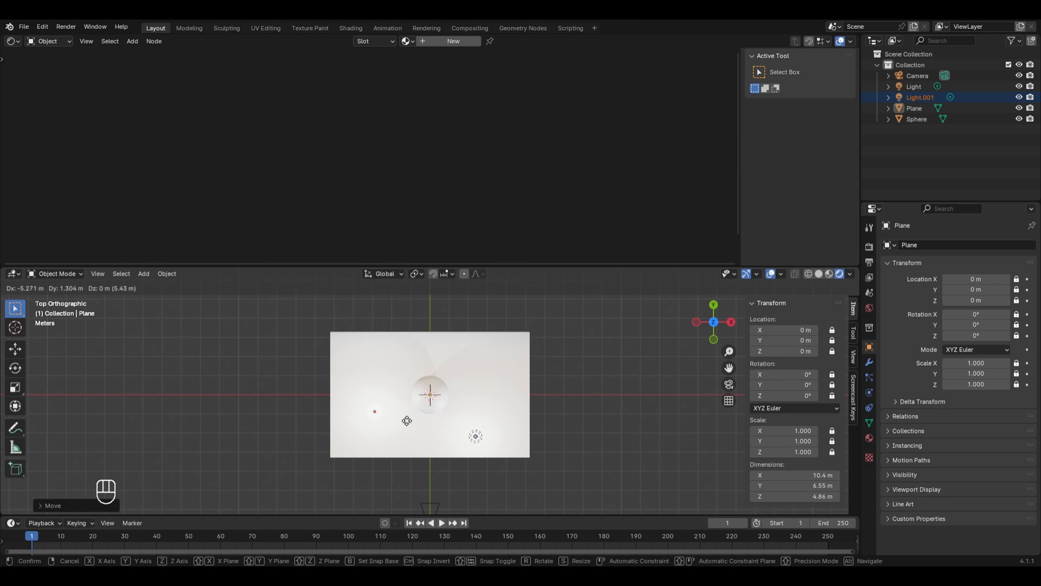
pyautogui.click(405, 425)
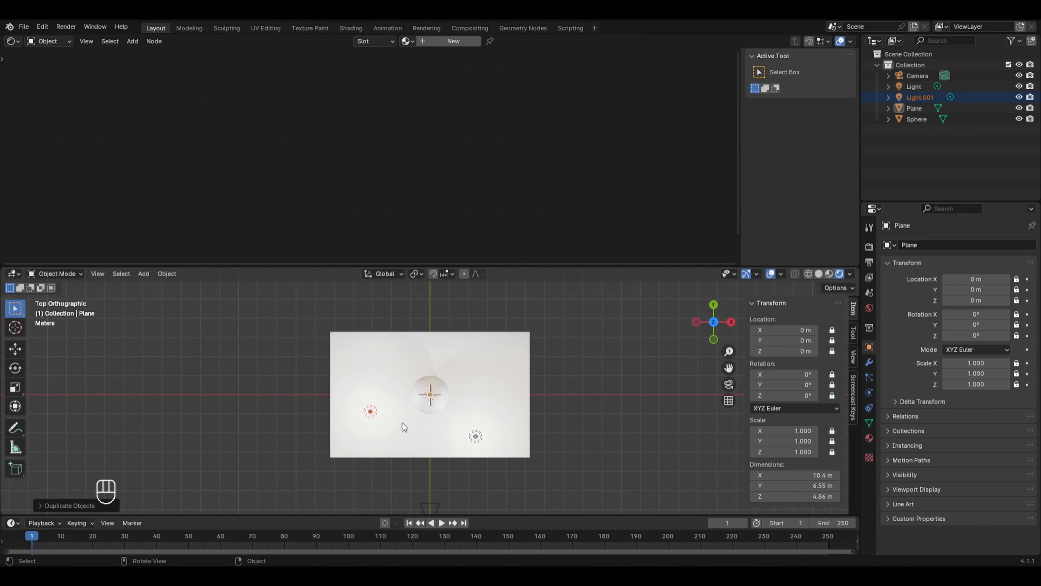
pyautogui.press('KP_0')
pyautogui.scroll(5, 566, 445)
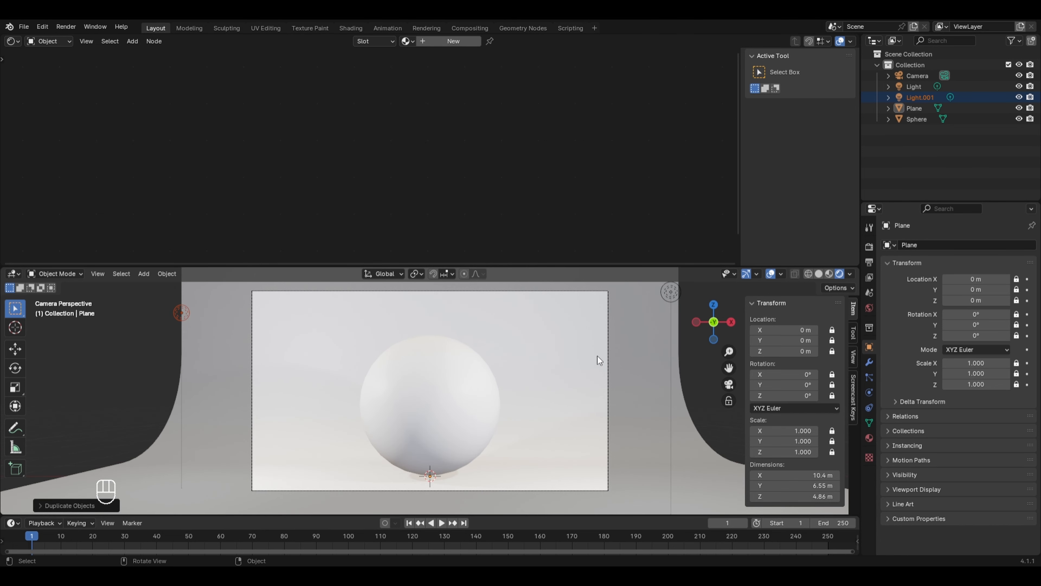
# Select the duplicated light and set its color to a saturated magenta
pyautogui.click(182, 313)
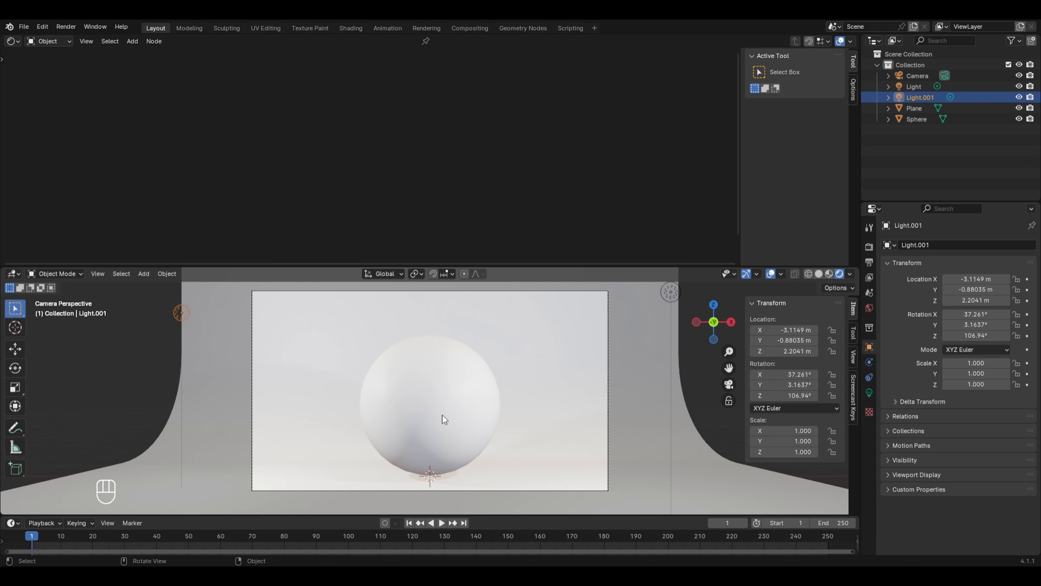
pyautogui.click(869, 393)
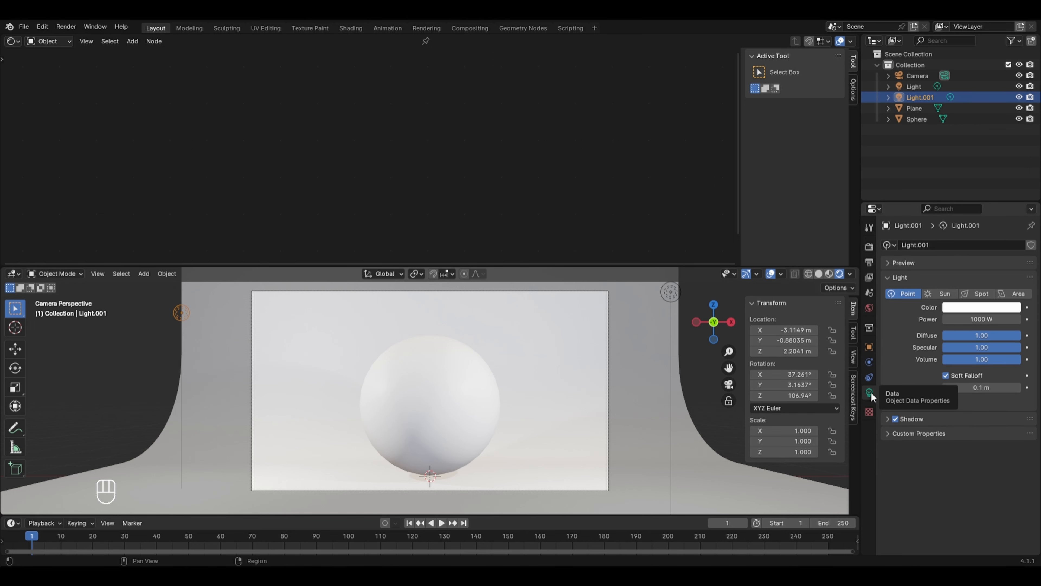
pyautogui.click(978, 308)
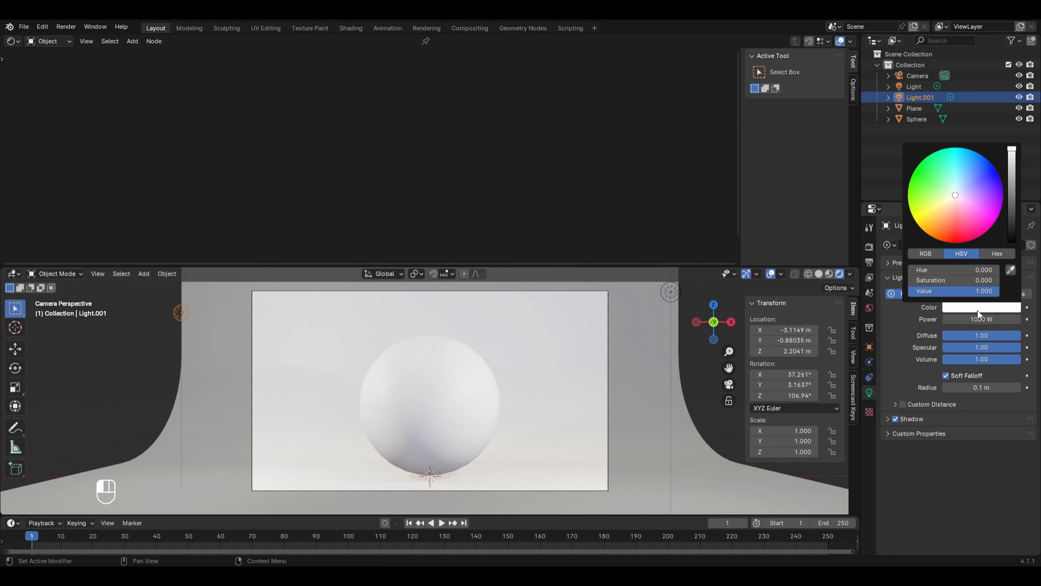
pyautogui.moveTo(963, 200); pyautogui.dragTo(997, 212)
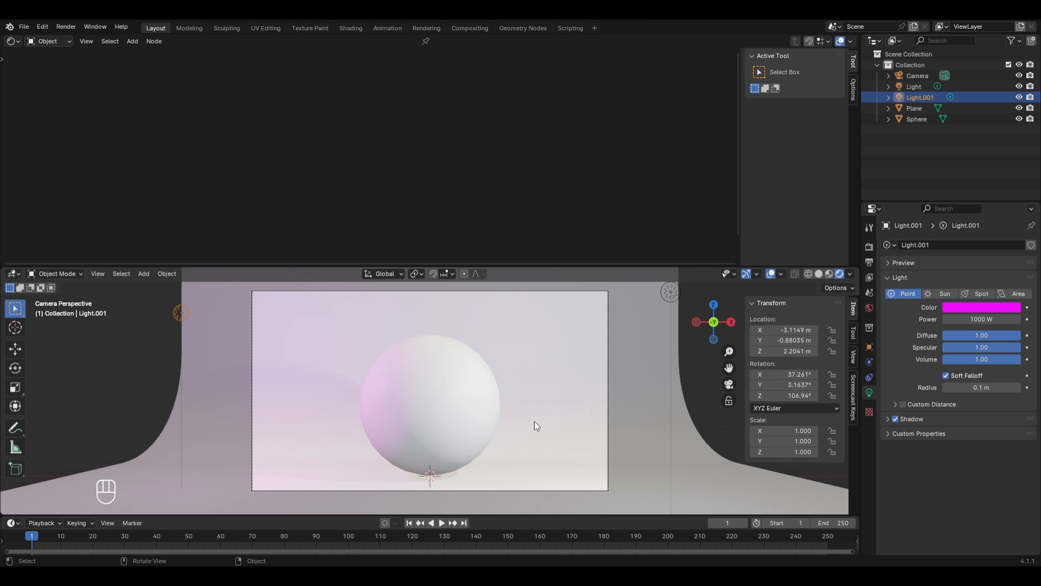
# Change the render engine to Cycles and enable viewport denoising
pyautogui.click(870, 246)
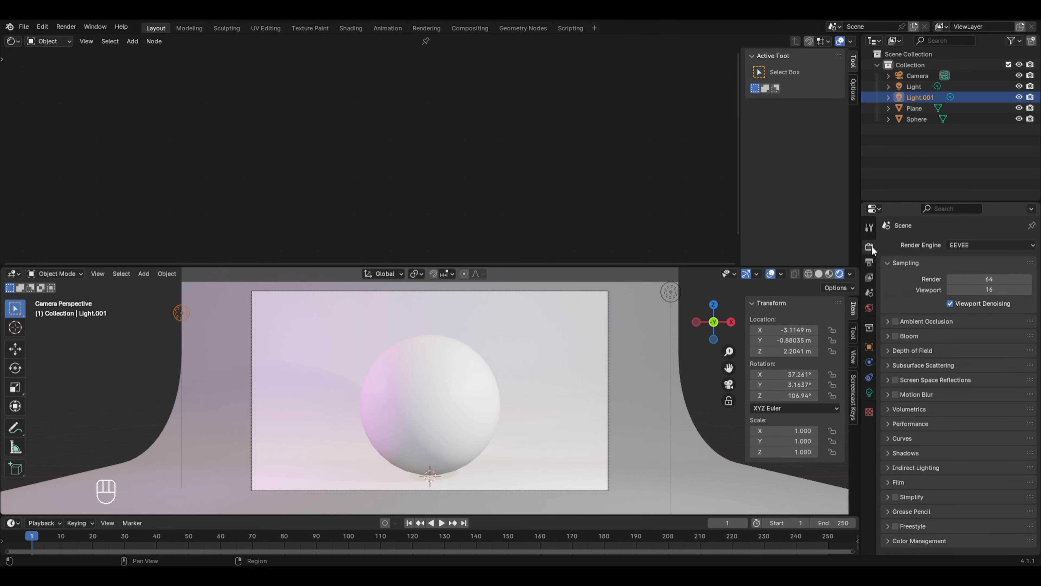
pyautogui.click(962, 244)
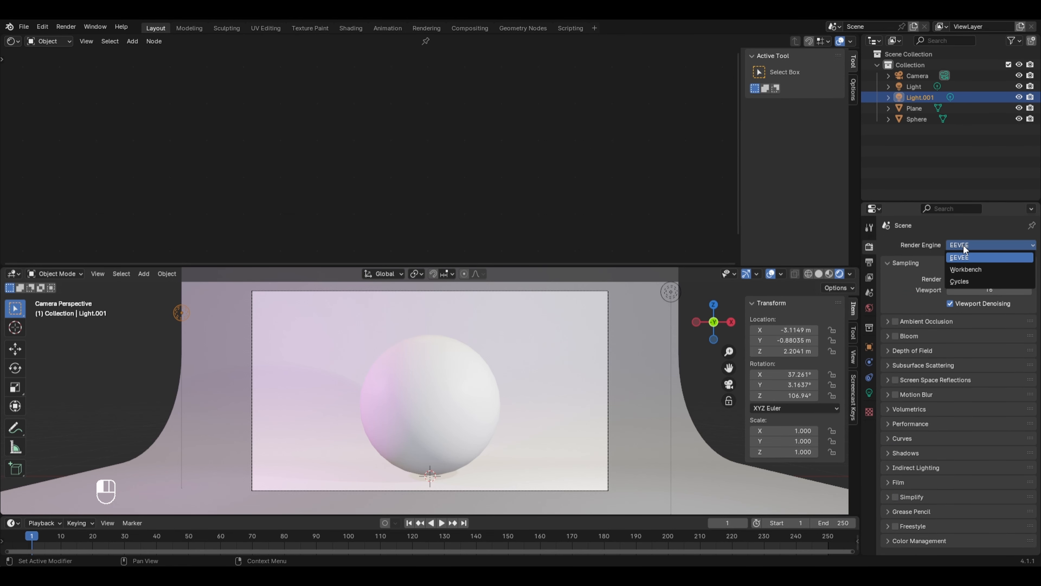
pyautogui.click(964, 282)
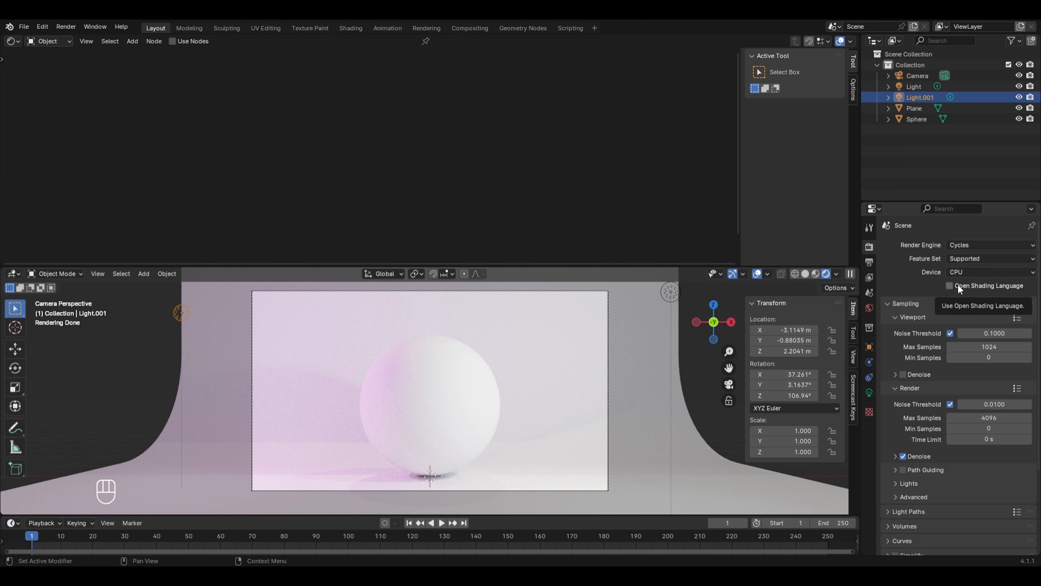
pyautogui.click(902, 375)
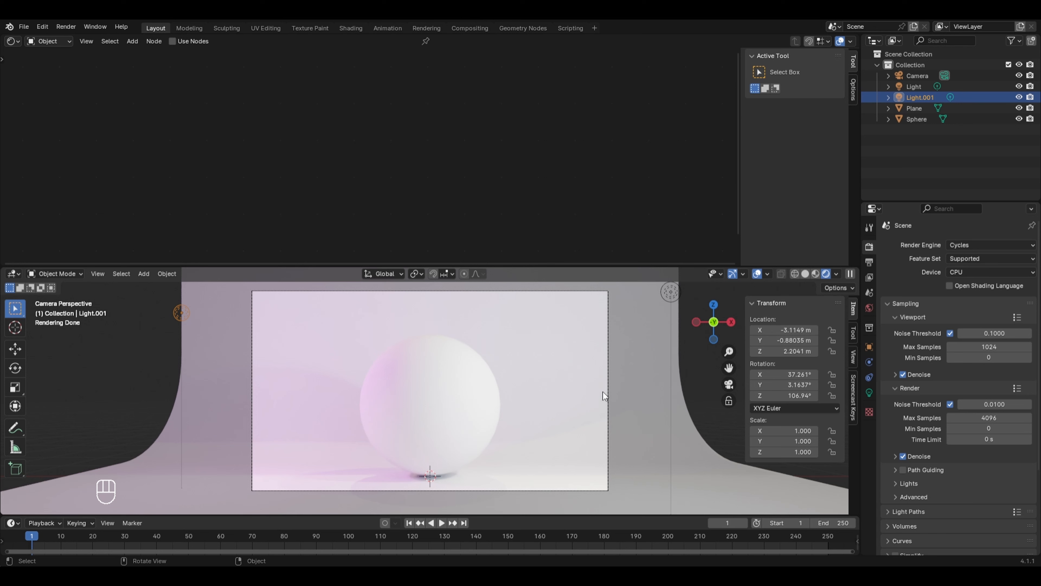
# Select the curved backdrop plane and create a new material for it
pyautogui.click(209, 326)
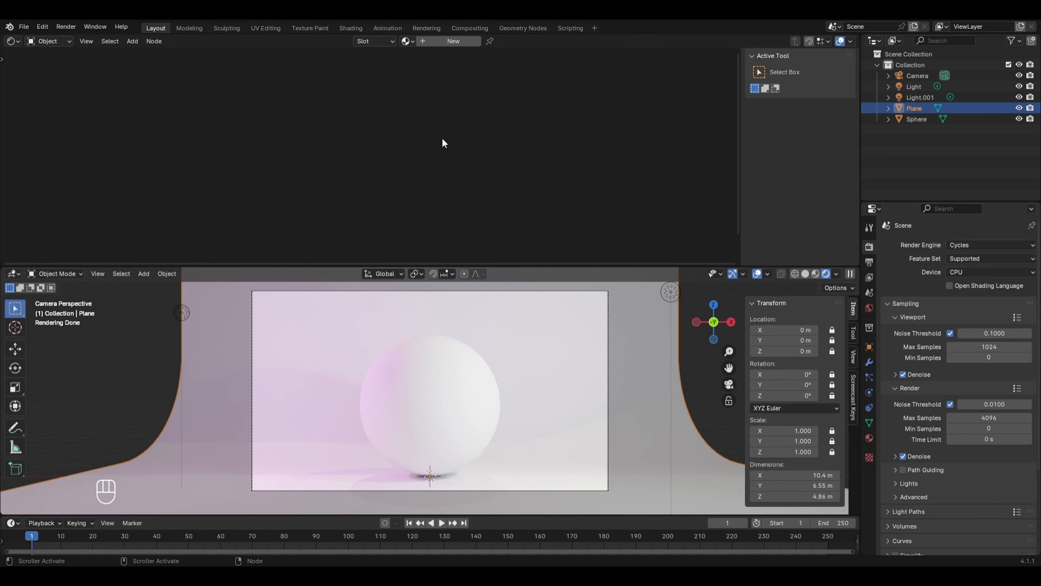
pyautogui.click(442, 41)
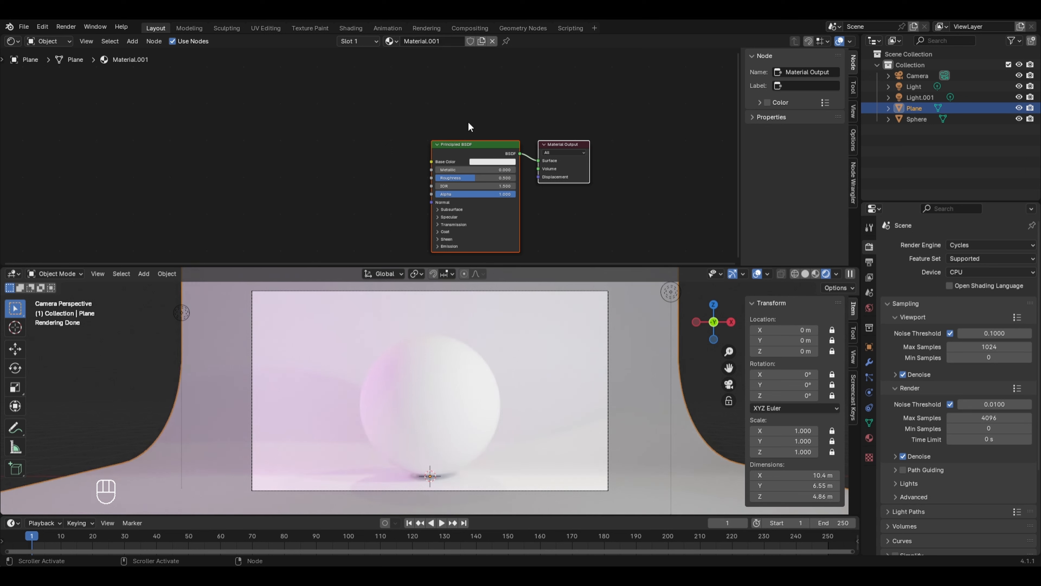
# Darken the backdrop material's base color to a medium grey and set its roughness to 0.9
pyautogui.click(479, 161)
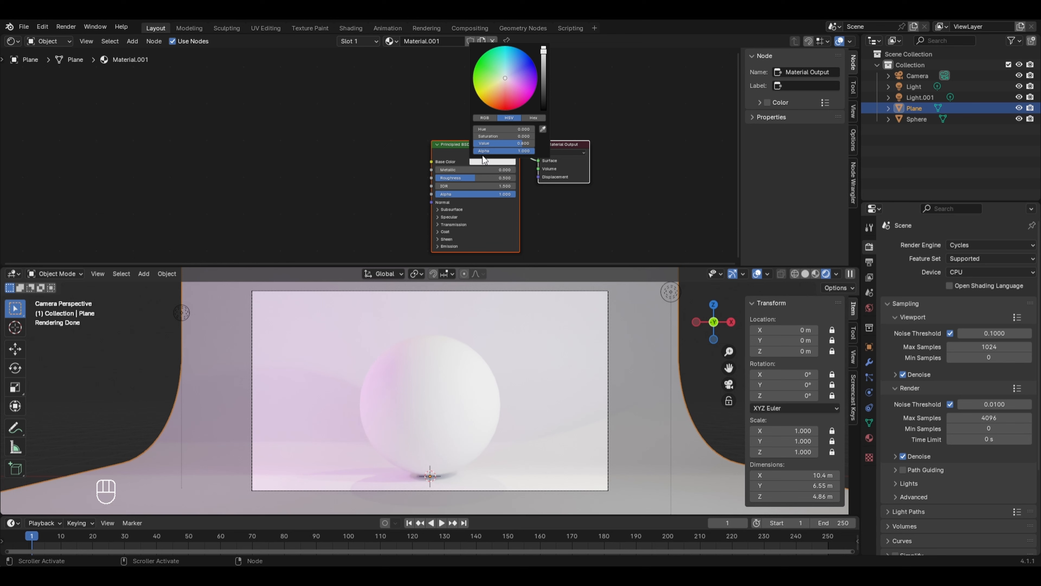
pyautogui.moveTo(544, 51); pyautogui.dragTo(540, 88)
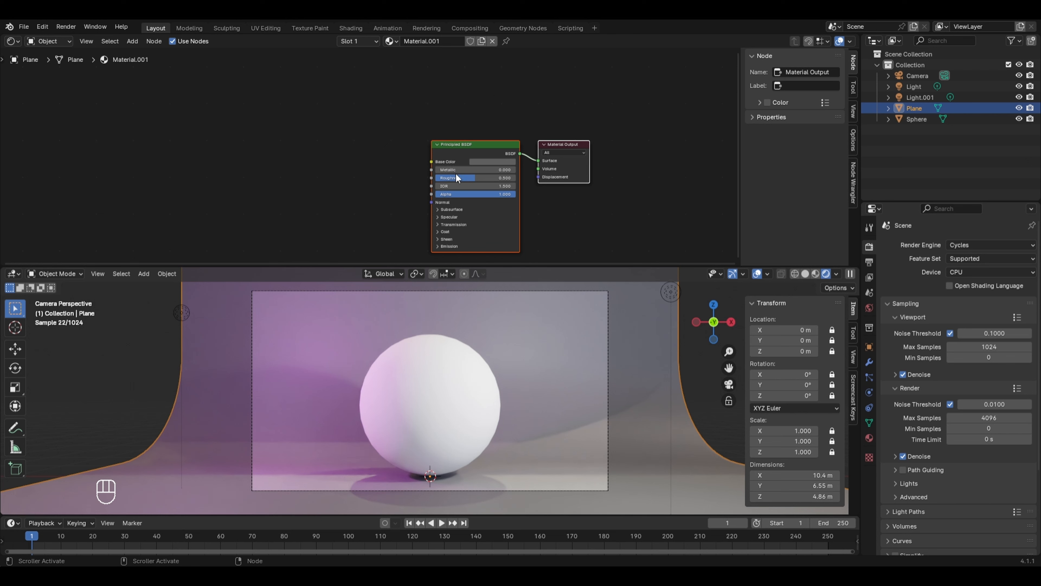
pyautogui.click(474, 178)
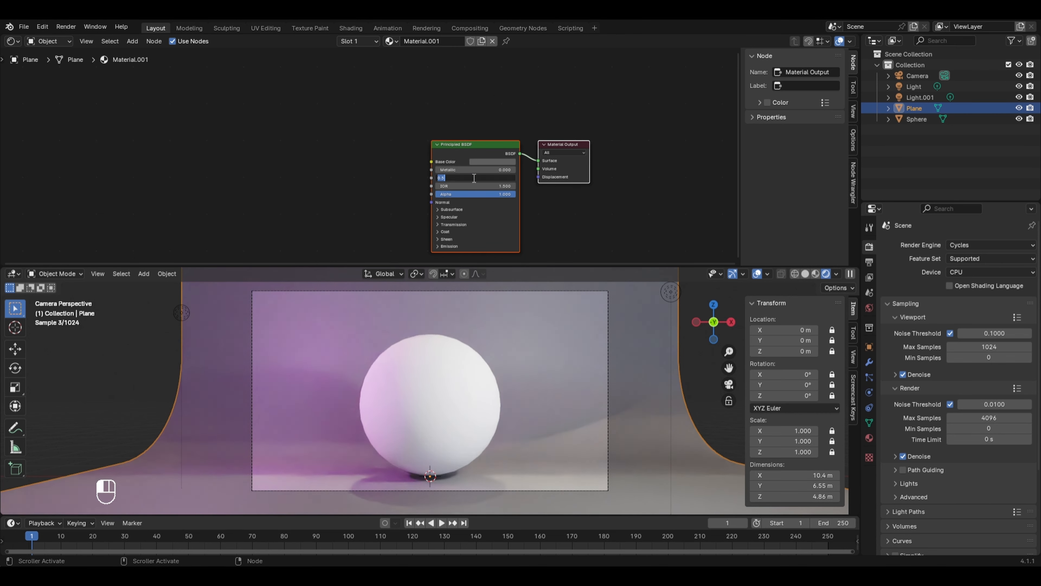
pyautogui.write('.9')
pyautogui.press('Return')
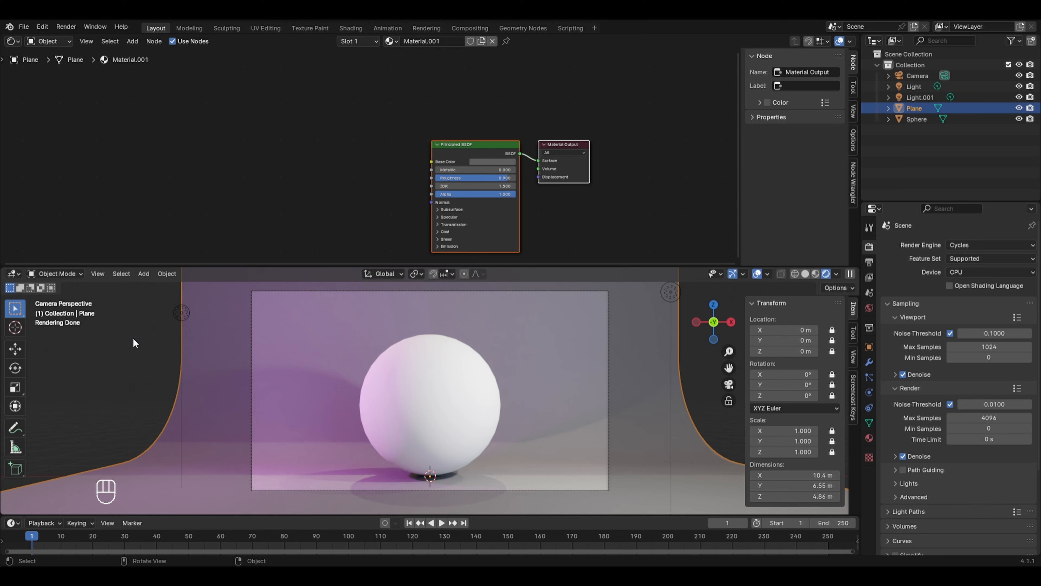
# Select the camera and raise its passepartout opacity to 1.0 so the area outside the frame is fully black
pyautogui.click(257, 300)
pyautogui.click(873, 393)
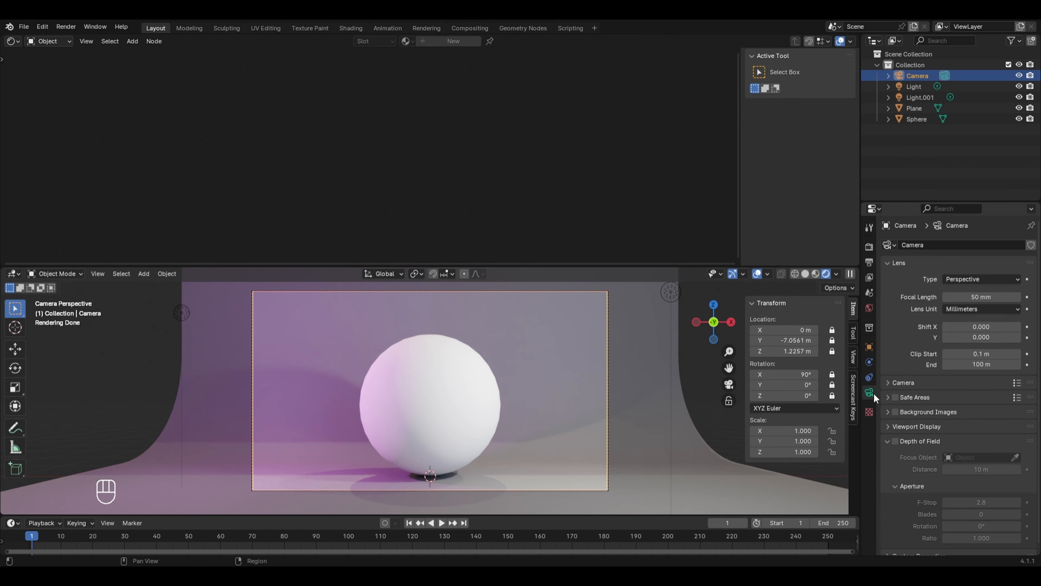
pyautogui.click(897, 425)
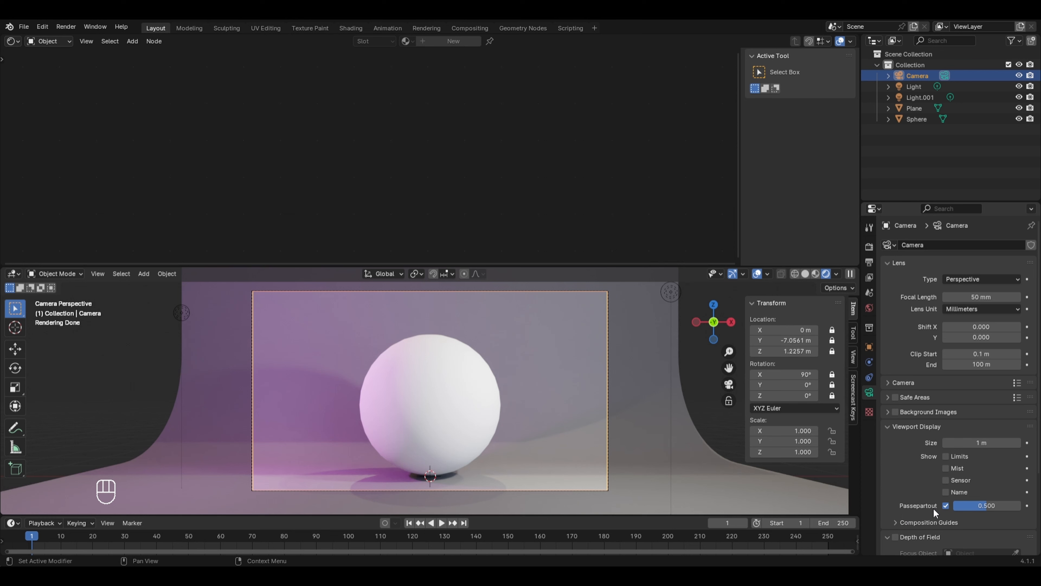
pyautogui.moveTo(981, 508); pyautogui.dragTo(1021, 507)
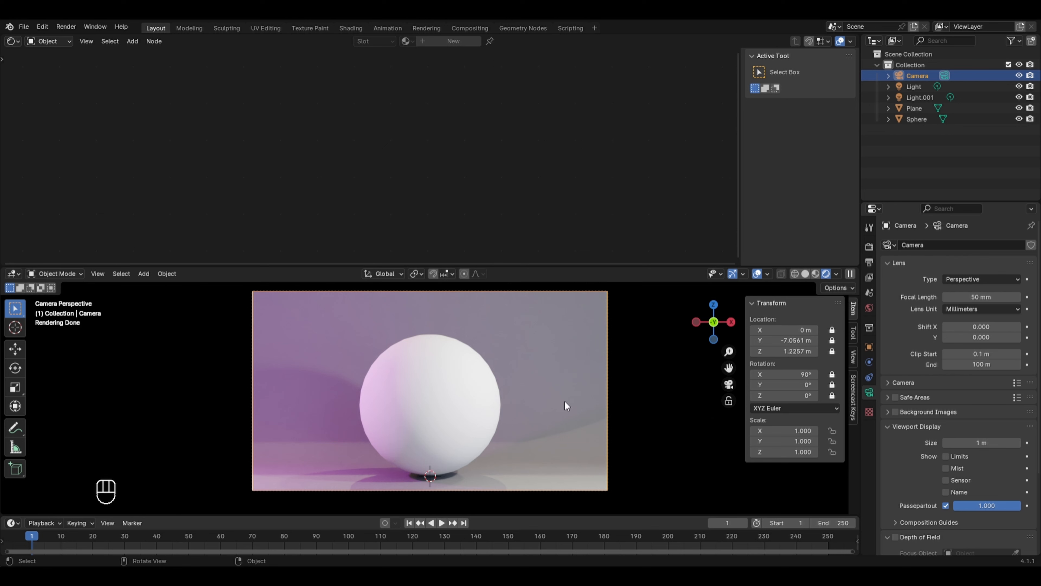
# Select the sphere, check its mesh vertices in Edit Mode, and add a Subdivision Surface modifier to it in Object Mode
pyautogui.click(464, 397)
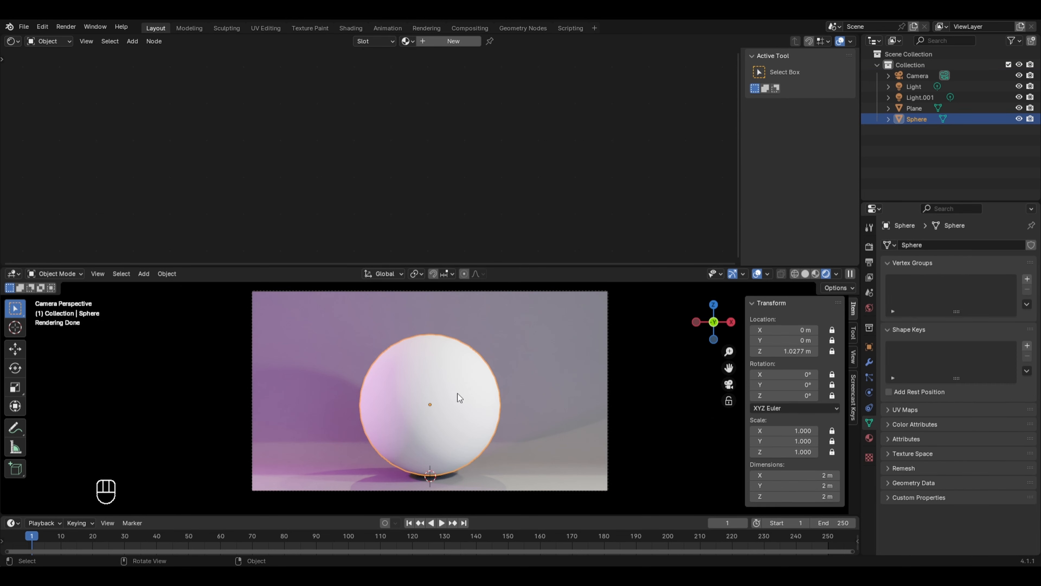
pyautogui.press('Tab')
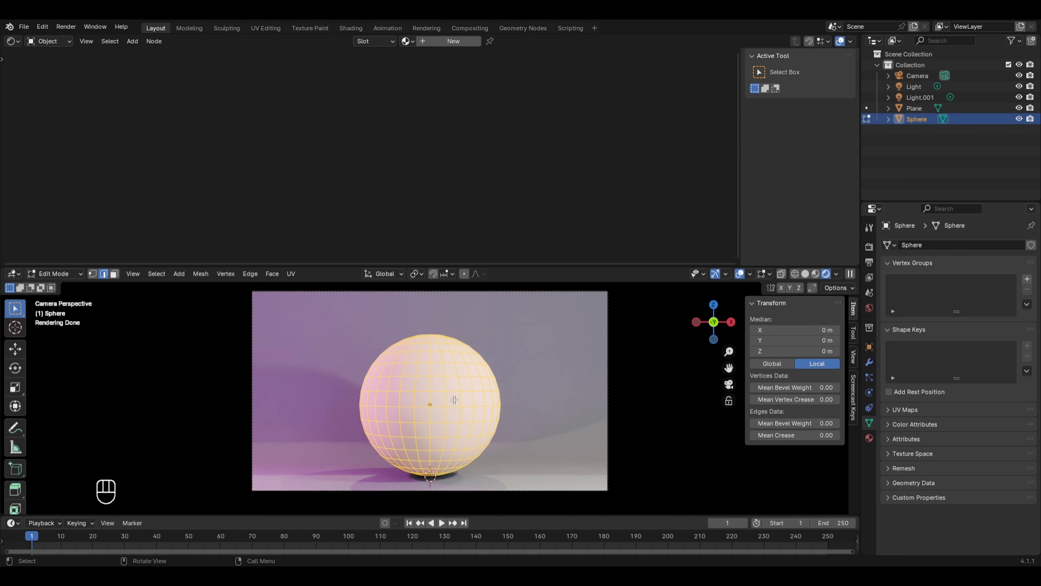
pyautogui.press('1')
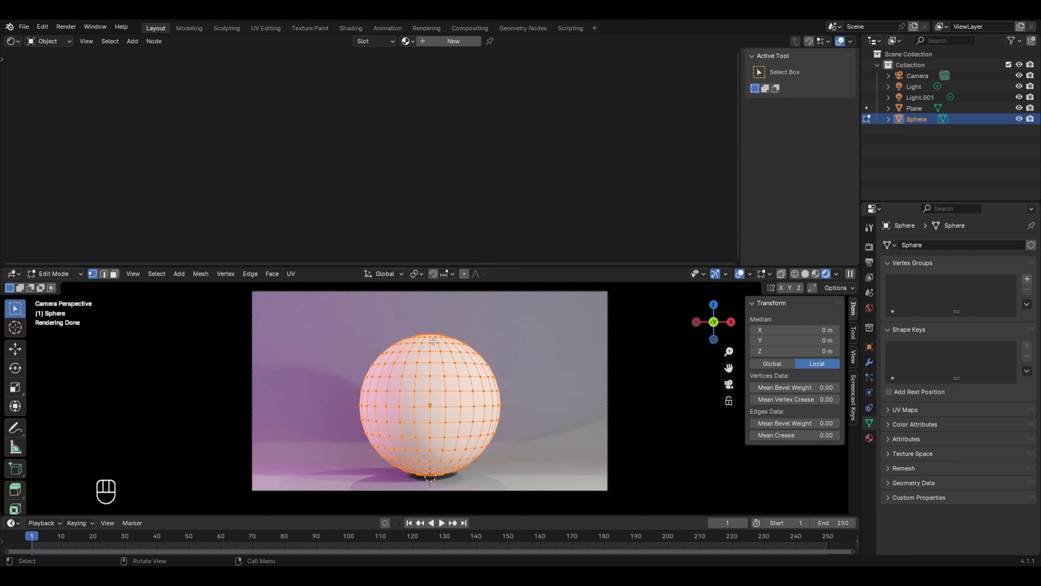
pyautogui.press('Tab')
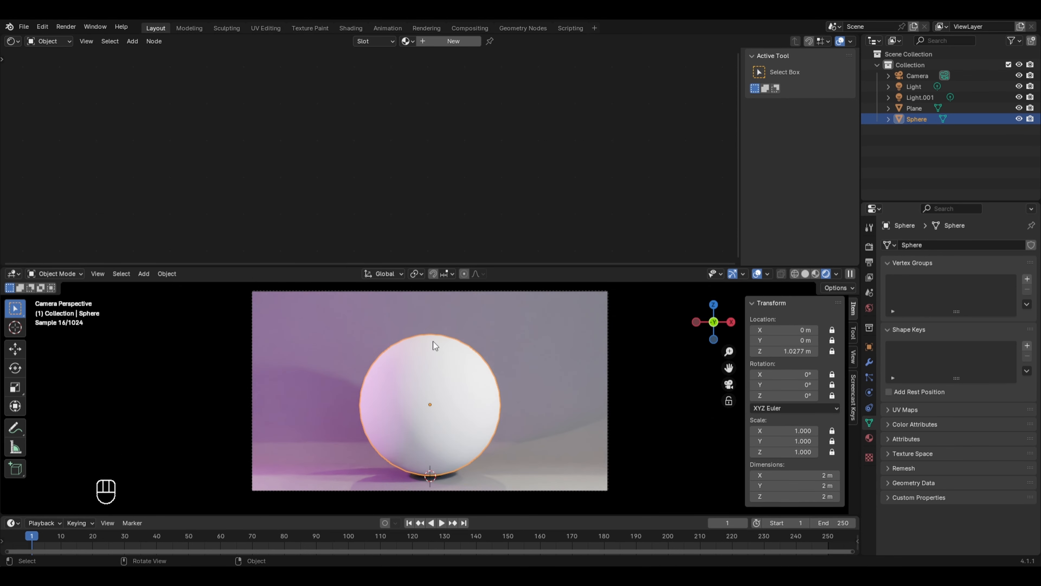
pyautogui.click(869, 361)
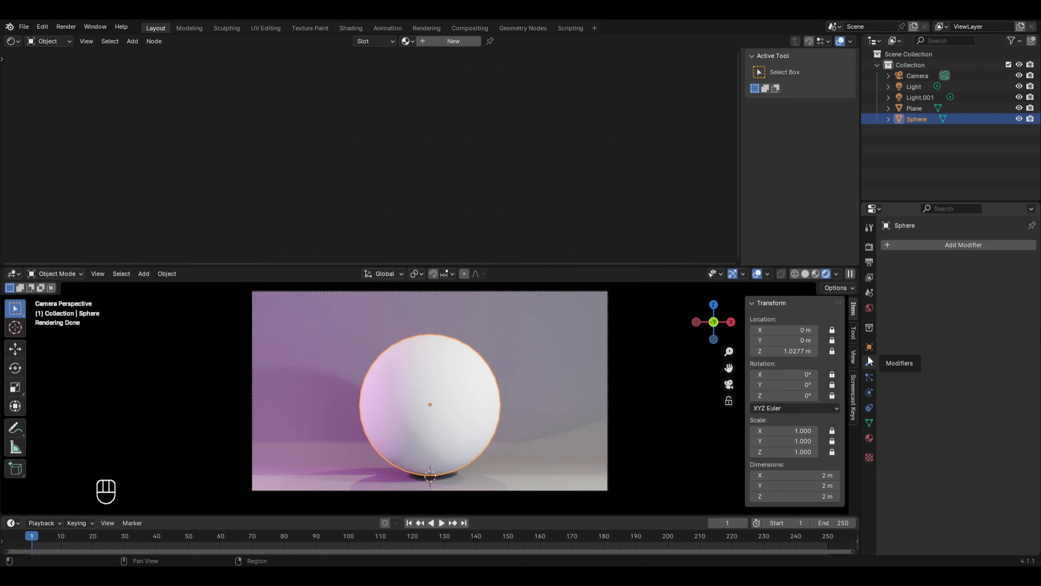
pyautogui.click(986, 245)
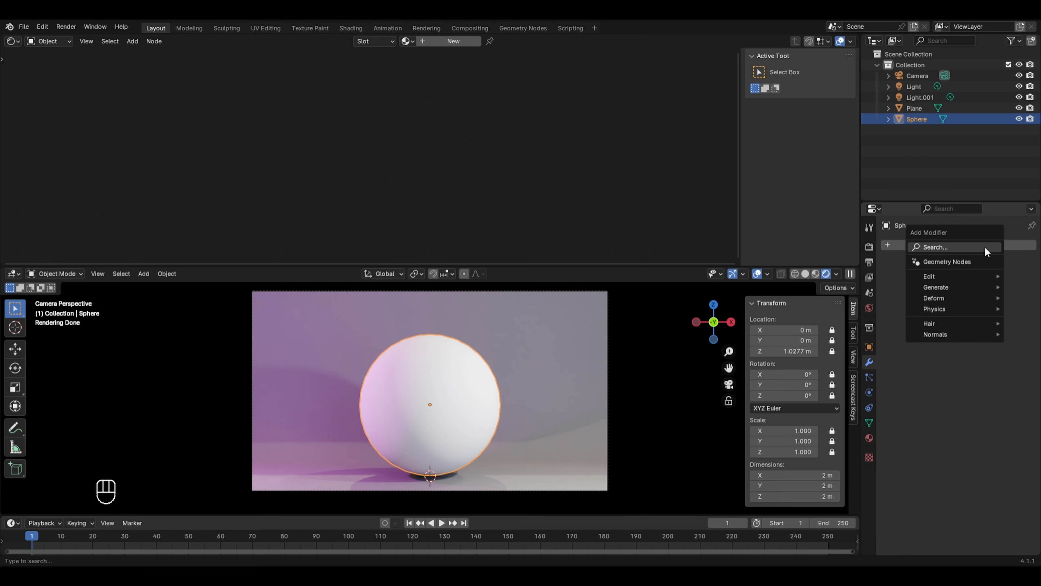
pyautogui.moveTo(948, 288)
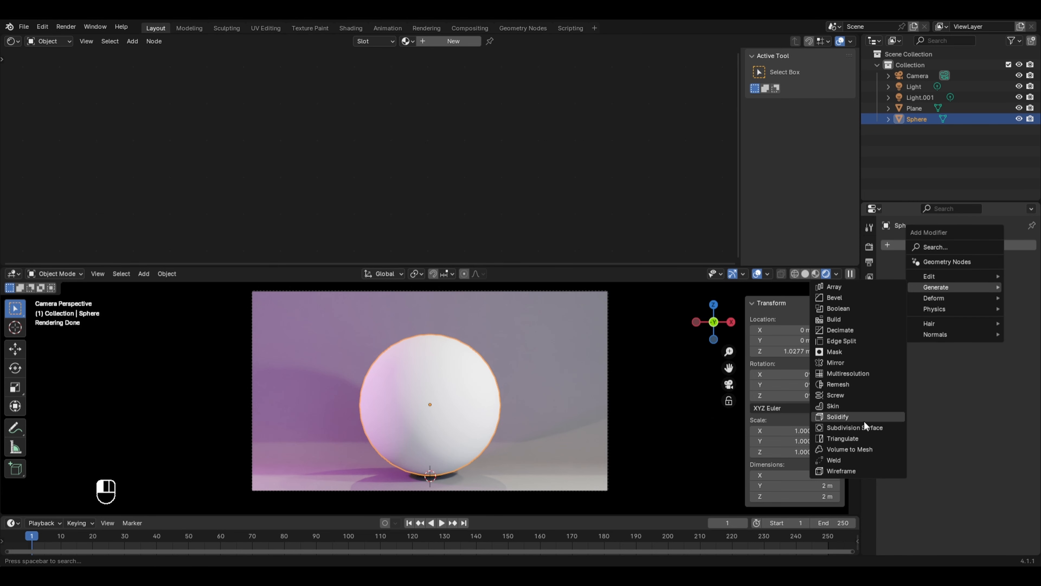
pyautogui.click(862, 429)
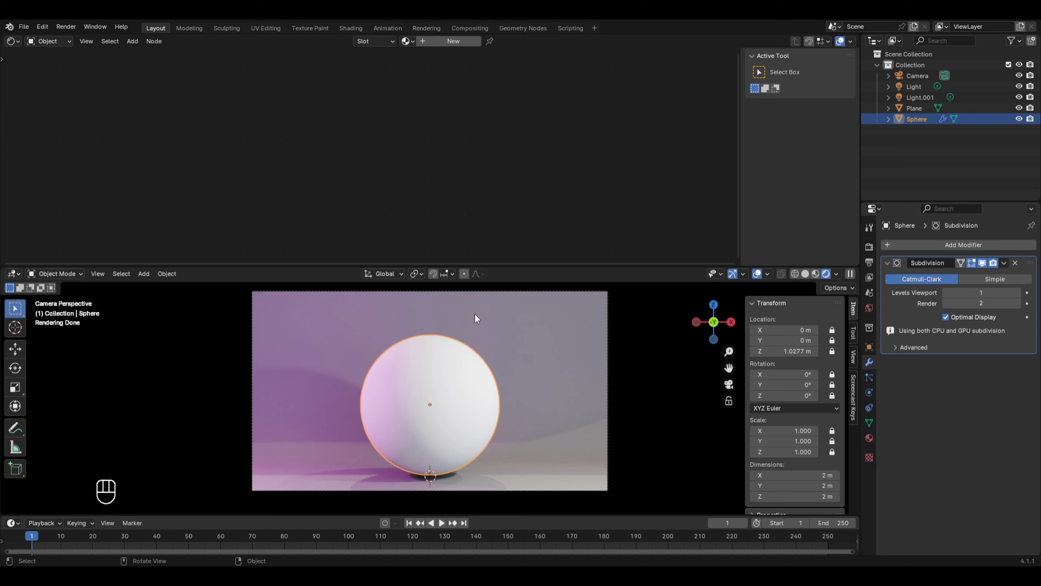
# Save the current scene as Blender's default startup file
pyautogui.click(25, 29)
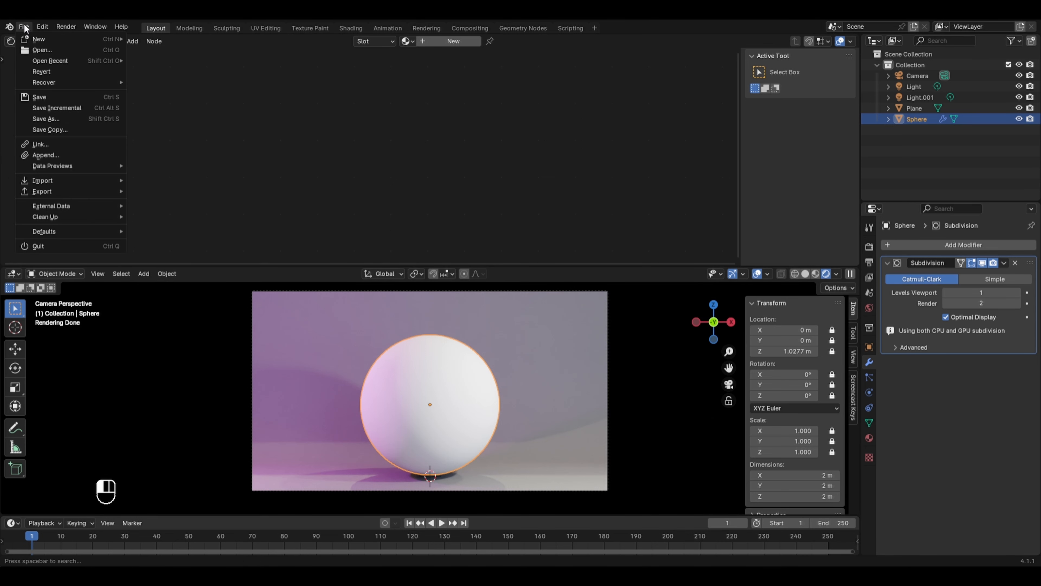
pyautogui.moveTo(54, 233)
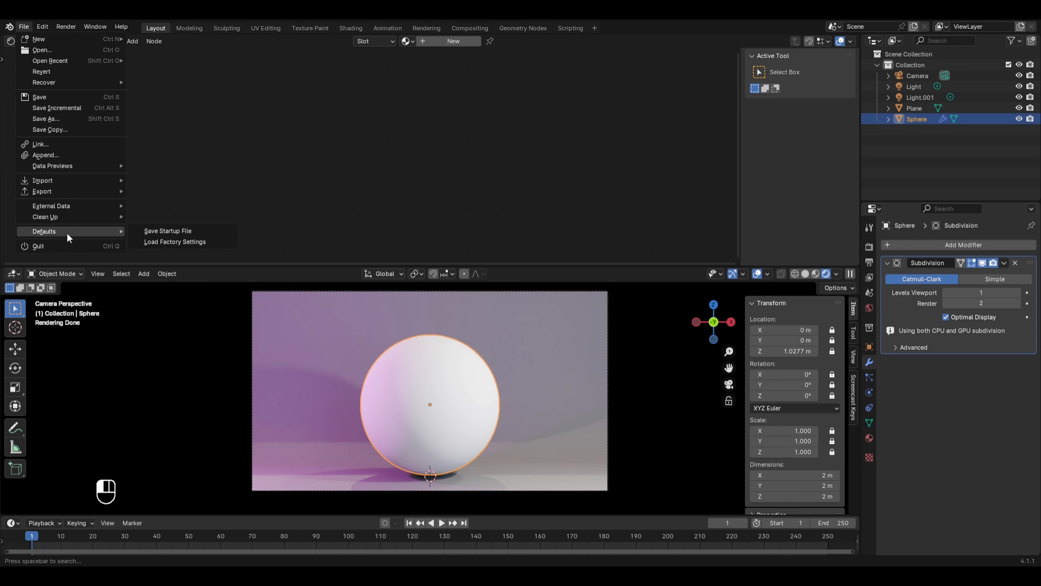
pyautogui.click(141, 235)
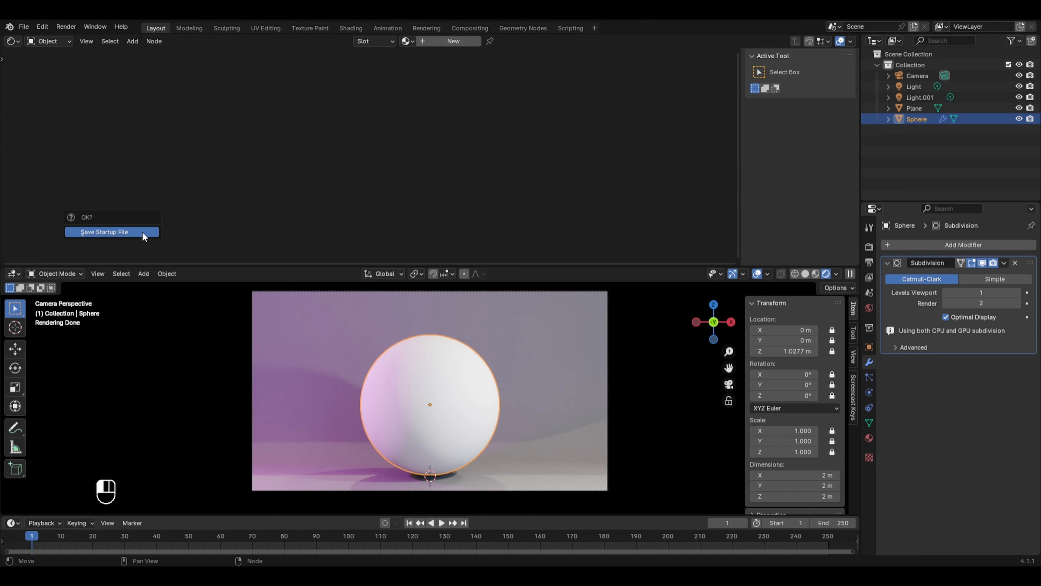
pyautogui.click(121, 232)
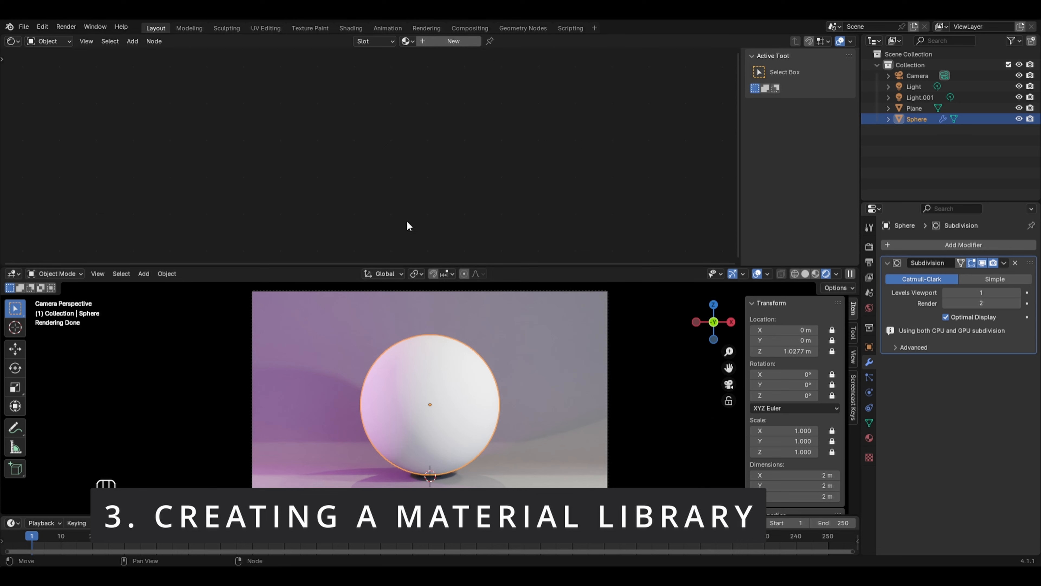
# Create a new material for the sphere and set its Metallic value to 1.0
pyautogui.click(448, 41)
pyautogui.keyDown('shift'); pyautogui.moveTo(427, 123); pyautogui.dragTo(302, 105, button='middle'); pyautogui.keyUp('shift')
pyautogui.scroll(2, 302, 105)
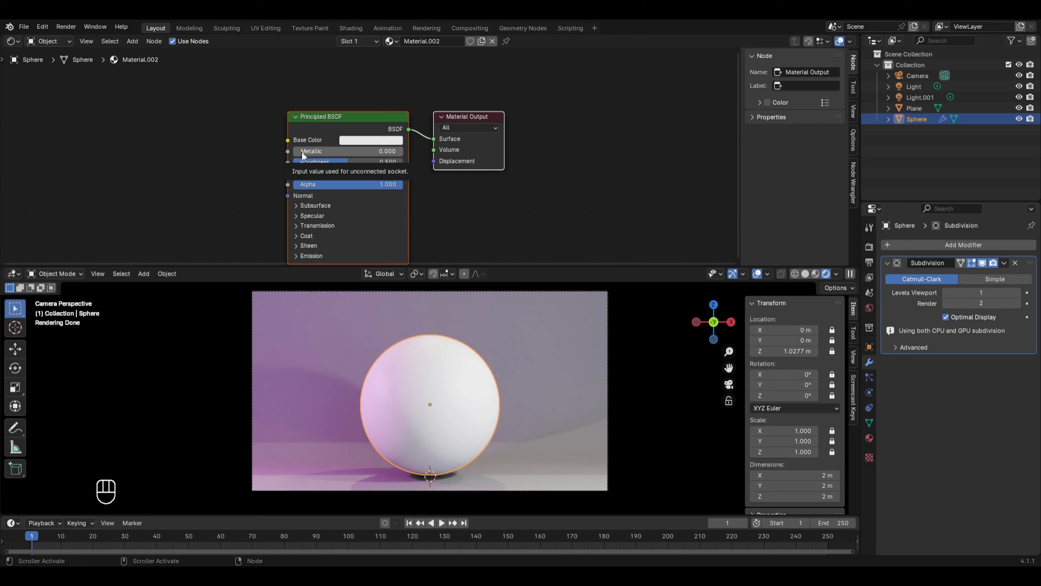
pyautogui.moveTo(302, 152); pyautogui.dragTo(411, 153)
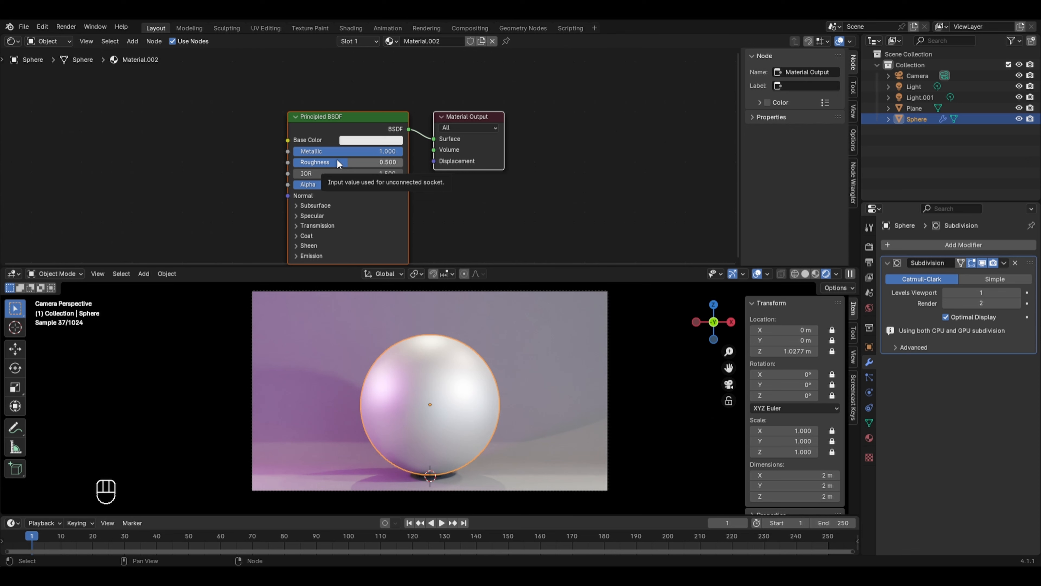
# Try Roughness values of 0, 1 and 0.35 on the sphere's metallic material and compare the reflections
pyautogui.moveTo(337, 160); pyautogui.dragTo(281, 161)
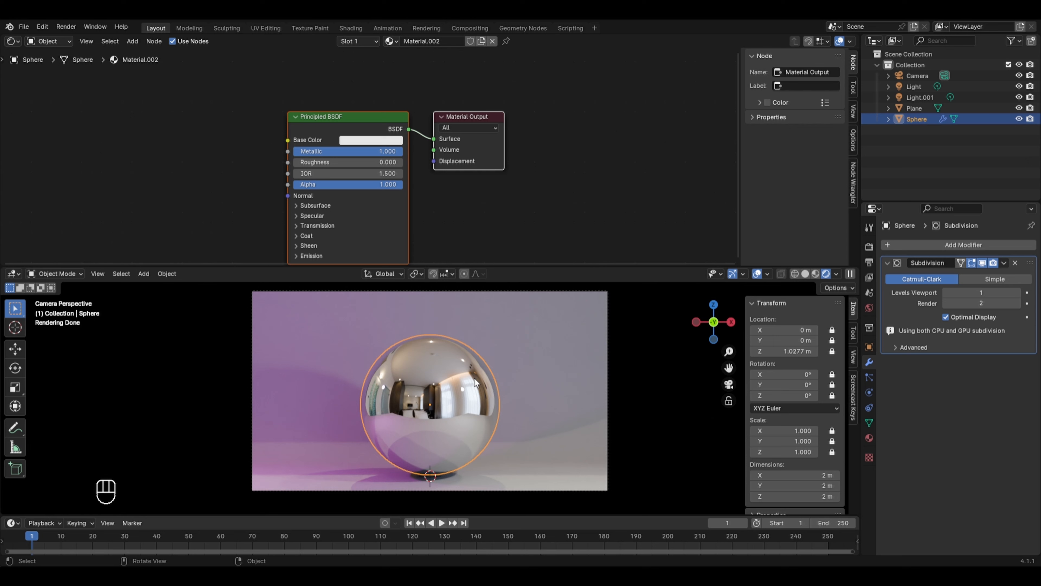
pyautogui.moveTo(348, 162); pyautogui.dragTo(403, 162)
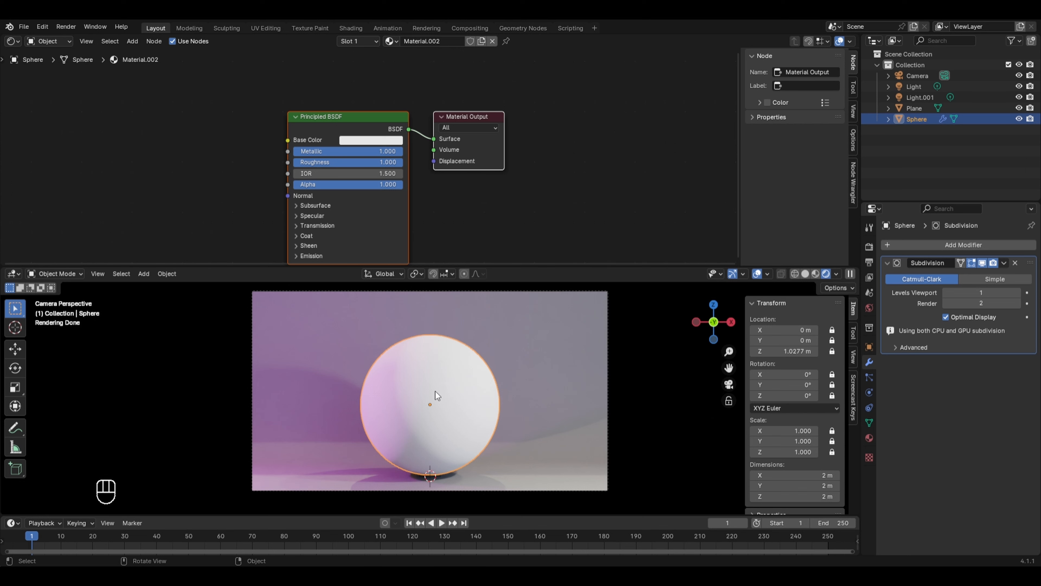
pyautogui.click(363, 162)
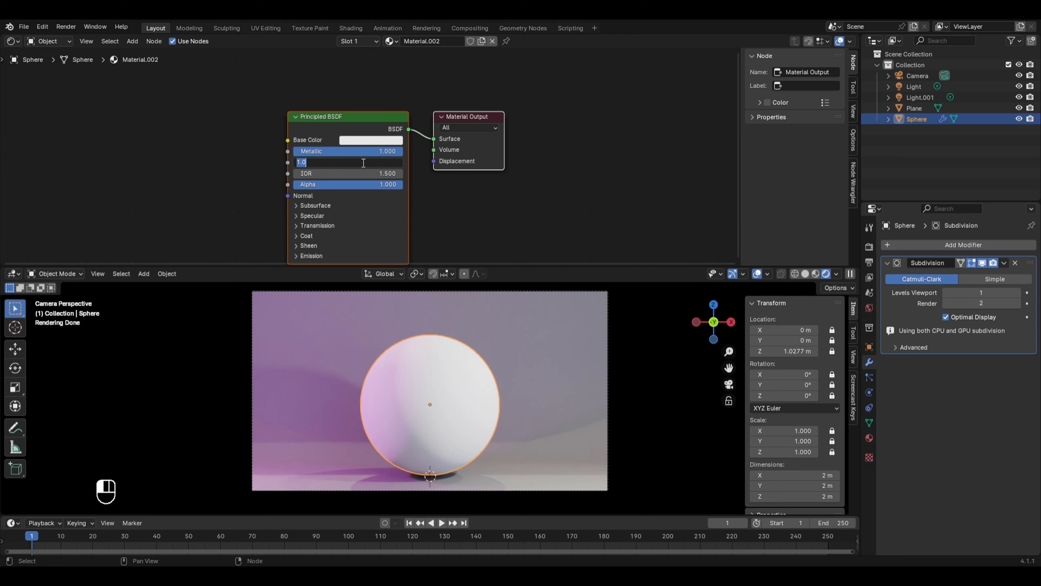
pyautogui.write('0.35')
pyautogui.press('Return')
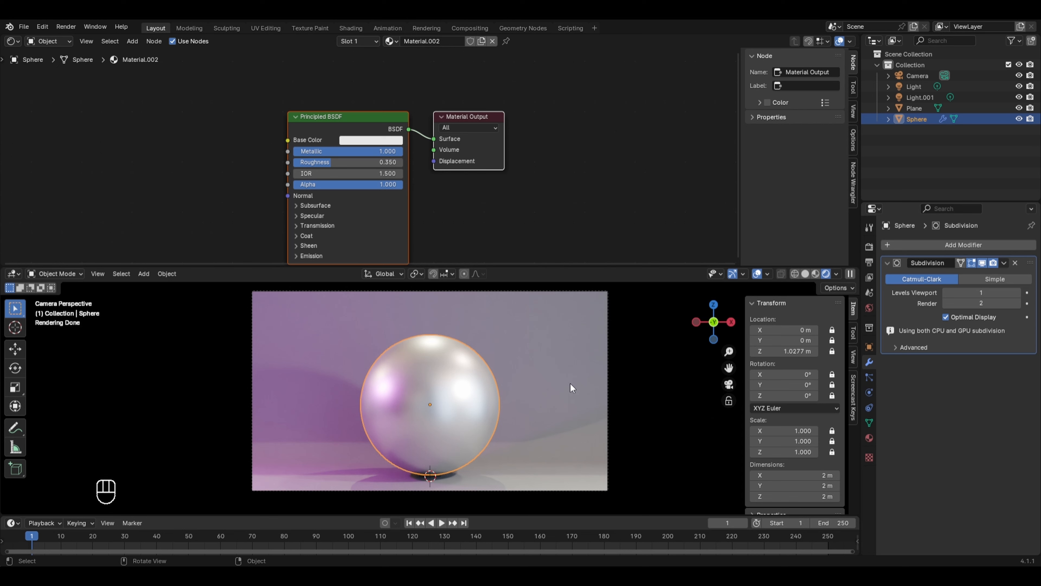
pyautogui.scroll(-2, 496, 368)
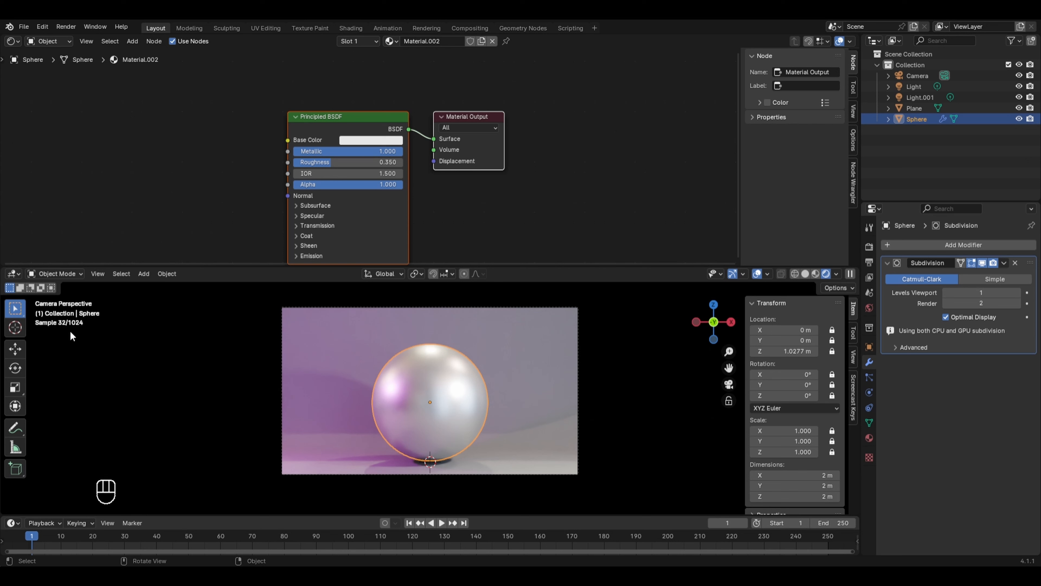
pyautogui.scroll(1, 66, 334)
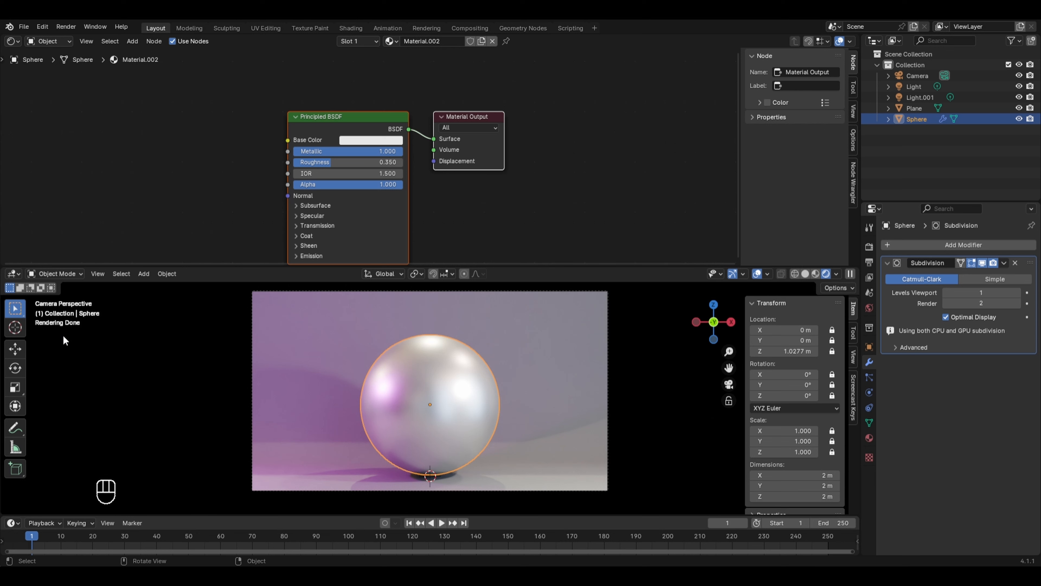
pyautogui.click(869, 247)
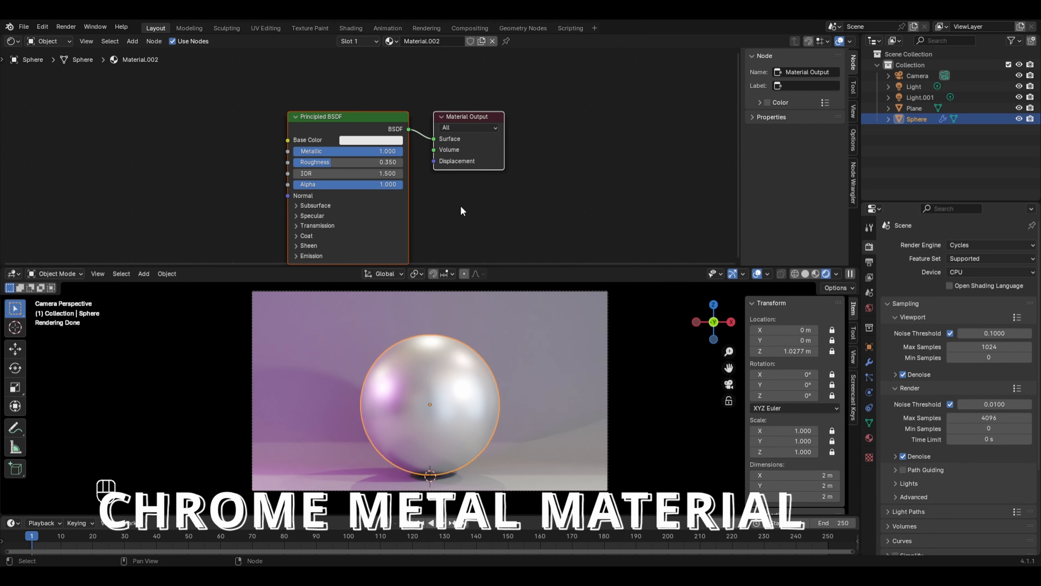
# Rename the sphere's material to Chrome and set its Roughness to 0.05
pyautogui.click(430, 40)
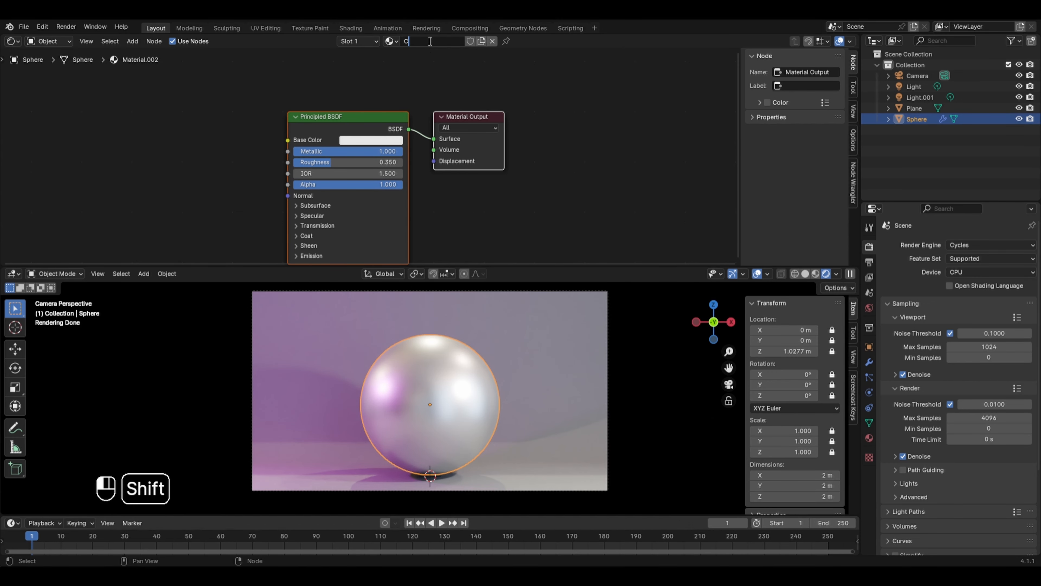
pyautogui.write('Chrome')
pyautogui.press('Return')
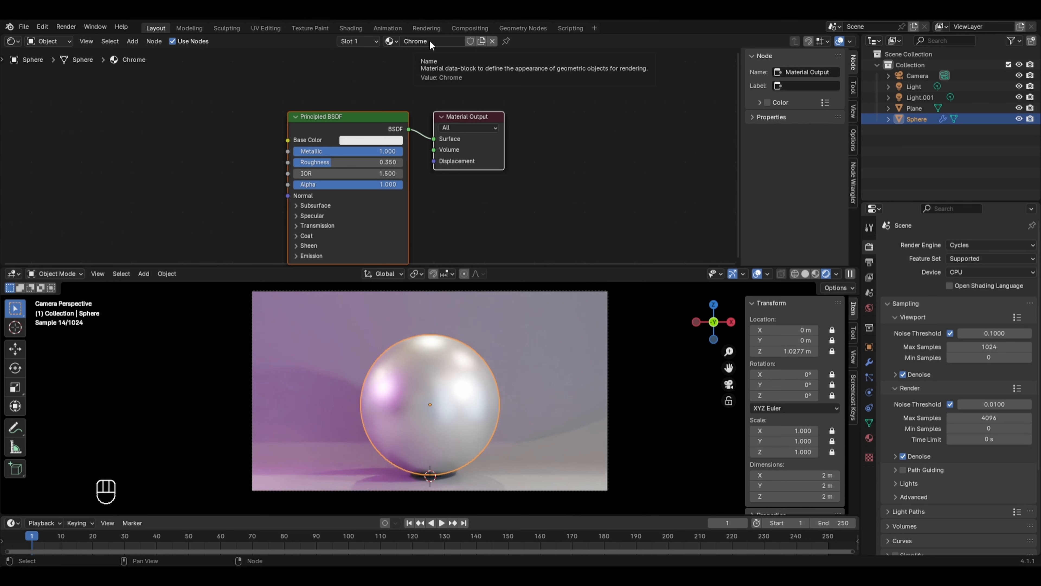
pyautogui.doubleClick(368, 161)
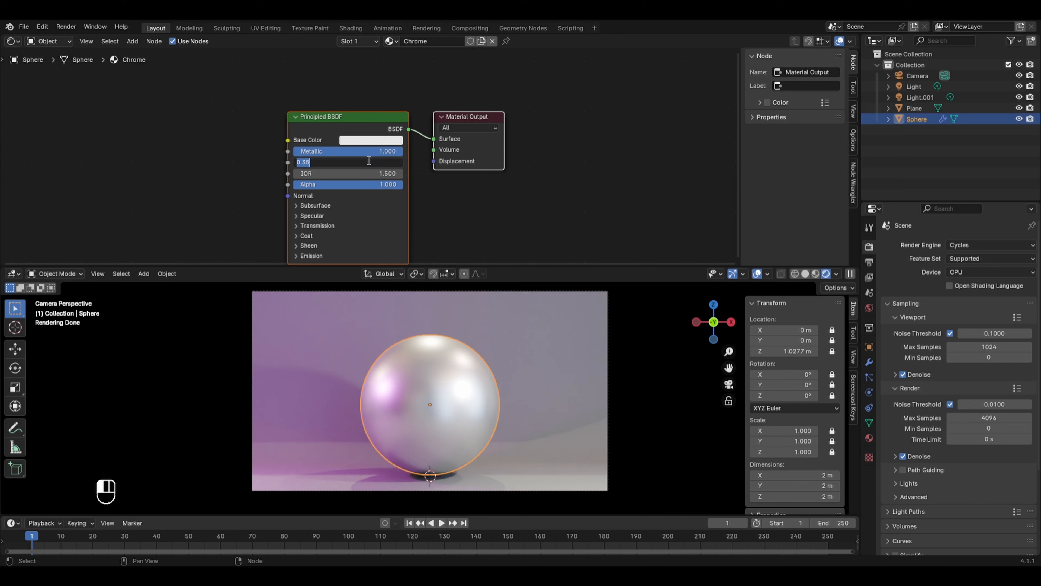
pyautogui.write('.05')
pyautogui.press('Return')
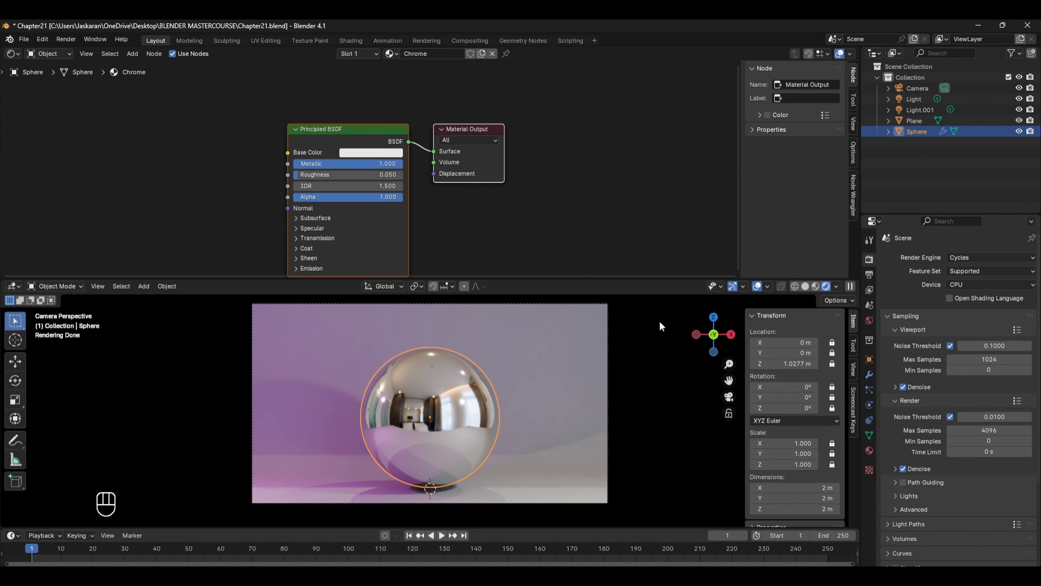
# Create a Materials folder and set it as the path of the User Library asset library in the preferences
pyautogui.click(42, 42)
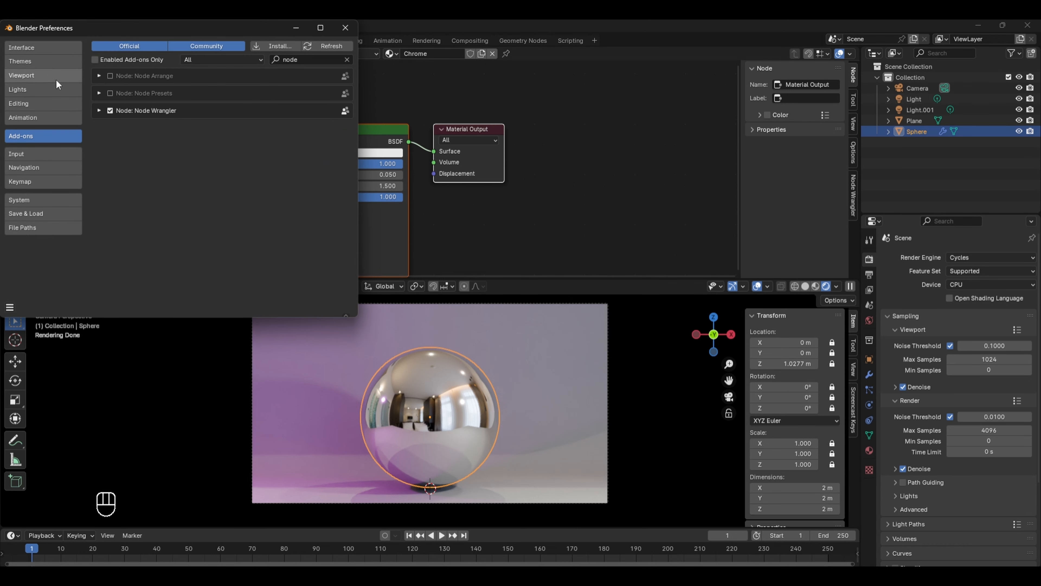
pyautogui.click(45, 228)
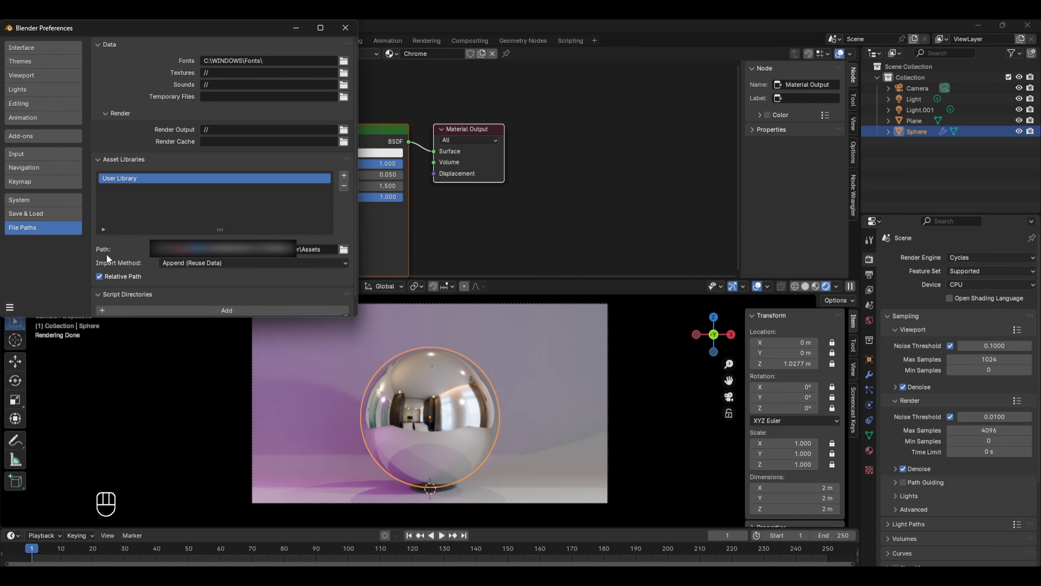
pyautogui.click(344, 250)
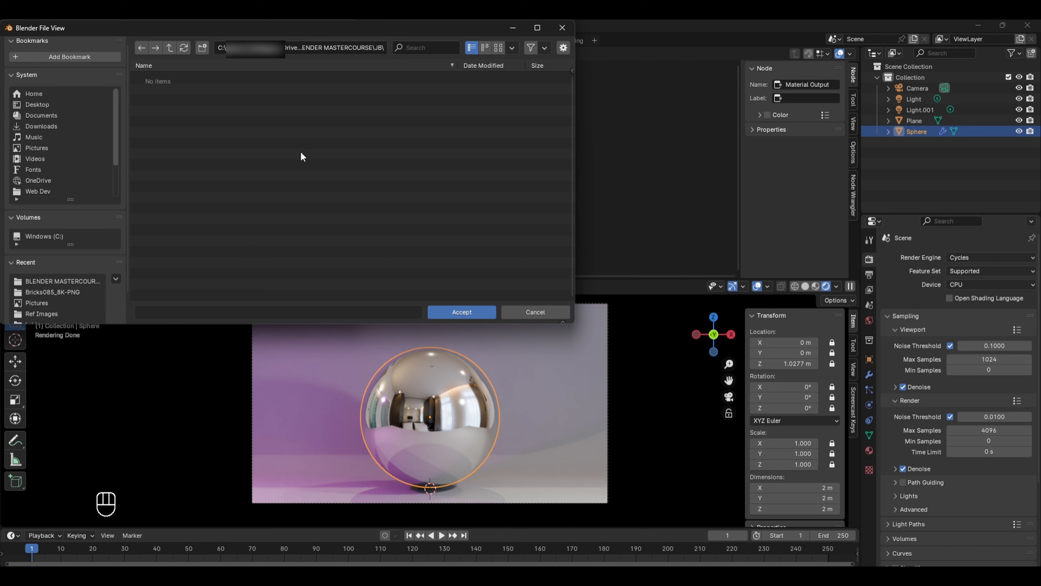
pyautogui.click(207, 52)
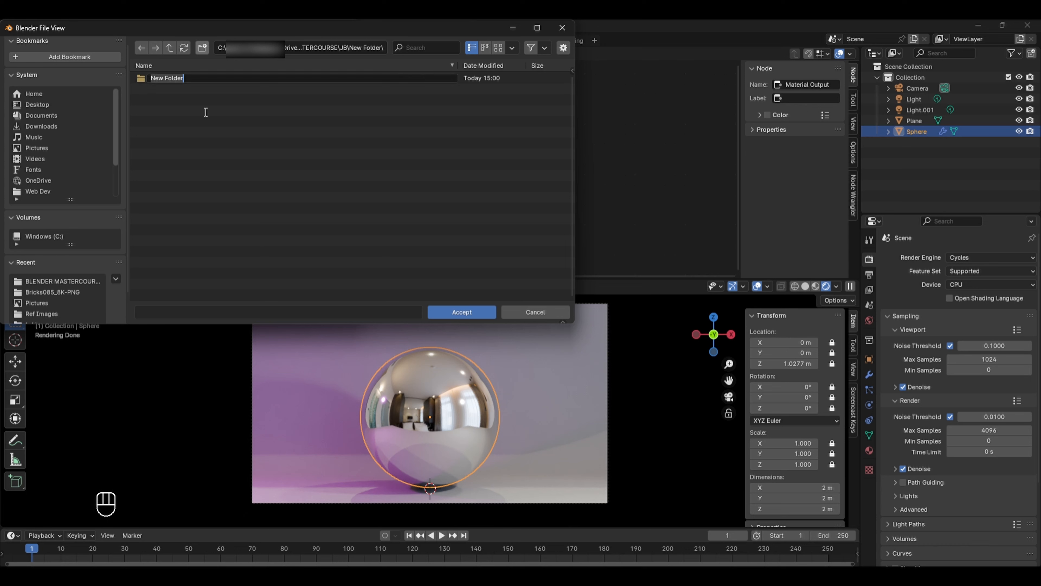
pyautogui.write('Materials')
pyautogui.press('Return')
pyautogui.click(439, 311)
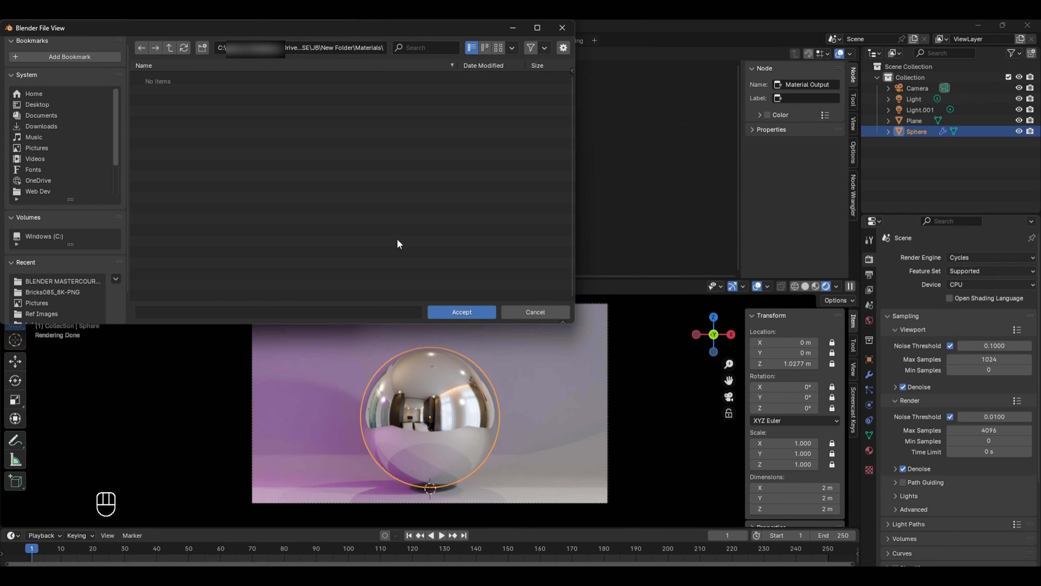
pyautogui.click(473, 310)
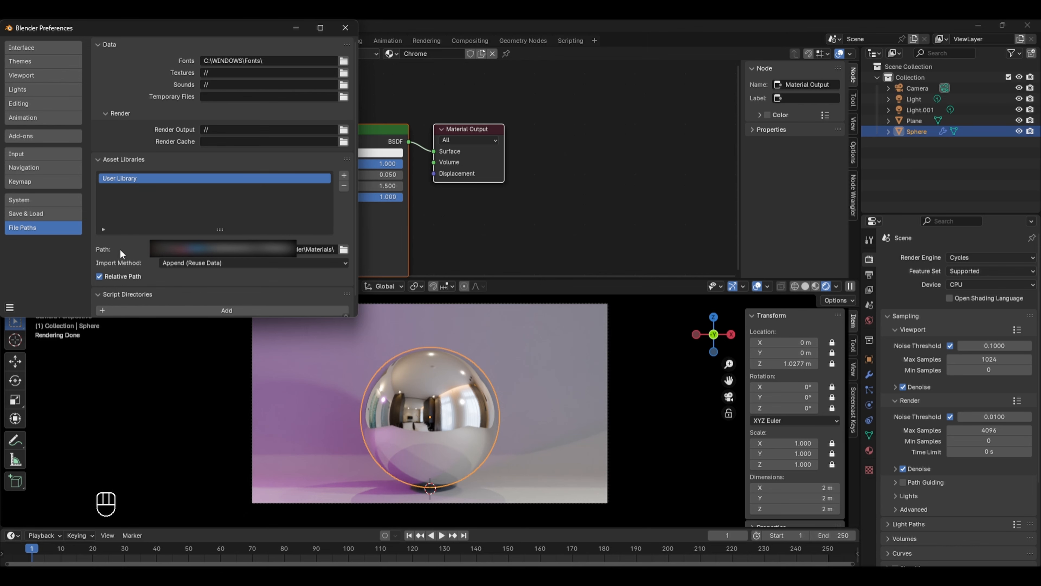
pyautogui.click(345, 27)
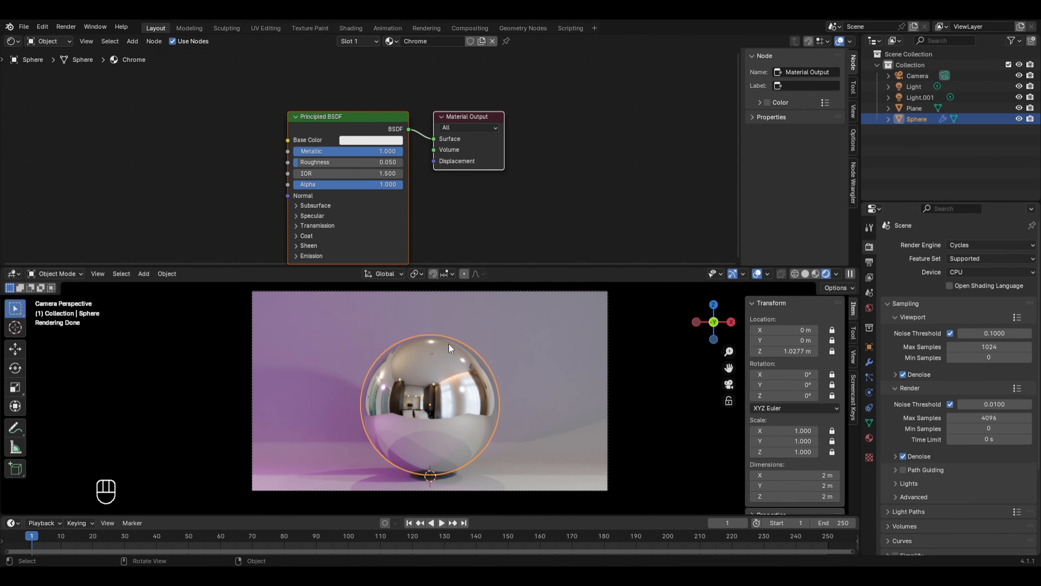
# Save the project file as Mat1 inside the Materials folder
pyautogui.click(23, 26)
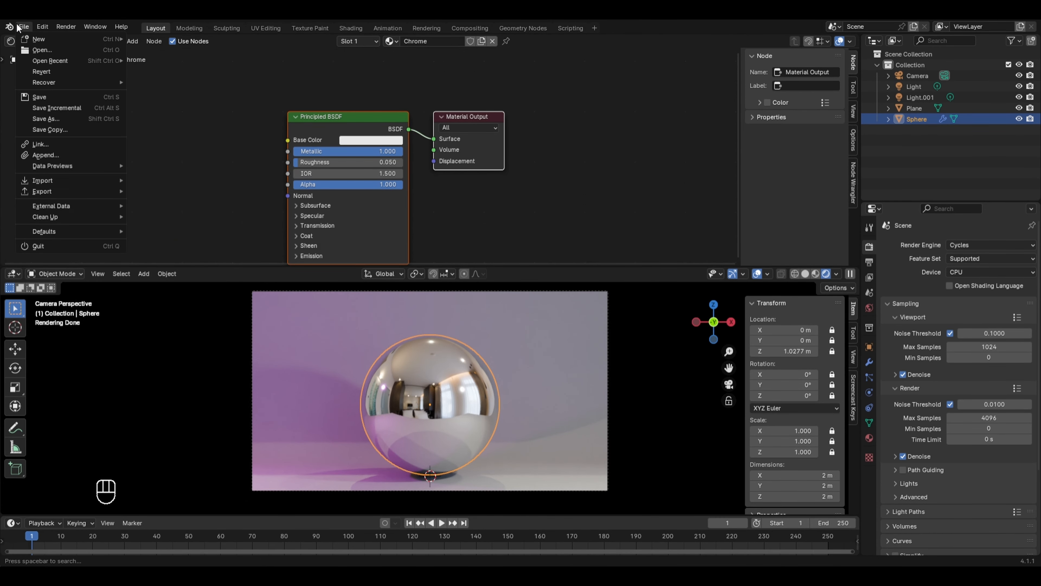
pyautogui.click(46, 119)
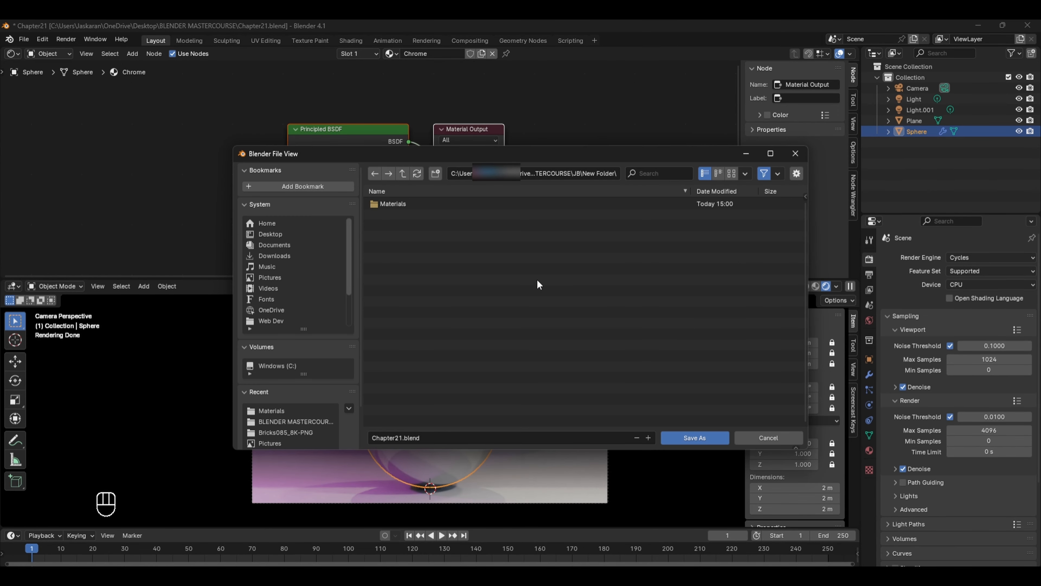
pyautogui.doubleClick(414, 201)
pyautogui.click(431, 440)
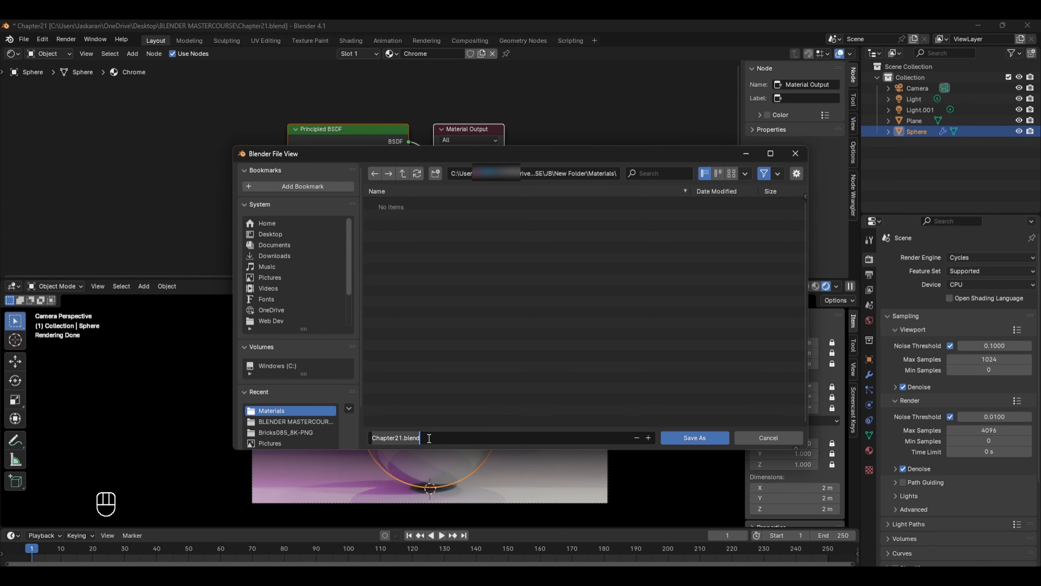
pyautogui.write('Mat1')
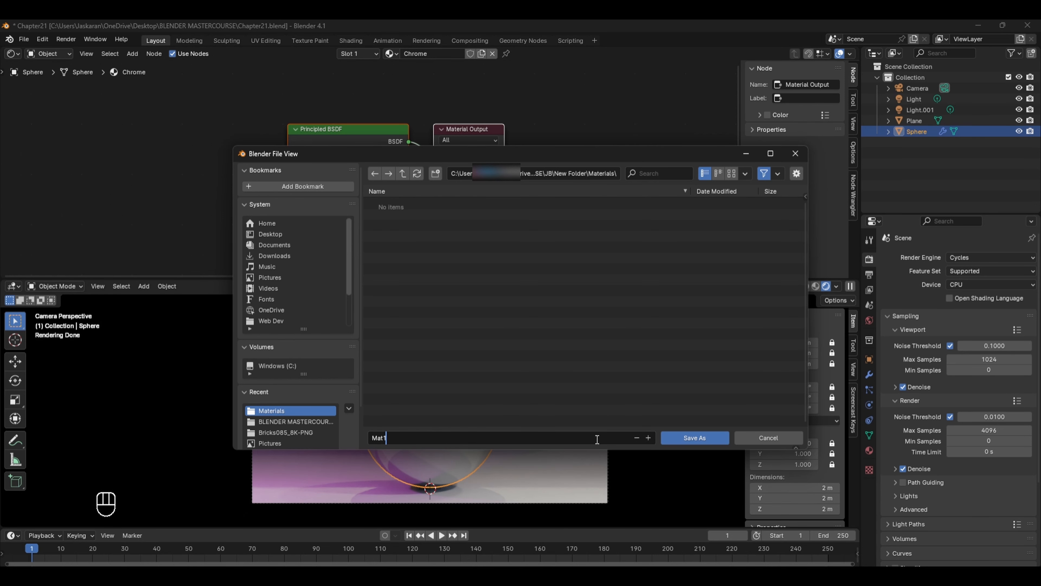
pyautogui.click(693, 439)
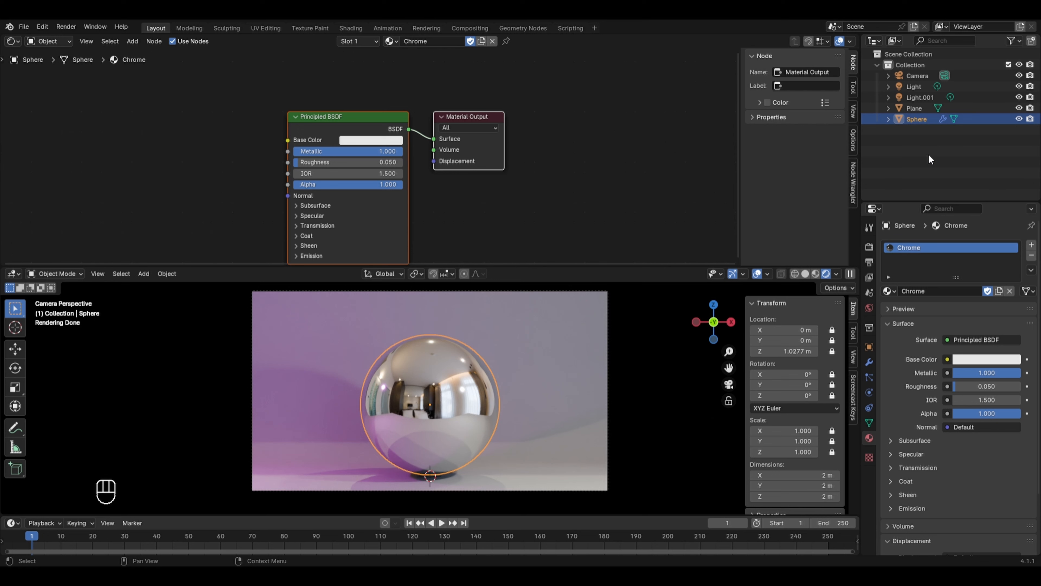
# Expand the Sphere's data in the Outliner and mark its Chrome material as an asset
pyautogui.click(889, 119)
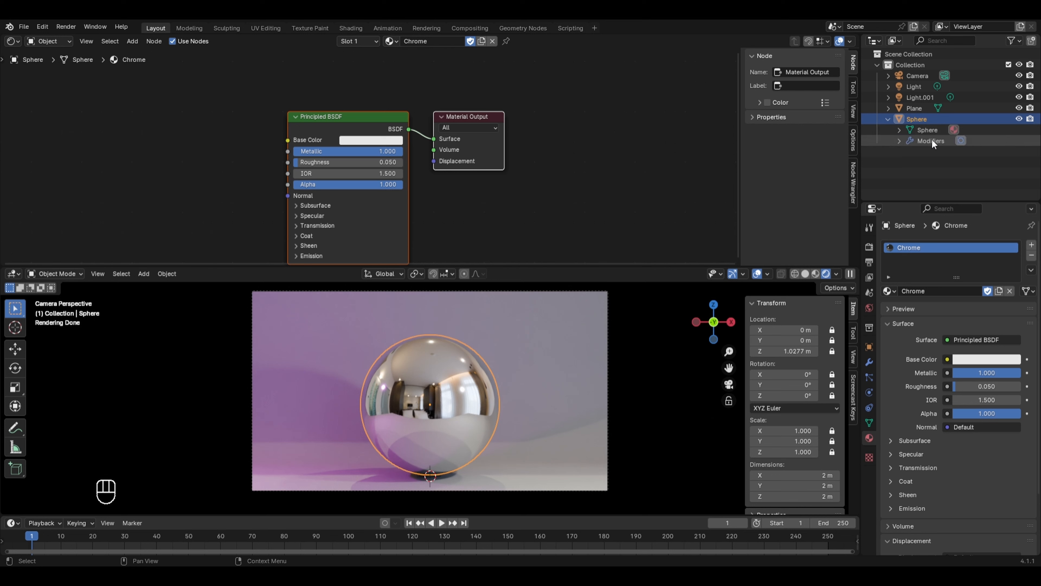
pyautogui.click(931, 130)
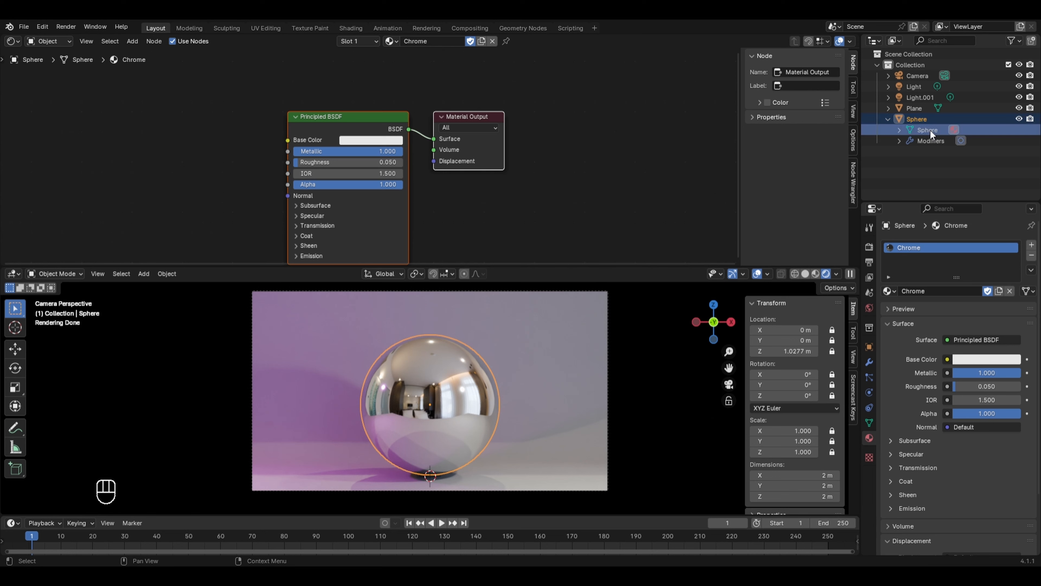
pyautogui.click(901, 130)
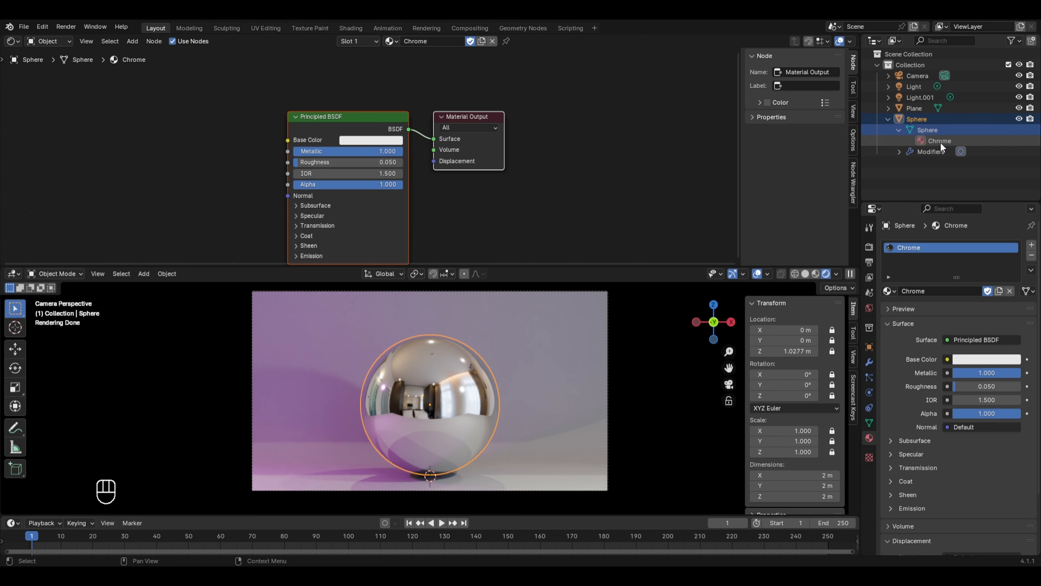
pyautogui.click(941, 141)
pyautogui.rightClick(939, 142)
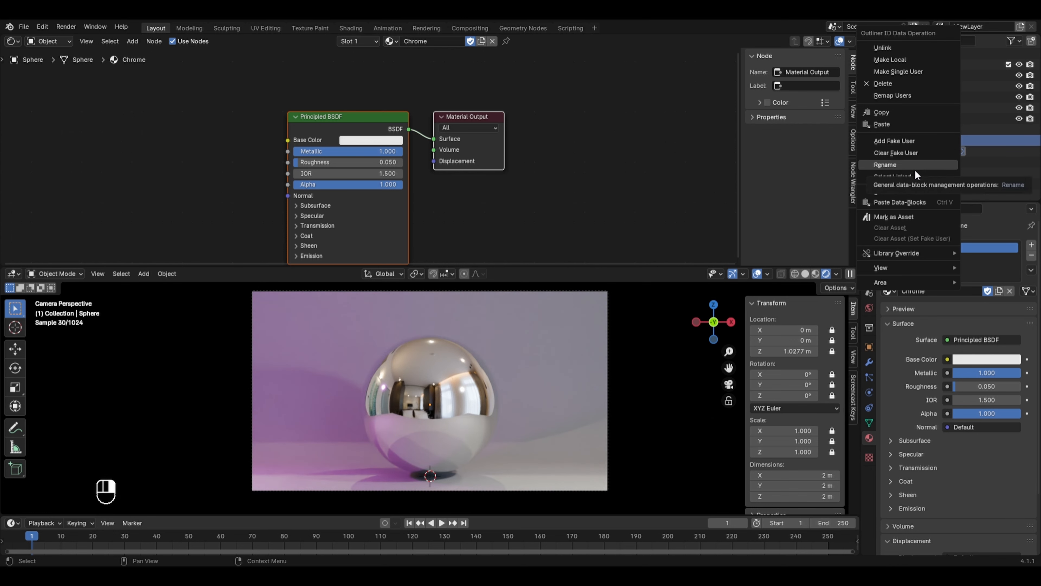
pyautogui.click(918, 215)
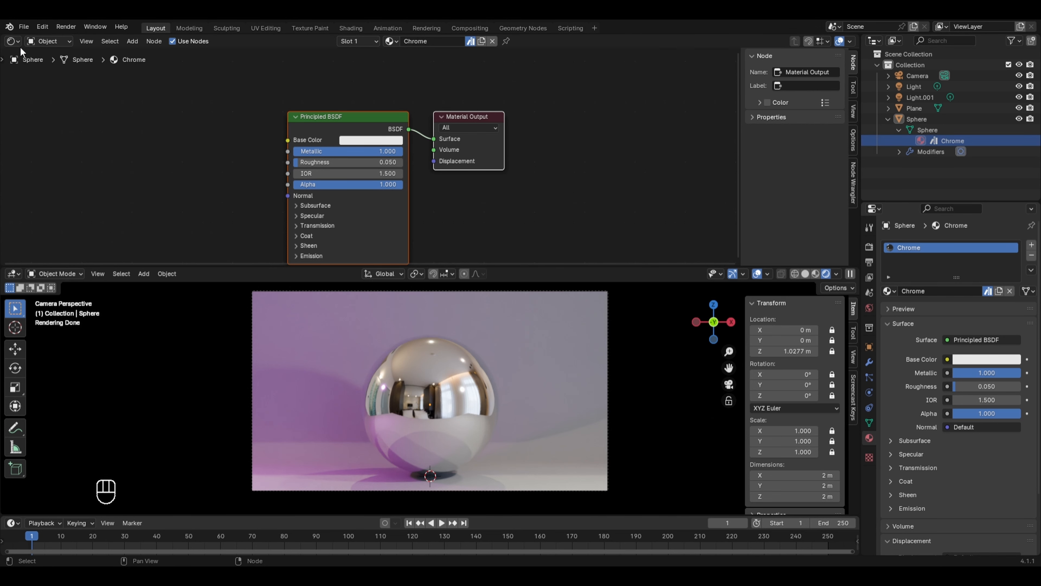
# Switch the Shader Editor area to the Asset Browser and select the Chrome material asset
pyautogui.click(13, 41)
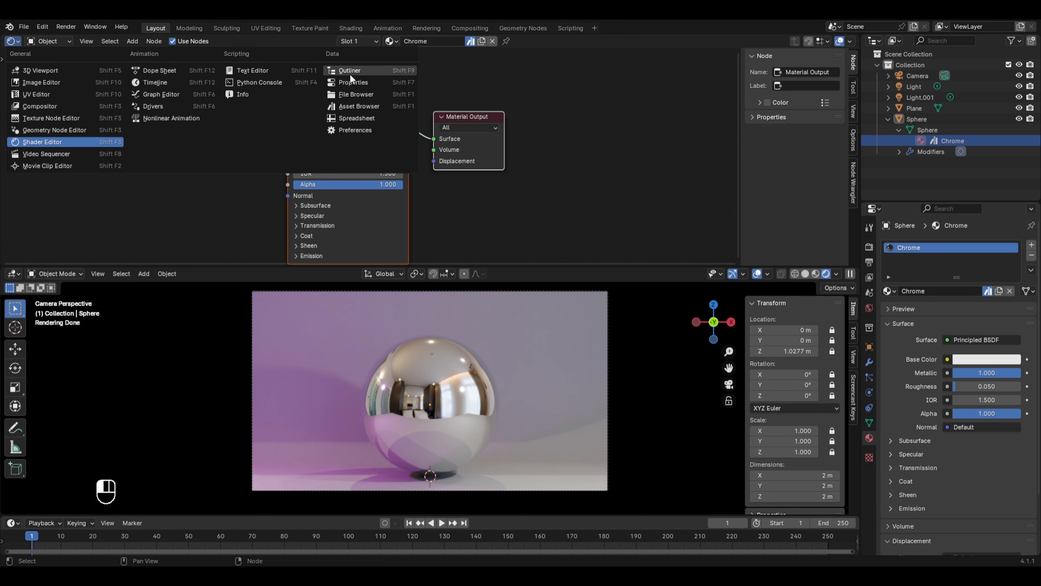
pyautogui.click(356, 105)
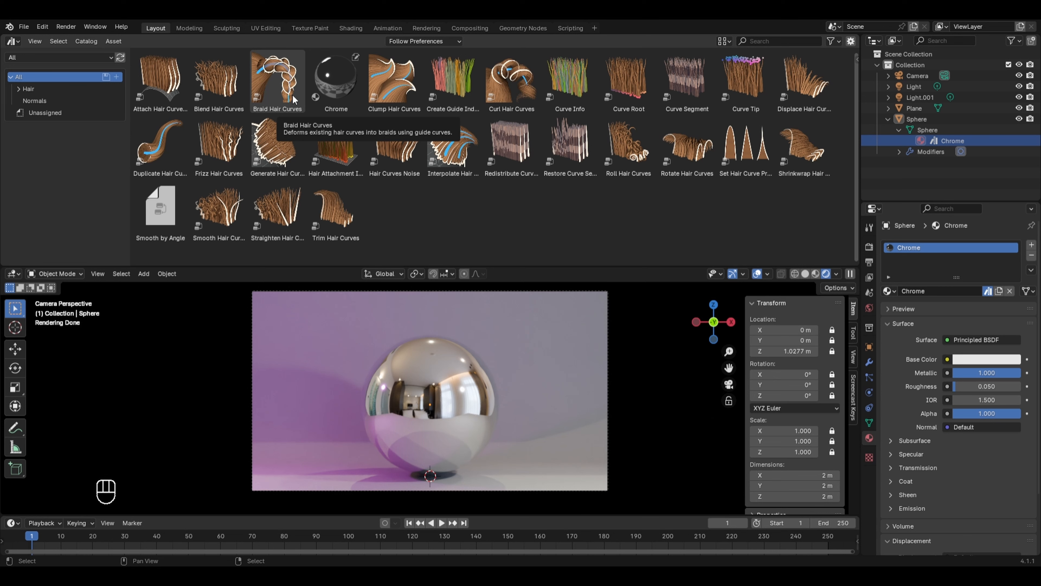
pyautogui.click(339, 77)
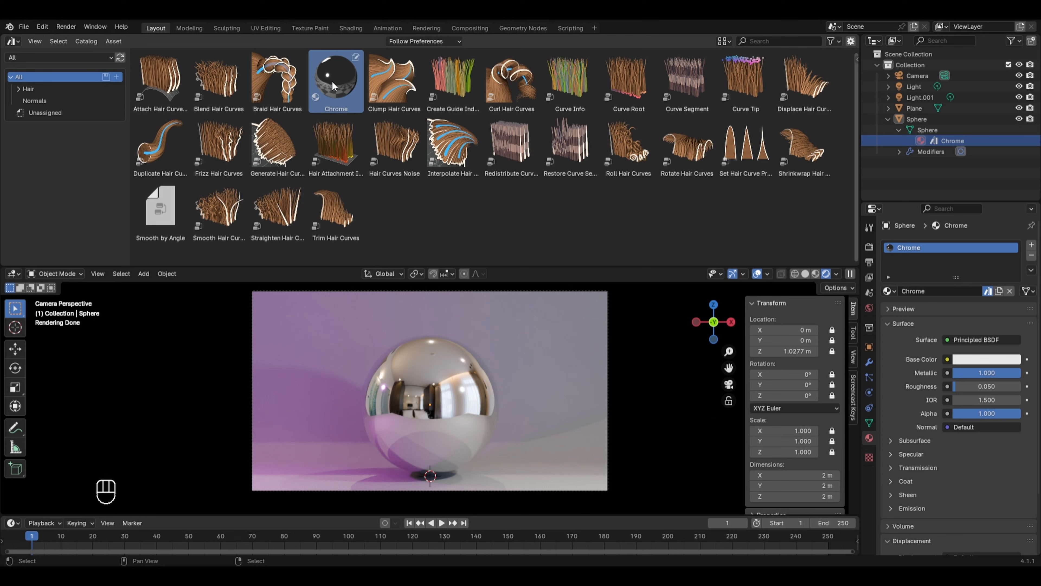
# Try the Chrome asset on the sphere and on the backdrop plane, and undo its assignment to the plane
pyautogui.moveTo(332, 80); pyautogui.dragTo(460, 387)
pyautogui.moveTo(343, 91); pyautogui.dragTo(319, 341)
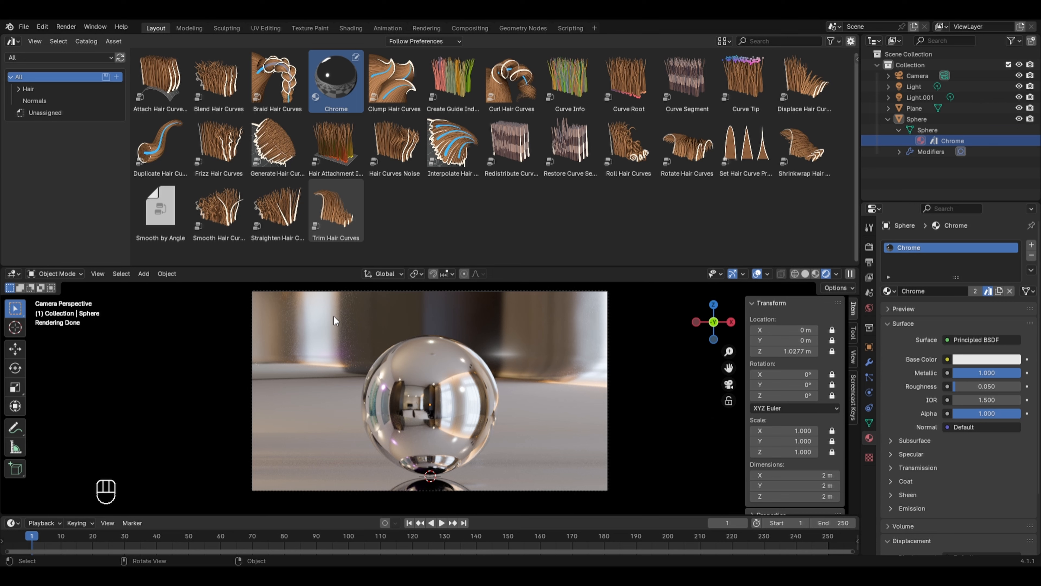
pyautogui.hotkey('ctrl', 'z')
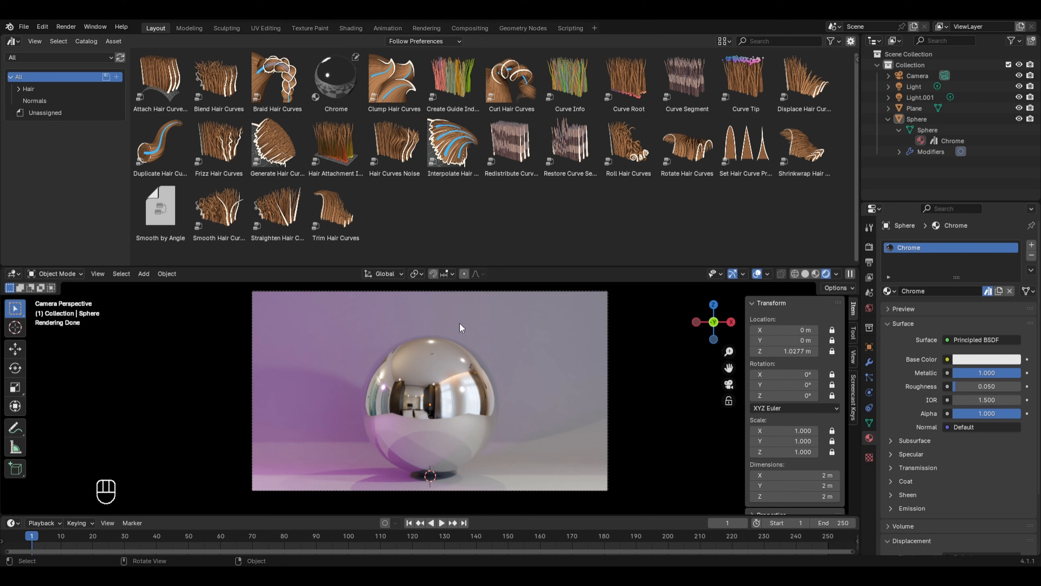
# Limit the Asset Browser to the User Library to check the Chrome asset, and return the area to the Shader Editor
pyautogui.click(89, 55)
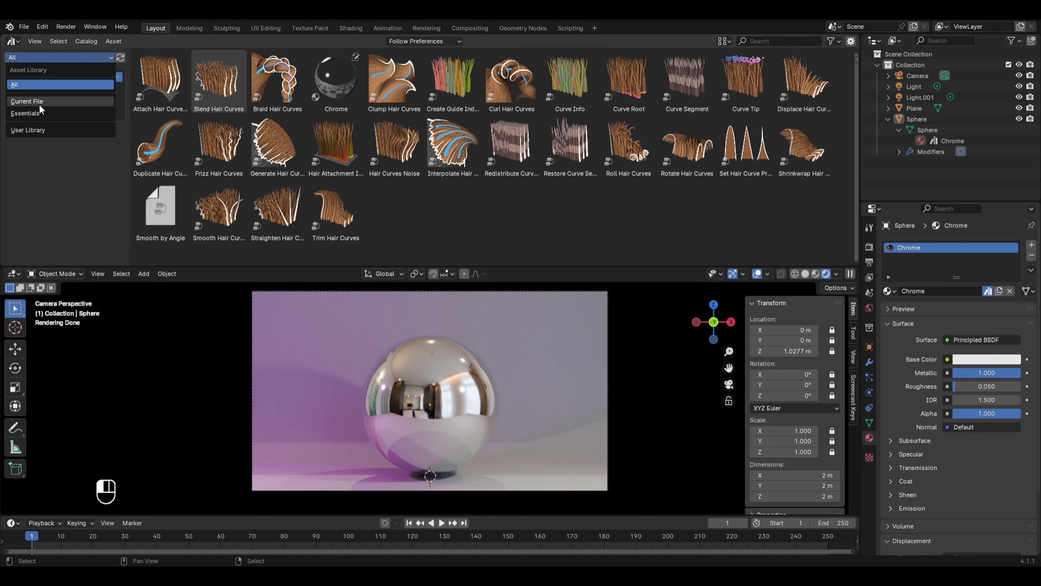
pyautogui.click(35, 128)
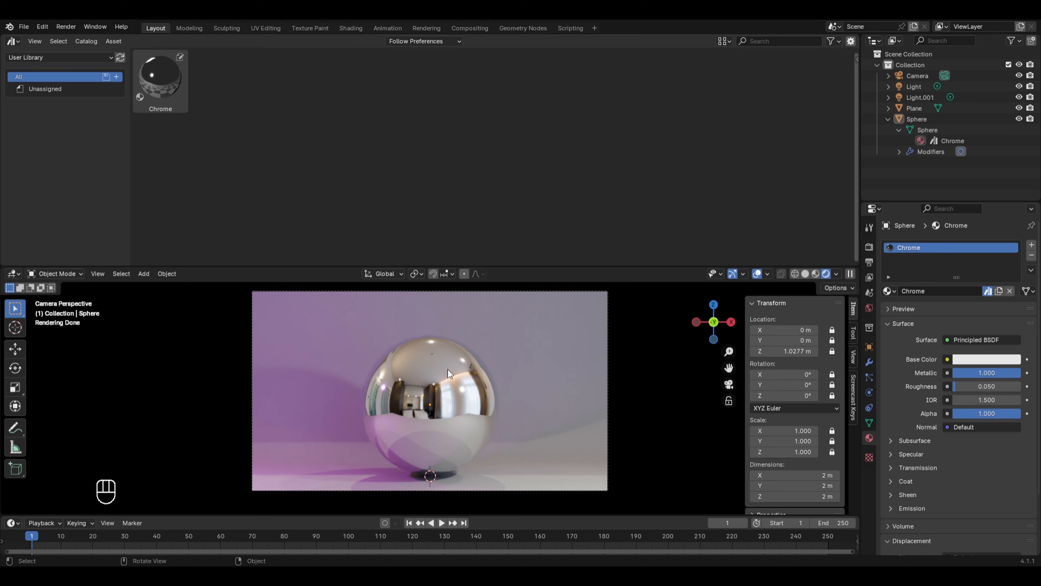
pyautogui.click(473, 179)
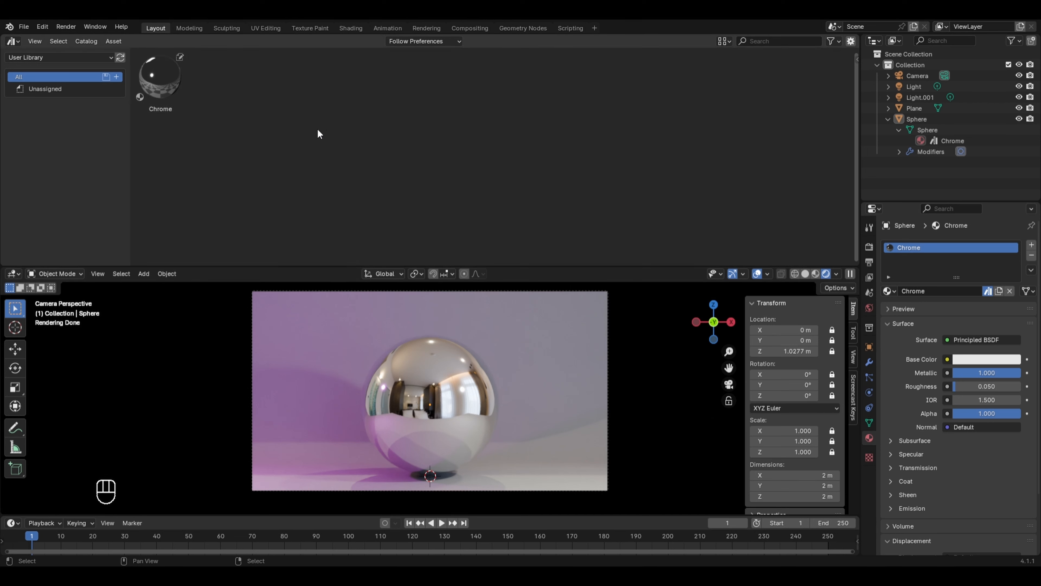
pyautogui.click(13, 41)
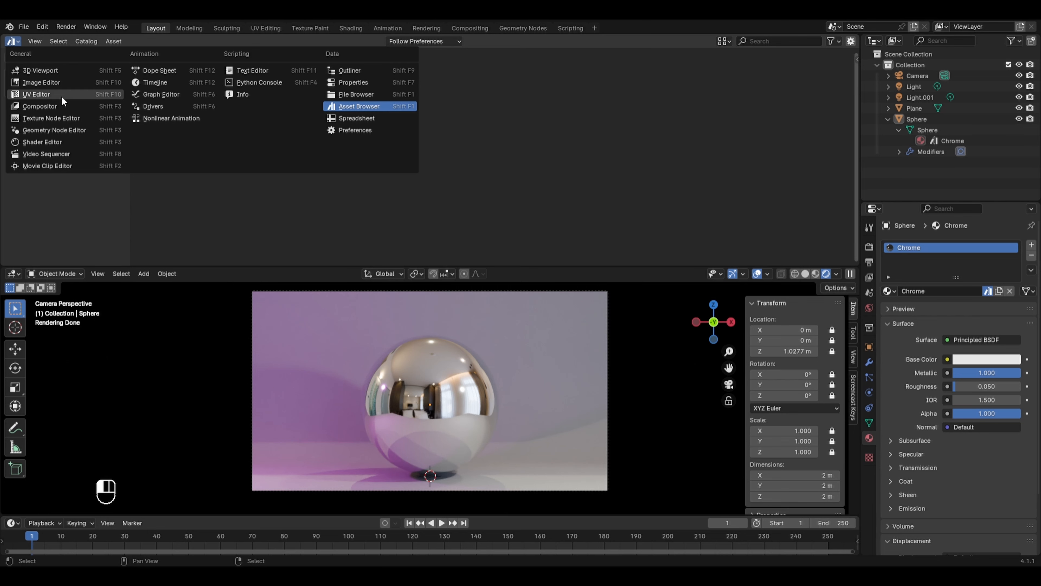
pyautogui.click(39, 141)
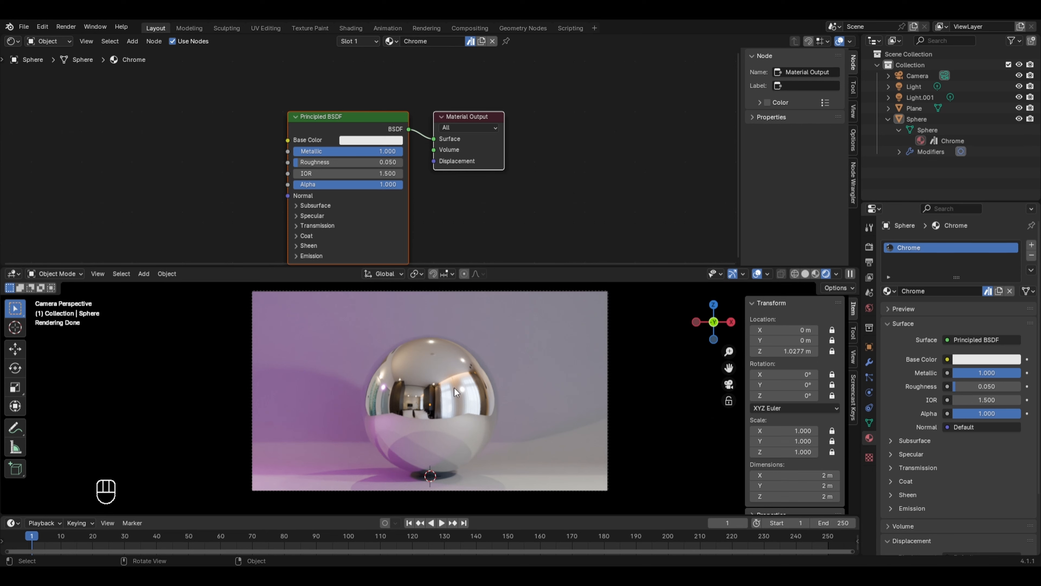
# Duplicate the sphere in place and hide the original Sphere in the viewport
pyautogui.click(448, 380)
pyautogui.hotkey('shift', 'd')
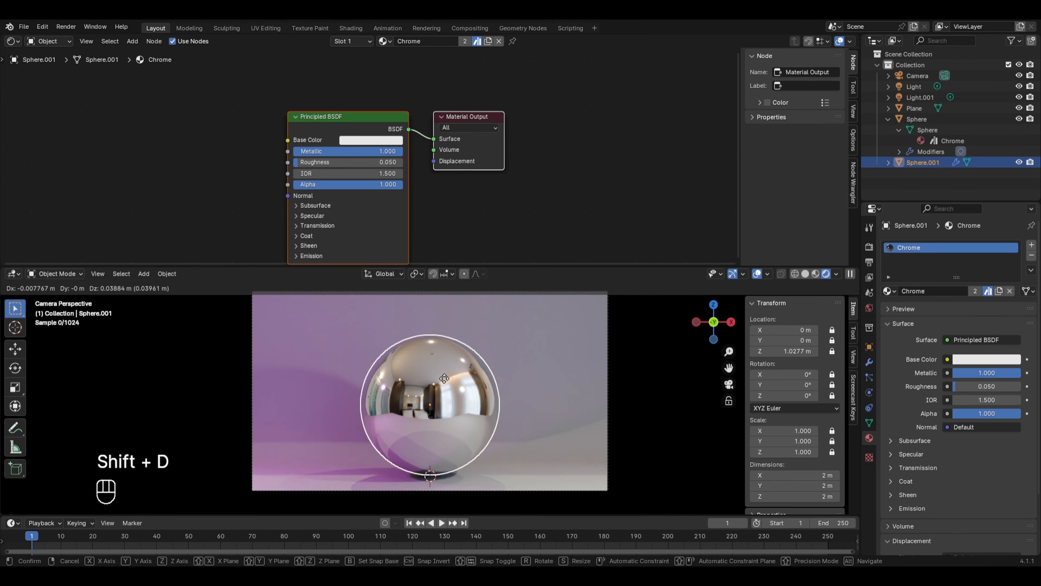
pyautogui.rightClick(446, 376)
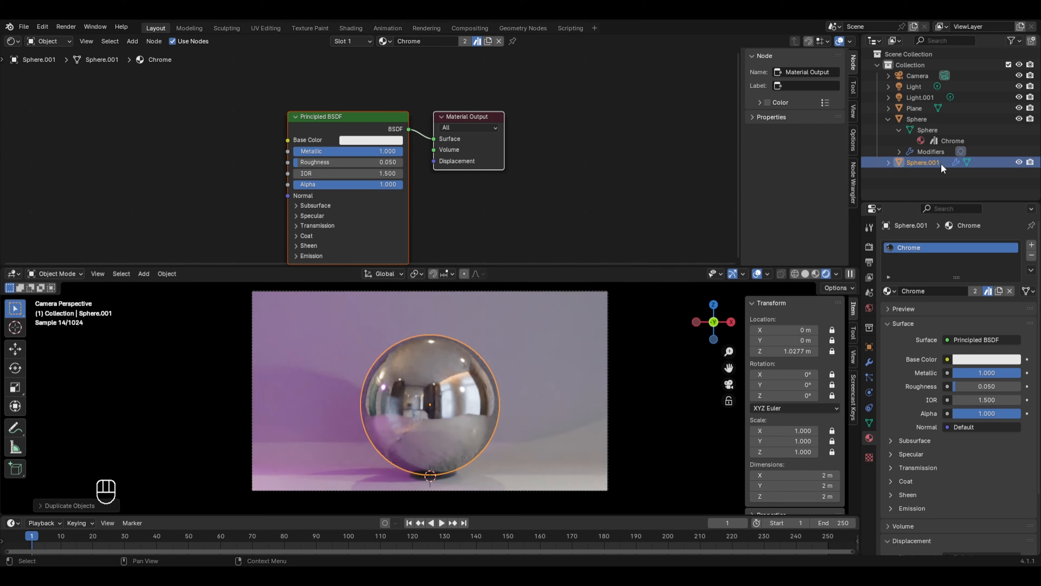
pyautogui.click(936, 122)
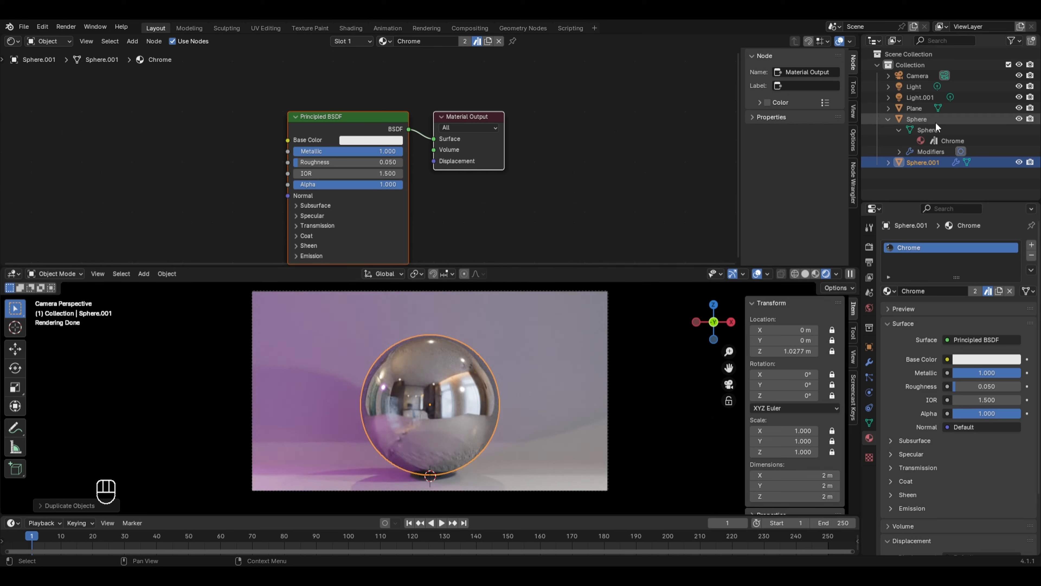
pyautogui.click(922, 160)
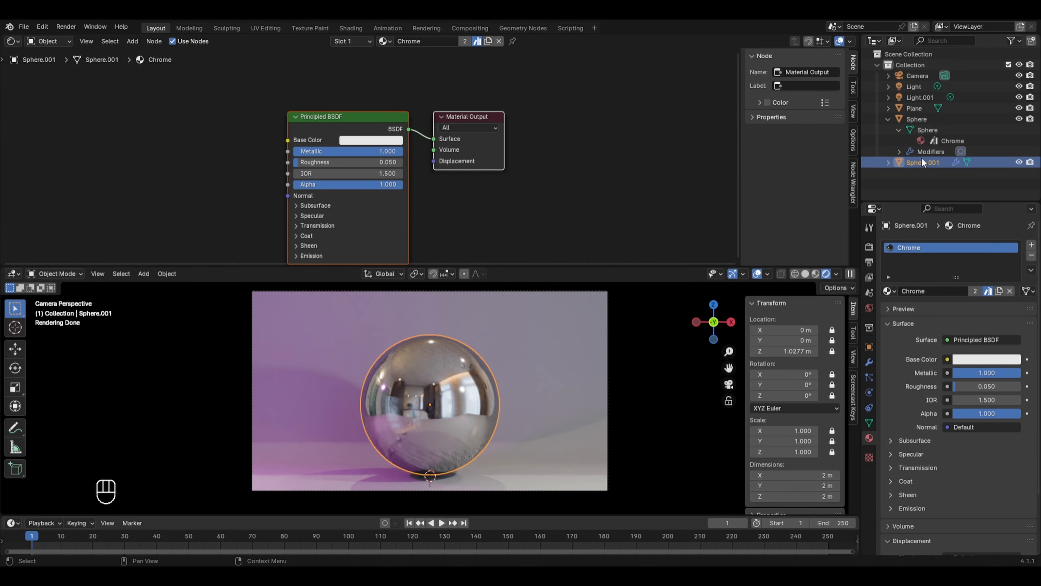
pyautogui.click(973, 121)
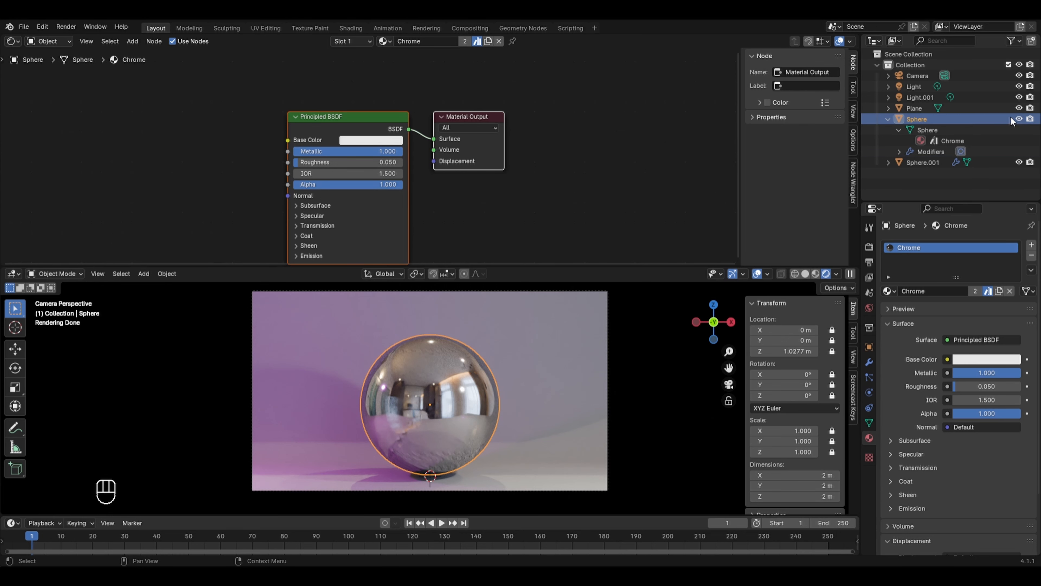
pyautogui.click(1019, 119)
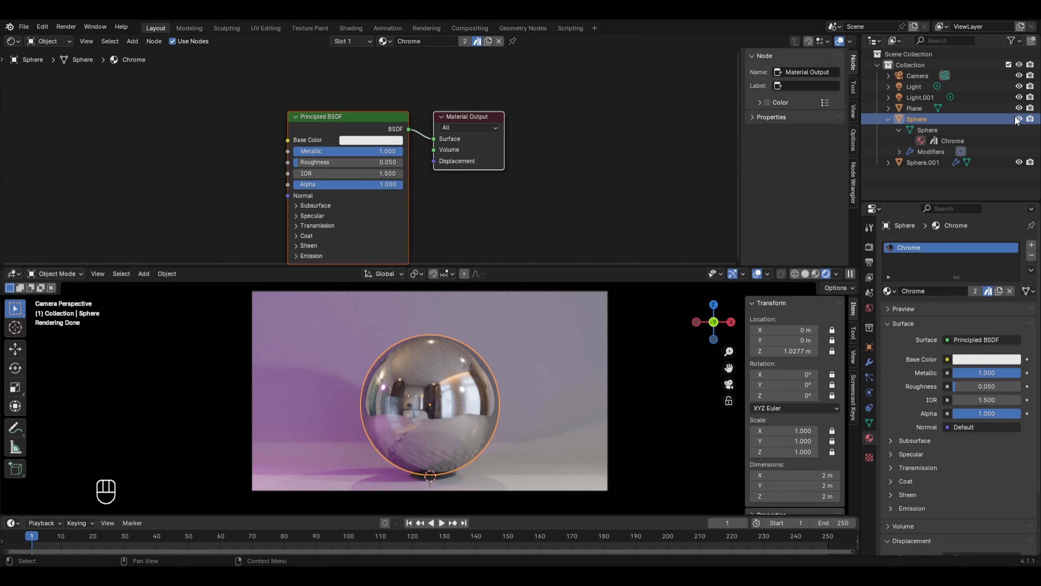
# Select the duplicated sphere and unlink the Chrome material from it
pyautogui.click(441, 388)
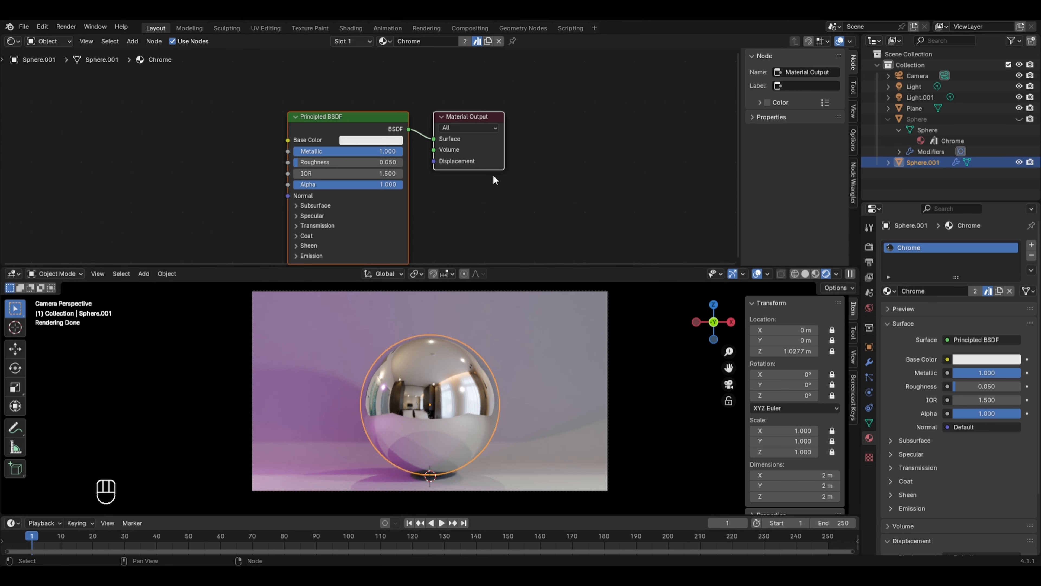
pyautogui.click(499, 42)
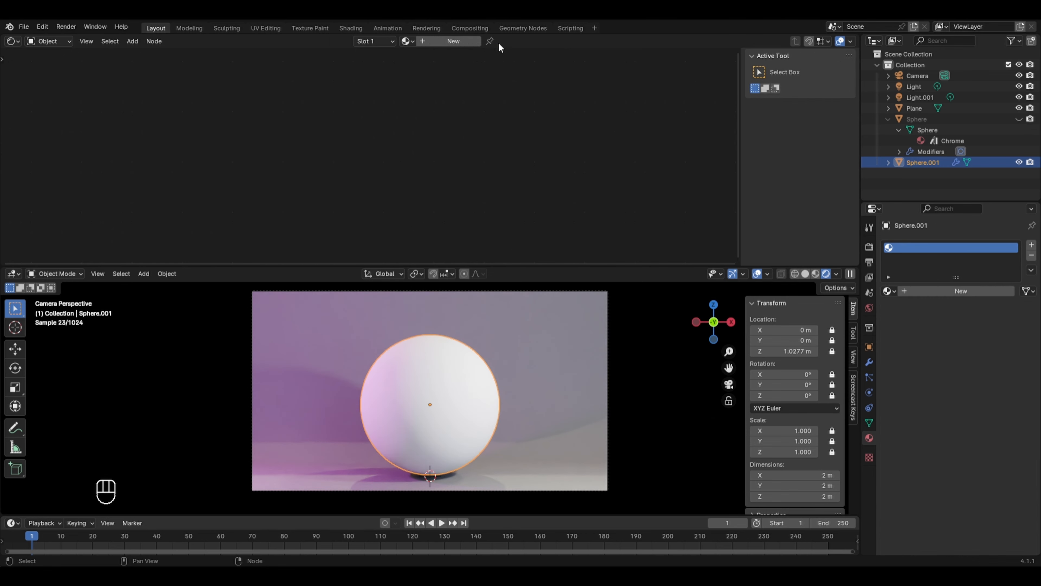
# Create a new material on the duplicated sphere with metallic 1, roughness 0.259, anisotropic 1 and anisotropic rotation 0.668
pyautogui.click(465, 44)
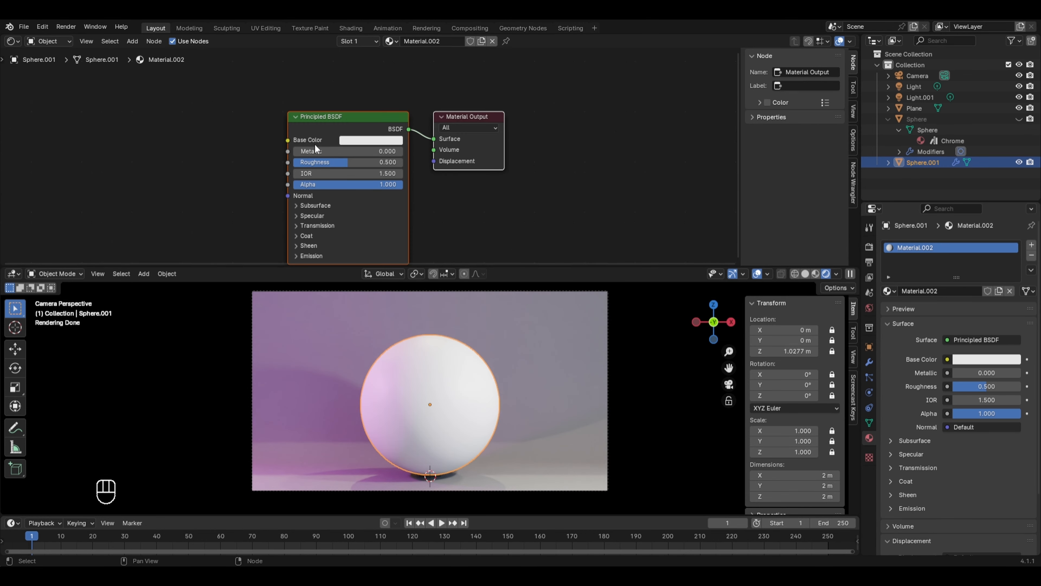
pyautogui.moveTo(314, 148); pyautogui.dragTo(339, 160)
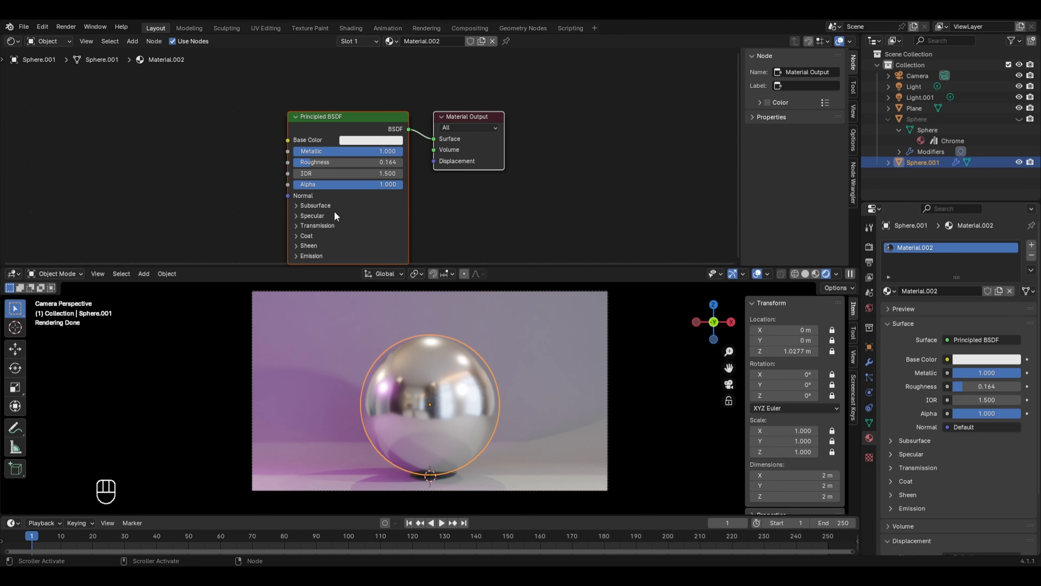
pyautogui.keyDown('shift'); pyautogui.scroll(-3, 335, 216); pyautogui.keyUp('shift')
pyautogui.click(328, 173)
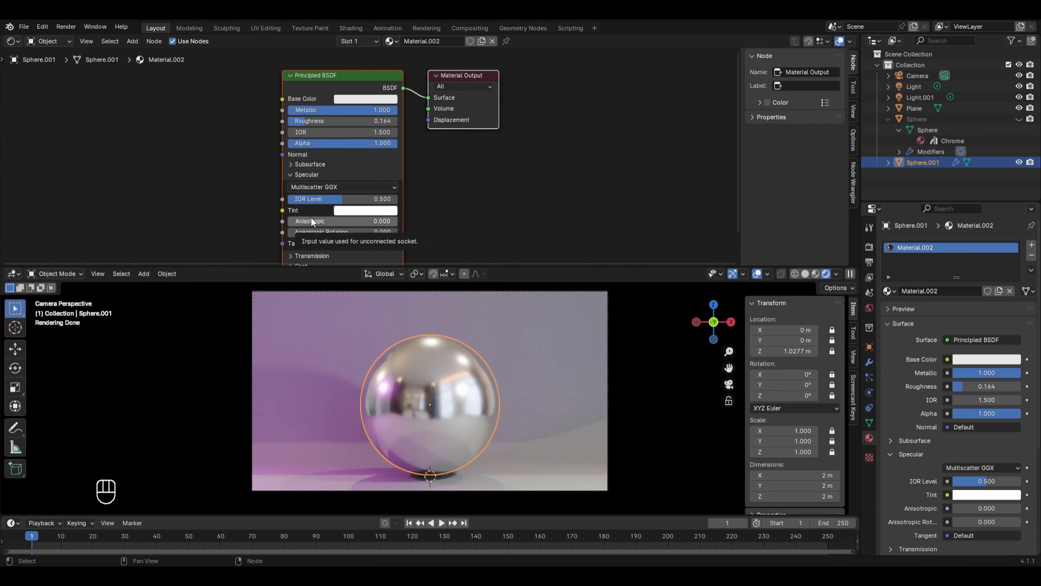
pyautogui.moveTo(311, 218); pyautogui.dragTo(399, 224)
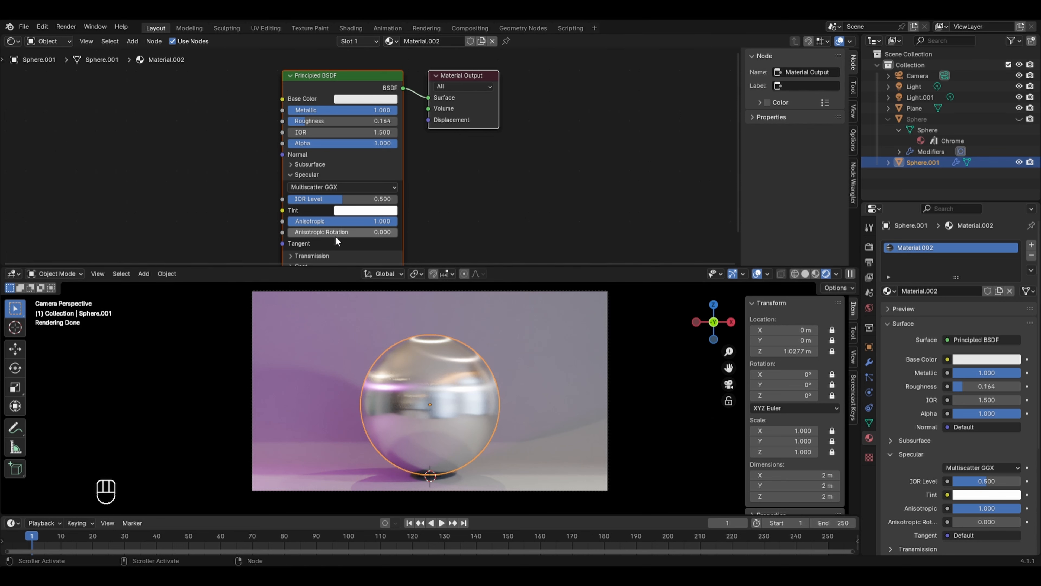
pyautogui.moveTo(340, 229); pyautogui.dragTo(362, 232)
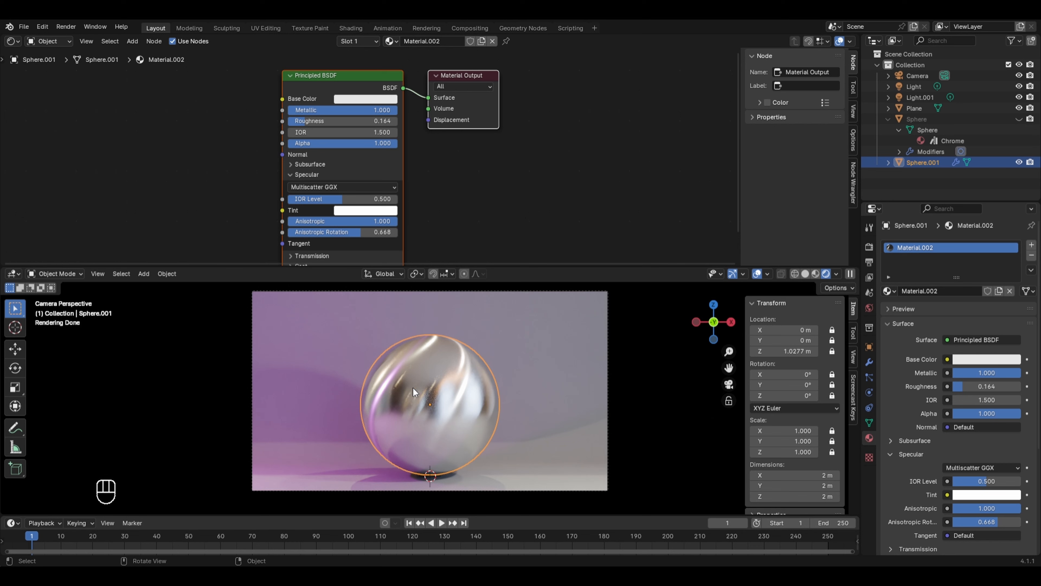
pyautogui.moveTo(309, 122); pyautogui.dragTo(319, 123)
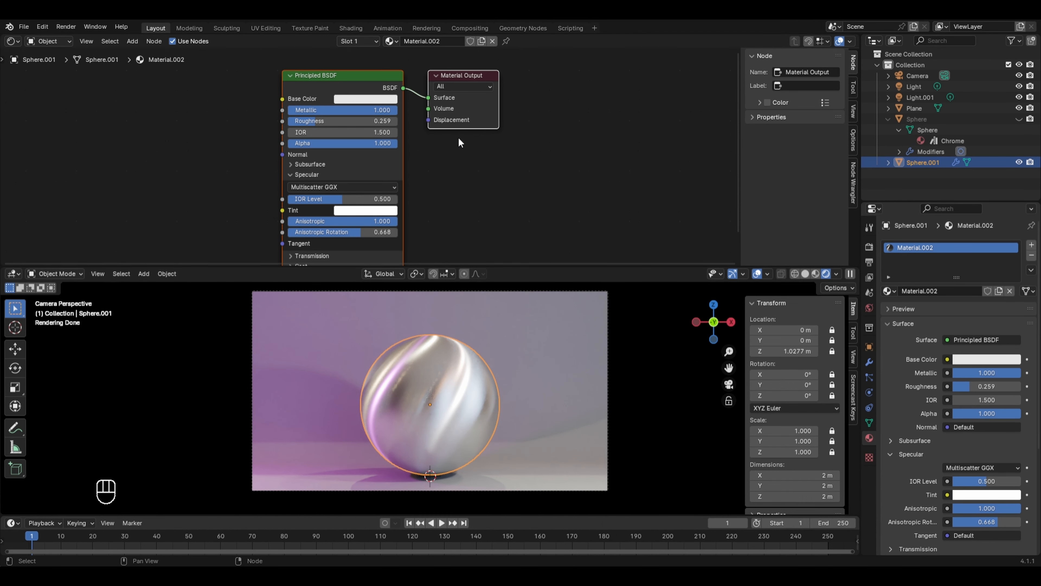
# Rename the new material to Brushed Aluminium
pyautogui.click(439, 42)
pyautogui.press('BackSpace')
pyautogui.write('Brushed Aluminium')
pyautogui.press('Return')
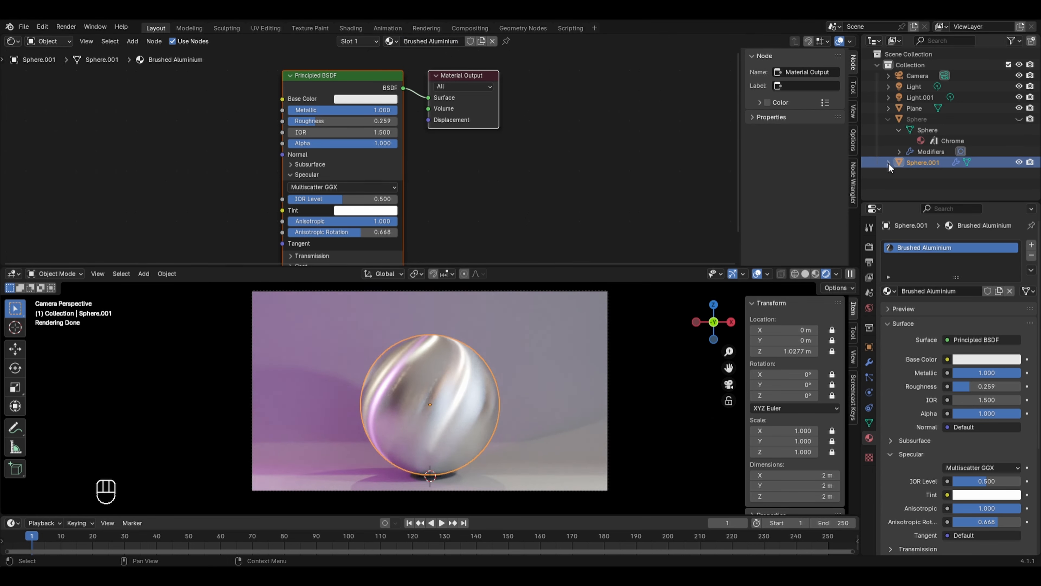
# Mark only the Brushed Aluminium material under Sphere.001 as an asset, undoing any asset marking of the sphere itself
pyautogui.click(889, 163)
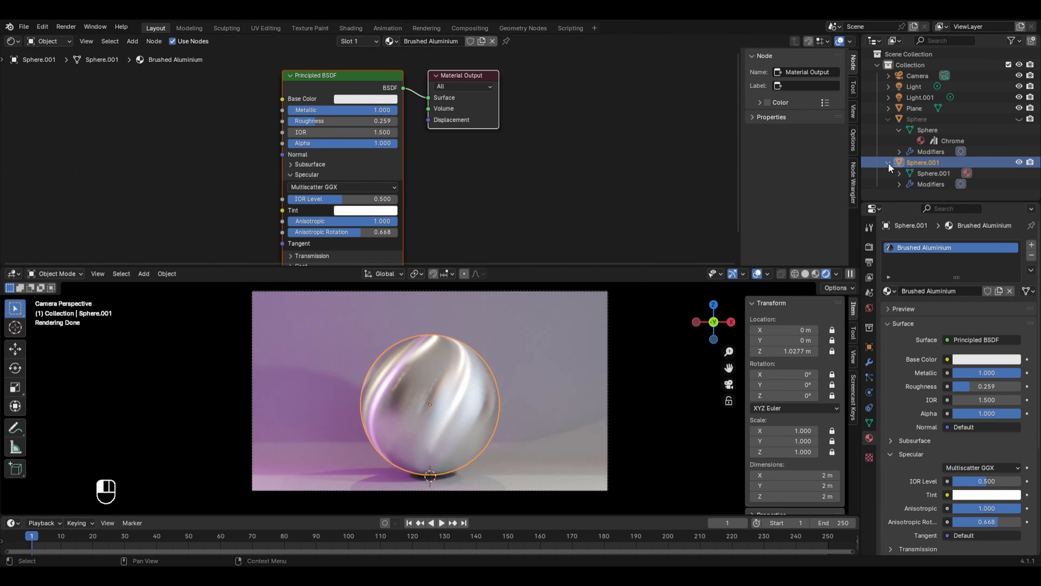
pyautogui.click(899, 173)
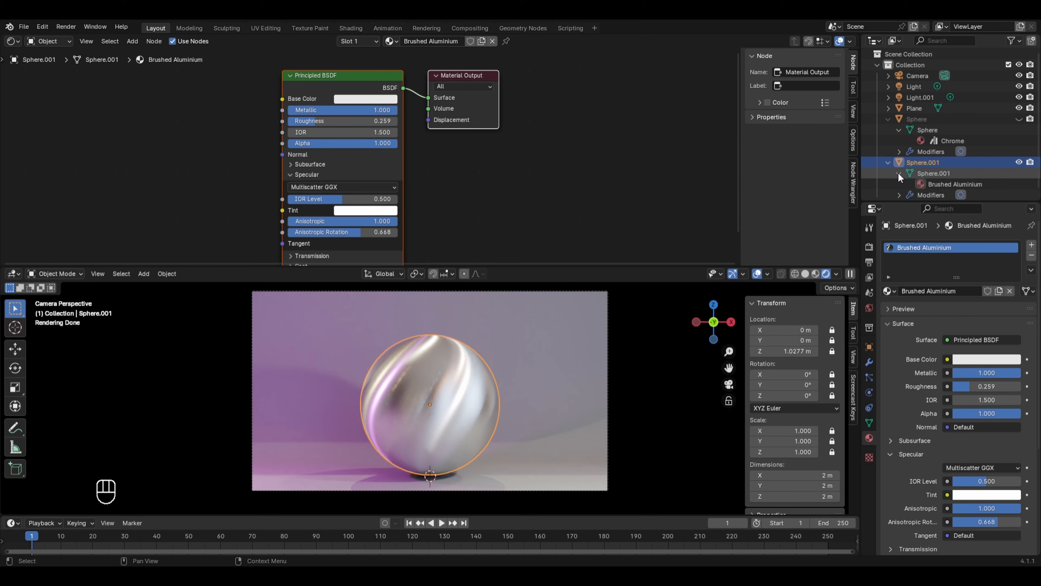
pyautogui.click(940, 181)
pyautogui.rightClick(940, 182)
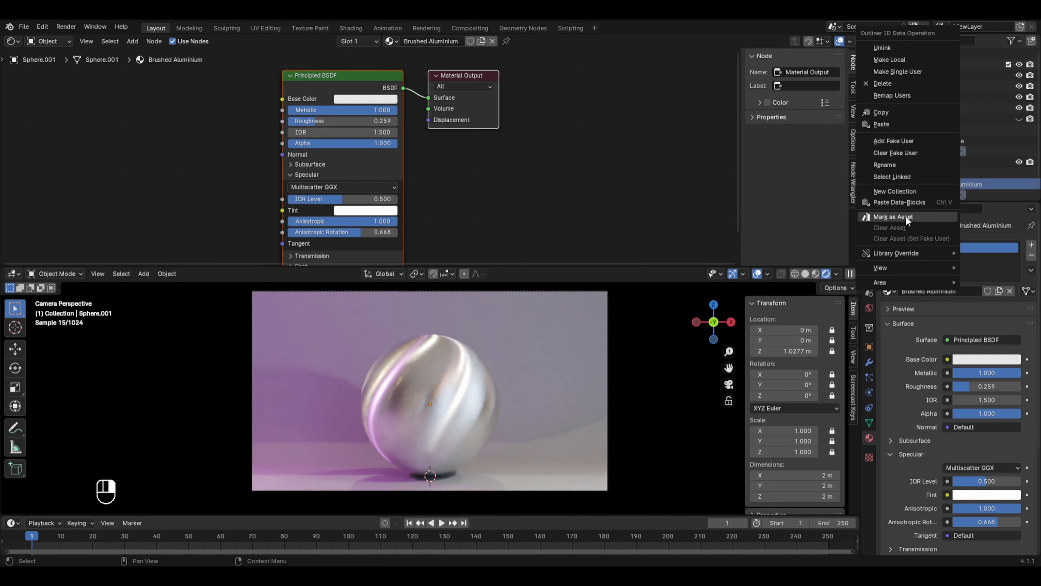
pyautogui.hotkey('ctrl', 'z')
pyautogui.click(922, 217)
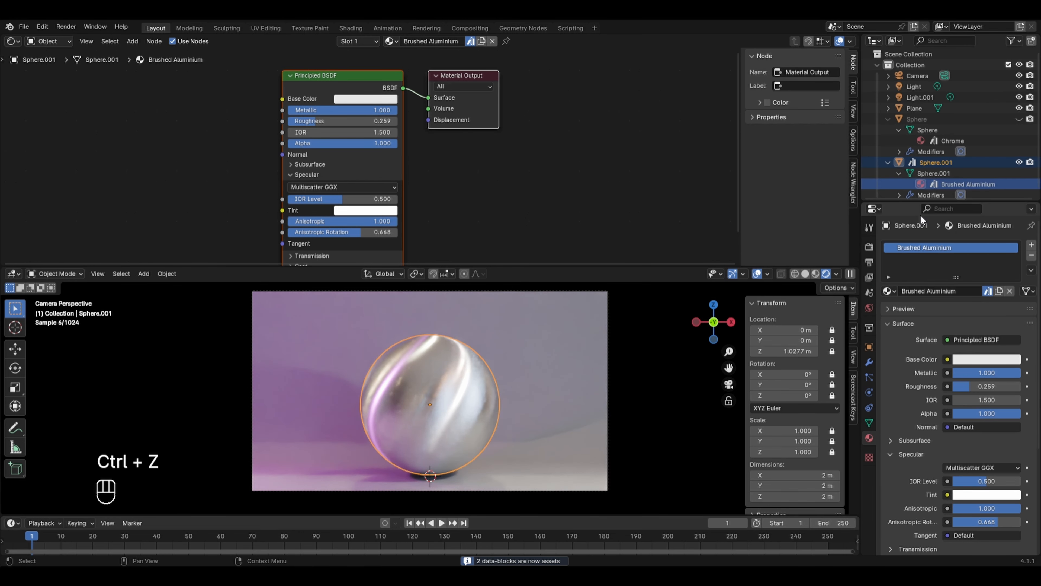
pyautogui.click(949, 183)
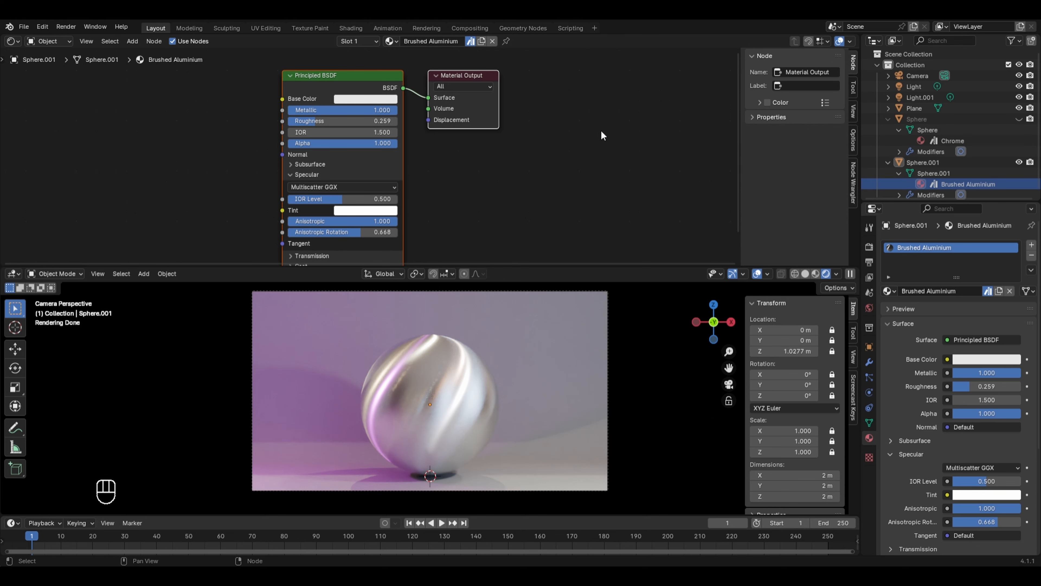
# In the Asset Browser, try Chrome on the sphere, reapply Brushed Aluminium, and return the area to the Shader Editor
pyautogui.click(12, 41)
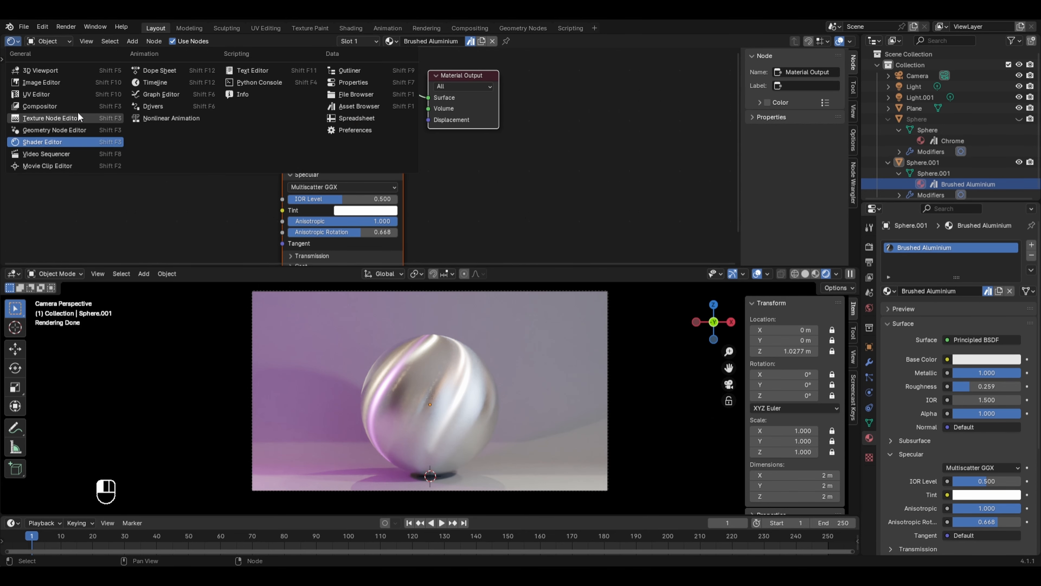
pyautogui.click(341, 106)
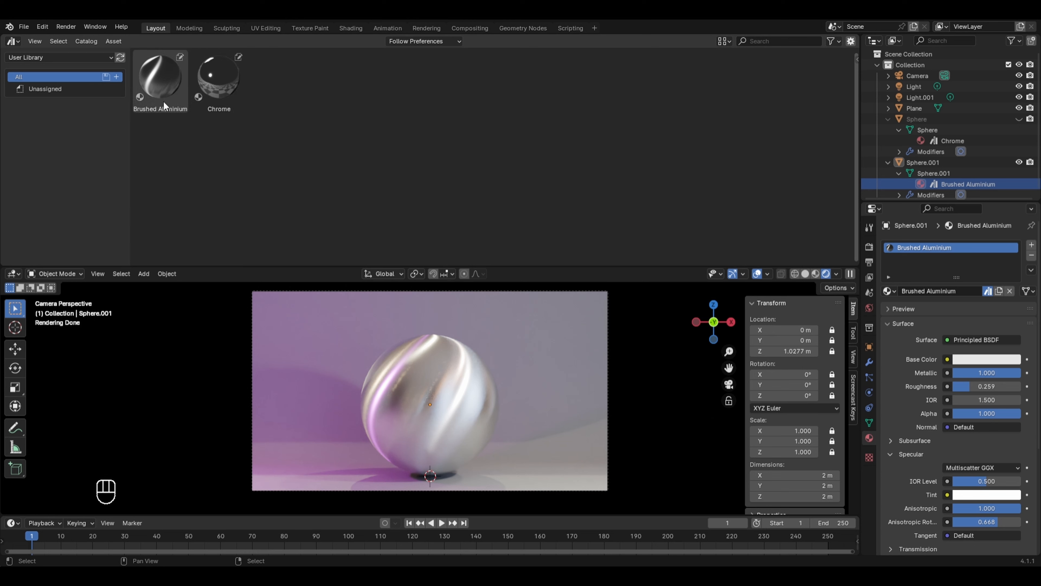
pyautogui.click(213, 73)
pyautogui.moveTo(213, 74); pyautogui.dragTo(453, 395)
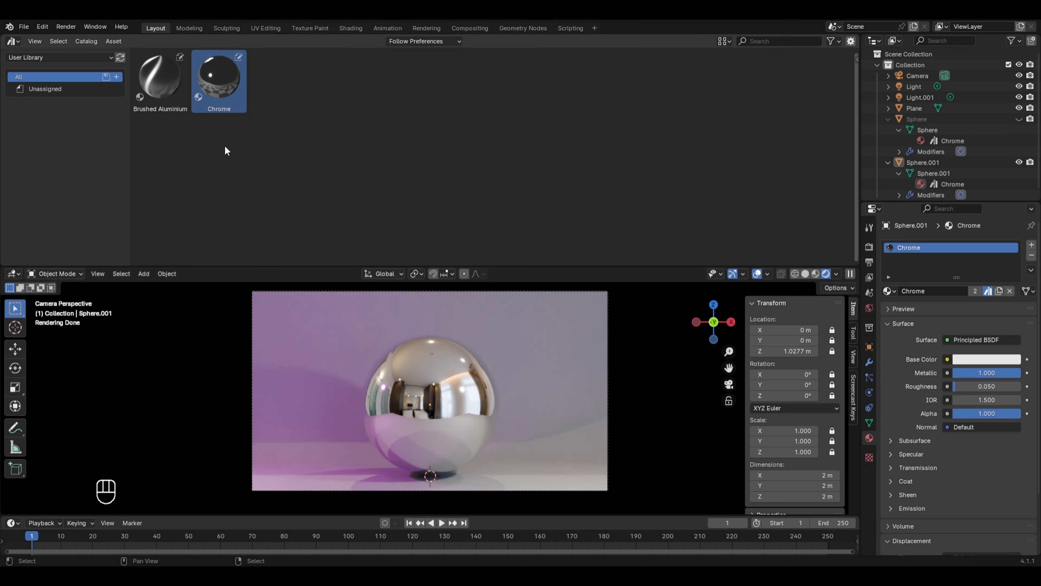
pyautogui.click(165, 75)
pyautogui.moveTo(165, 75)
pyautogui.mouseDown()
pyautogui.moveTo(267, 172)
pyautogui.moveTo(448, 400)
pyautogui.moveTo(430, 409)
pyautogui.moveTo(437, 398)
pyautogui.mouseUp()
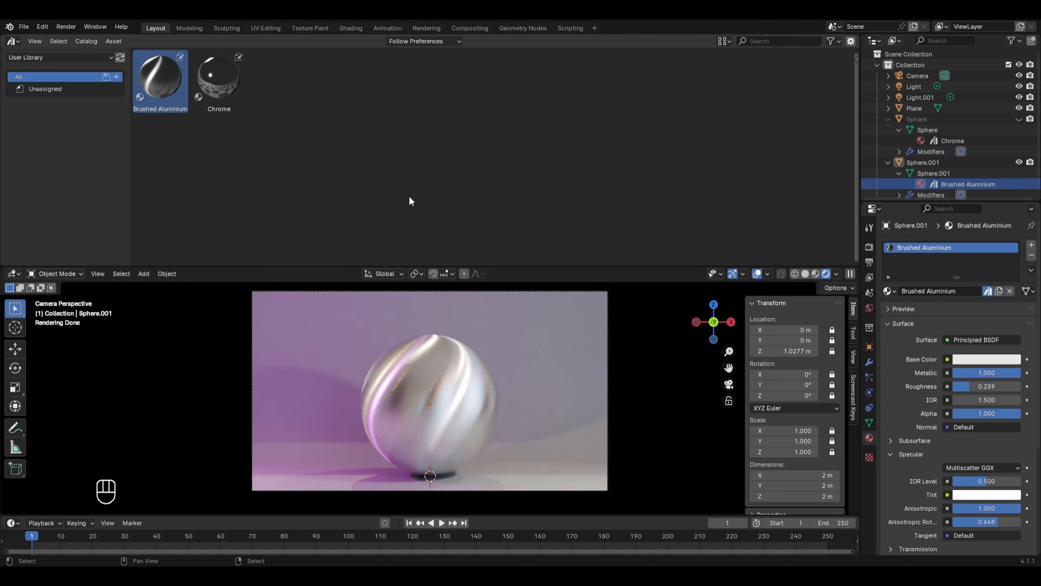
pyautogui.click(11, 41)
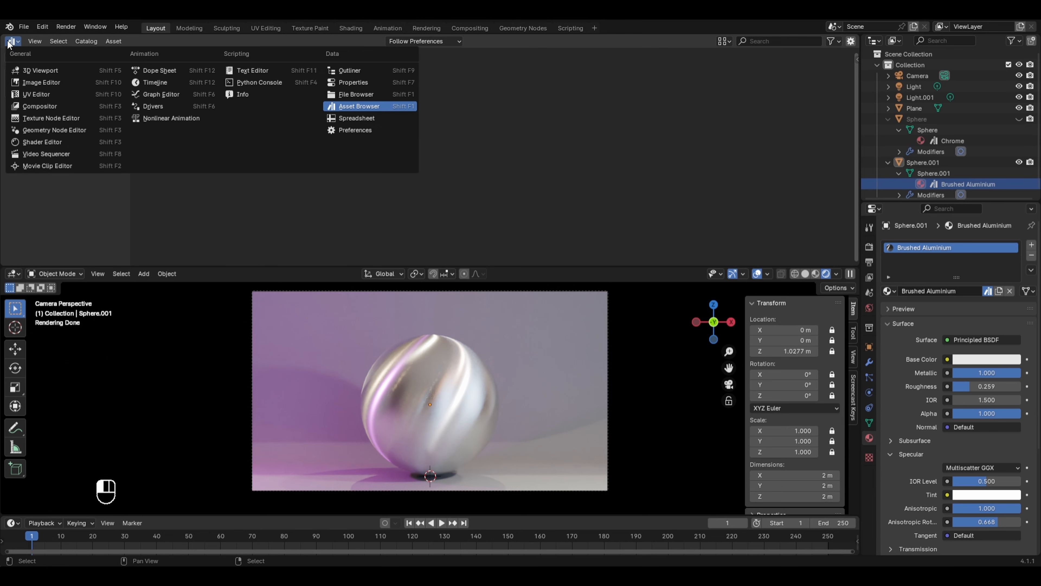
pyautogui.click(43, 142)
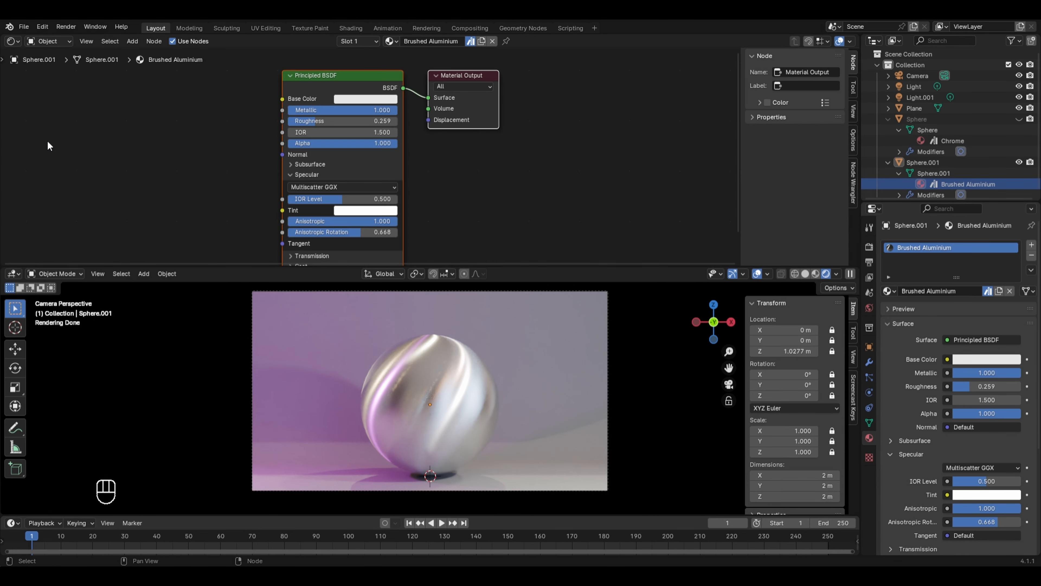
# Duplicate the brushed sphere in place and hide Sphere.001 in the viewport
pyautogui.click(431, 402)
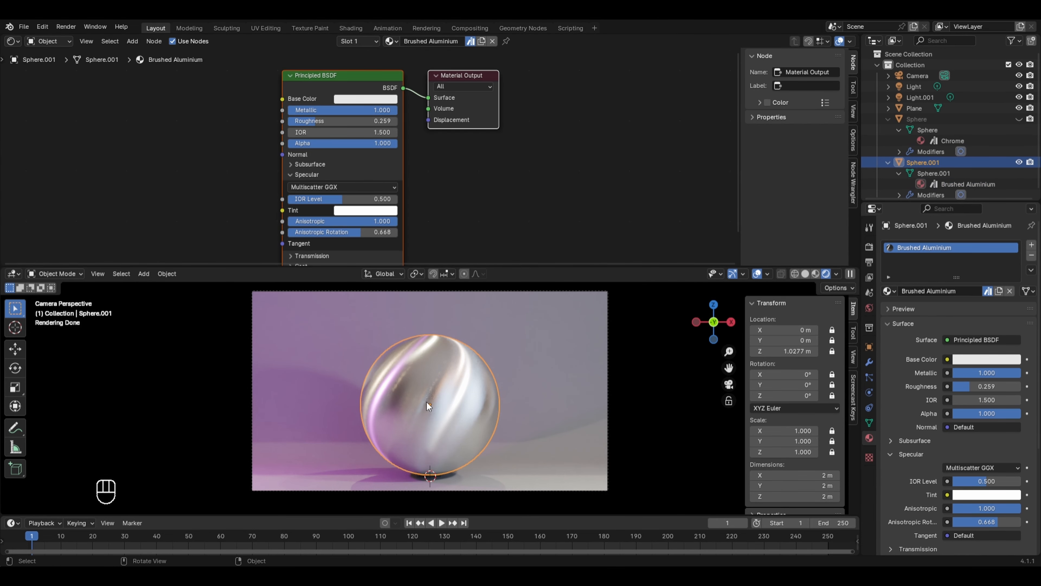
pyautogui.hotkey('shift', 'd')
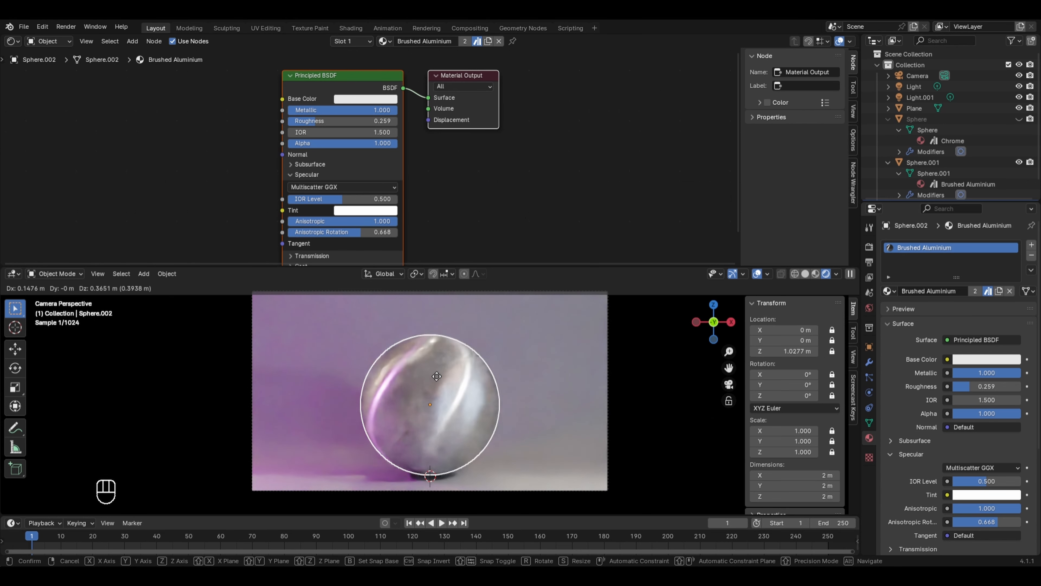
pyautogui.rightClick(437, 376)
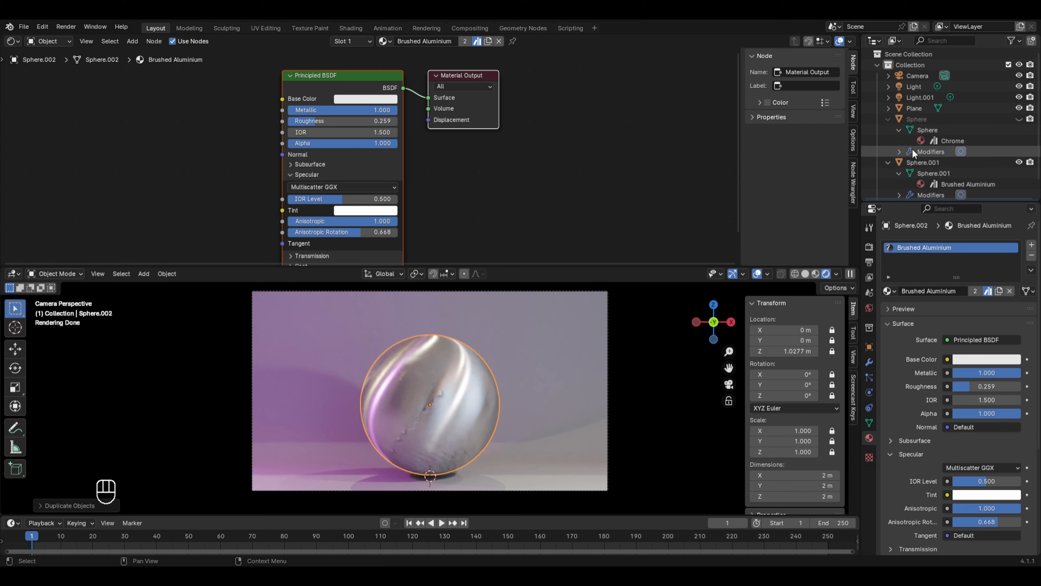
pyautogui.click(891, 119)
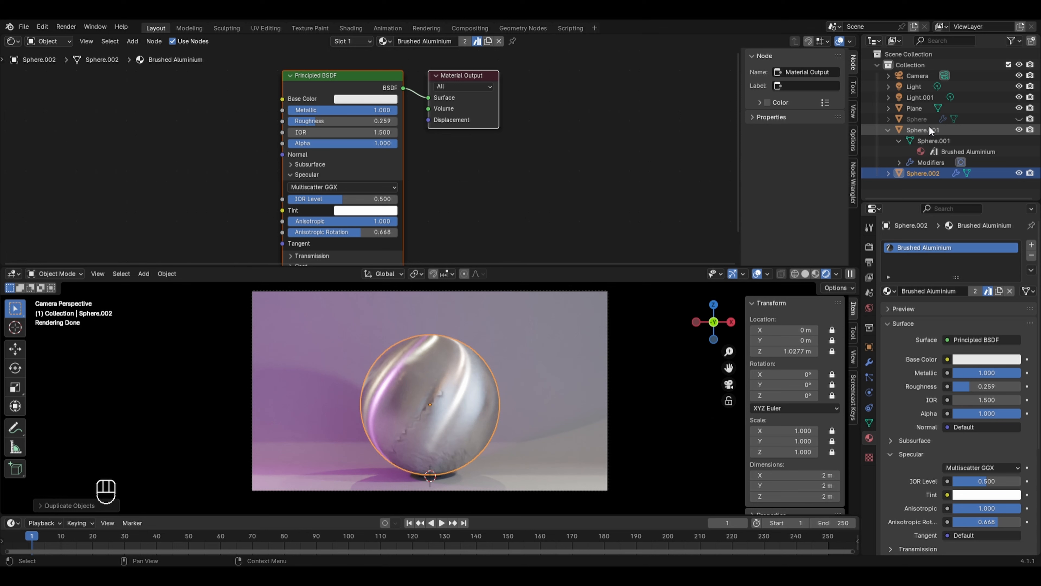
pyautogui.click(1019, 130)
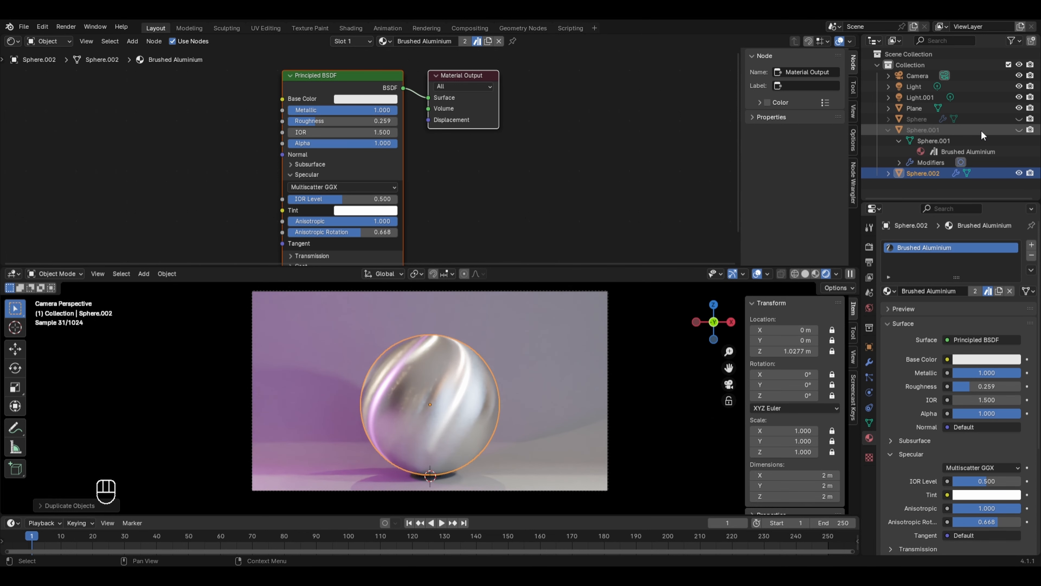
pyautogui.click(888, 128)
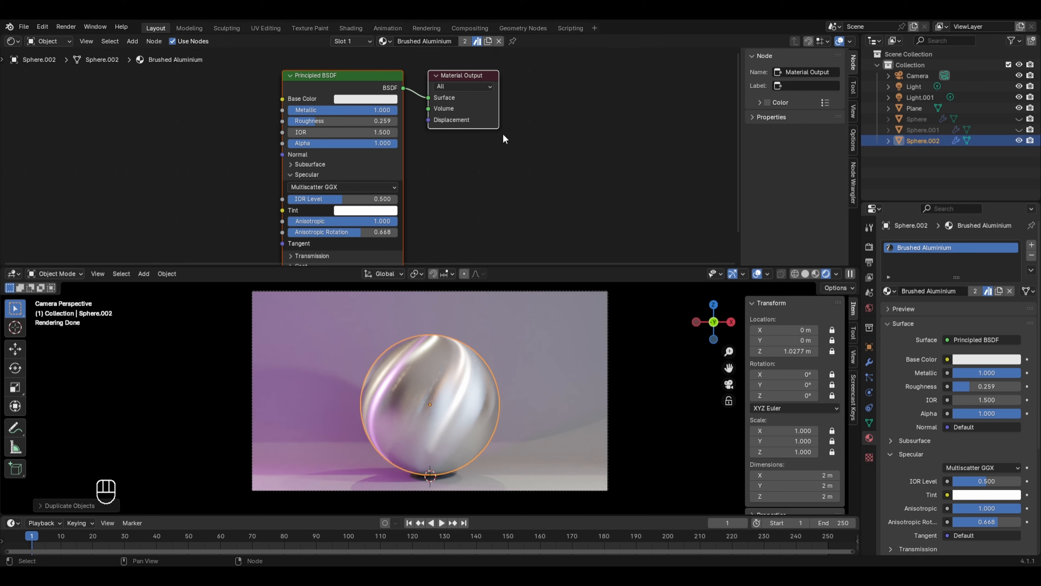
# Unlink Brushed Aluminium from Sphere.002 and give it a new material with metallic set to 1
pyautogui.click(499, 41)
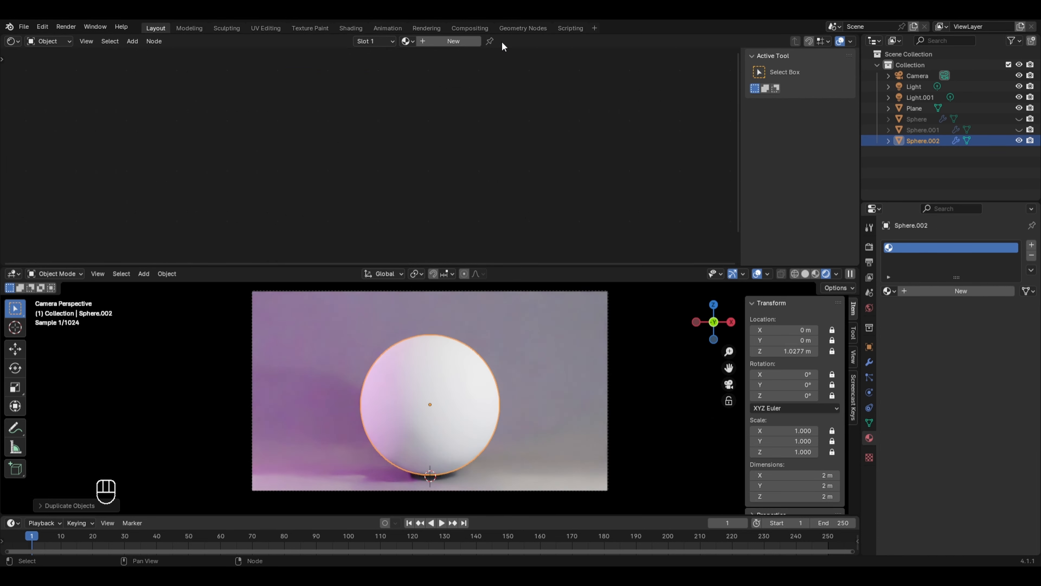
pyautogui.click(464, 41)
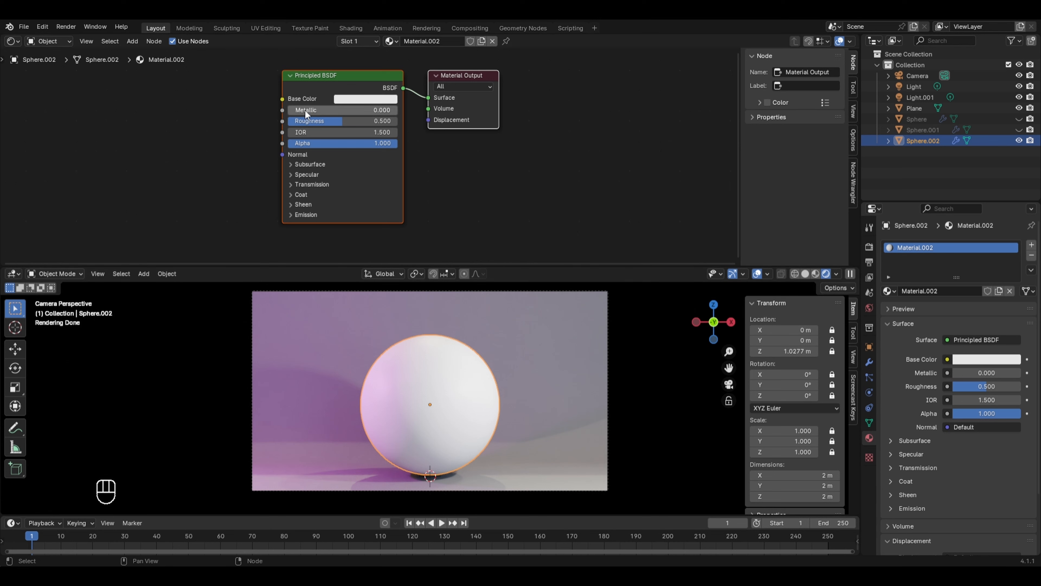
pyautogui.moveTo(312, 110); pyautogui.dragTo(398, 110)
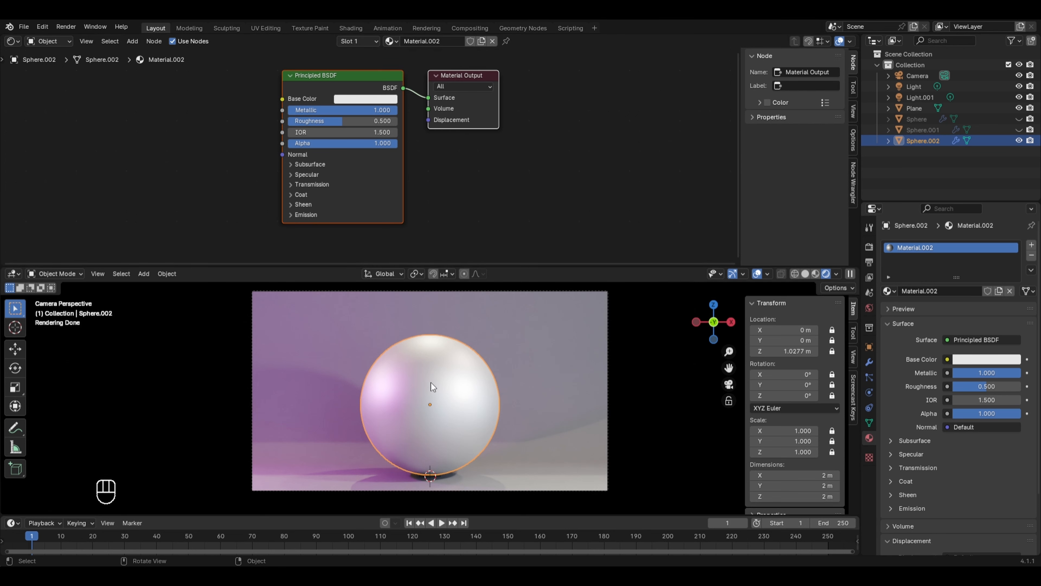
# Darken the new material's base colour to a dark grey and set its roughness to 0.264
pyautogui.click(384, 100)
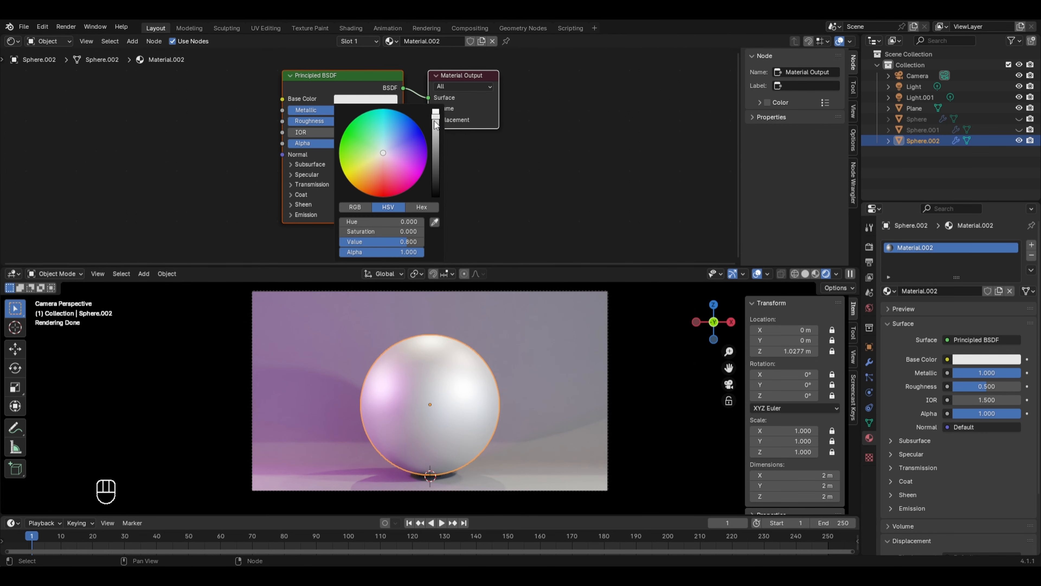
pyautogui.moveTo(434, 121); pyautogui.dragTo(435, 154)
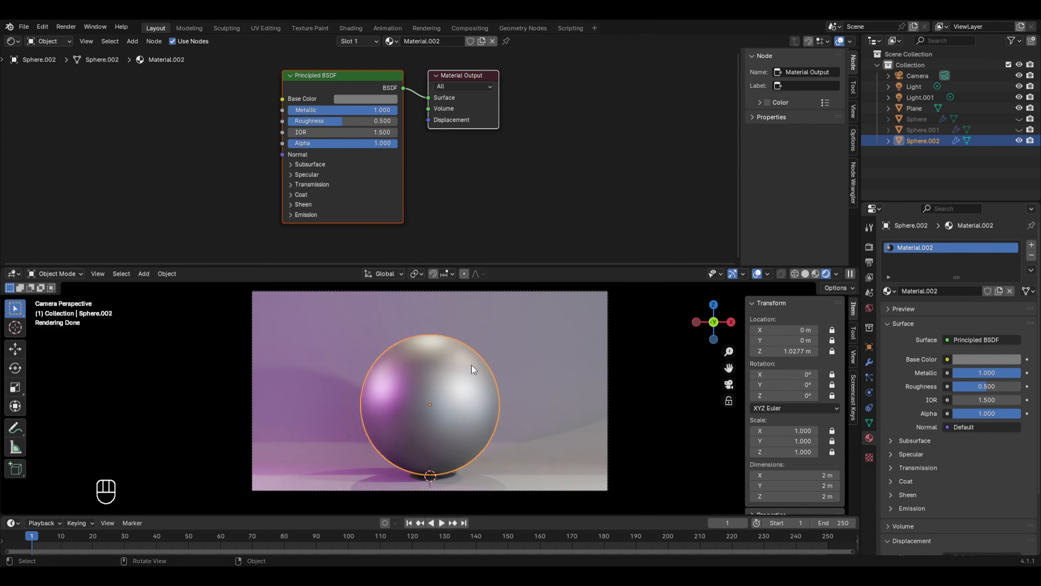
pyautogui.moveTo(366, 121); pyautogui.dragTo(320, 125)
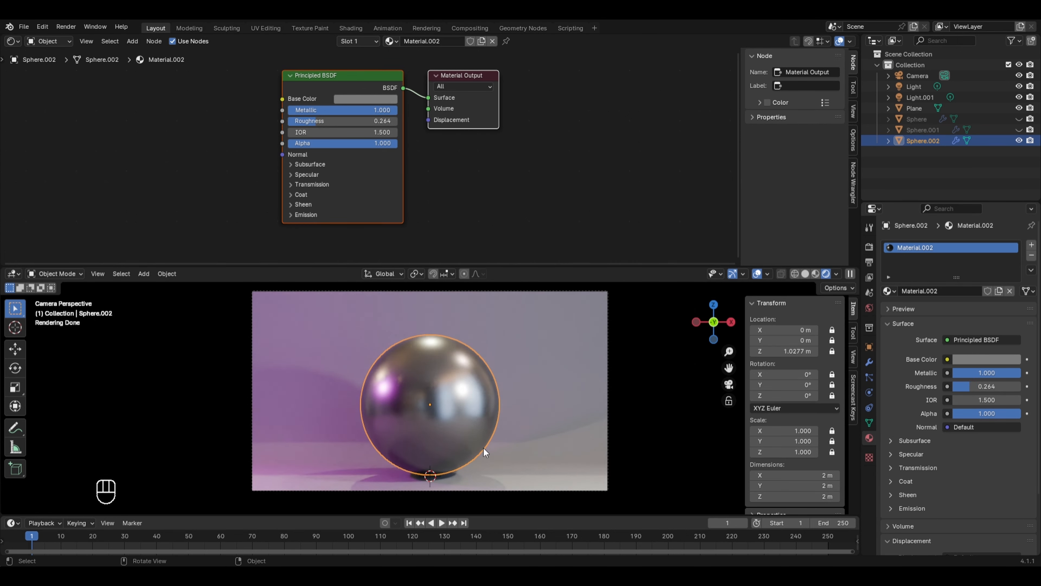
pyautogui.click(379, 97)
pyautogui.click(436, 154)
pyautogui.moveTo(436, 154); pyautogui.dragTo(436, 160)
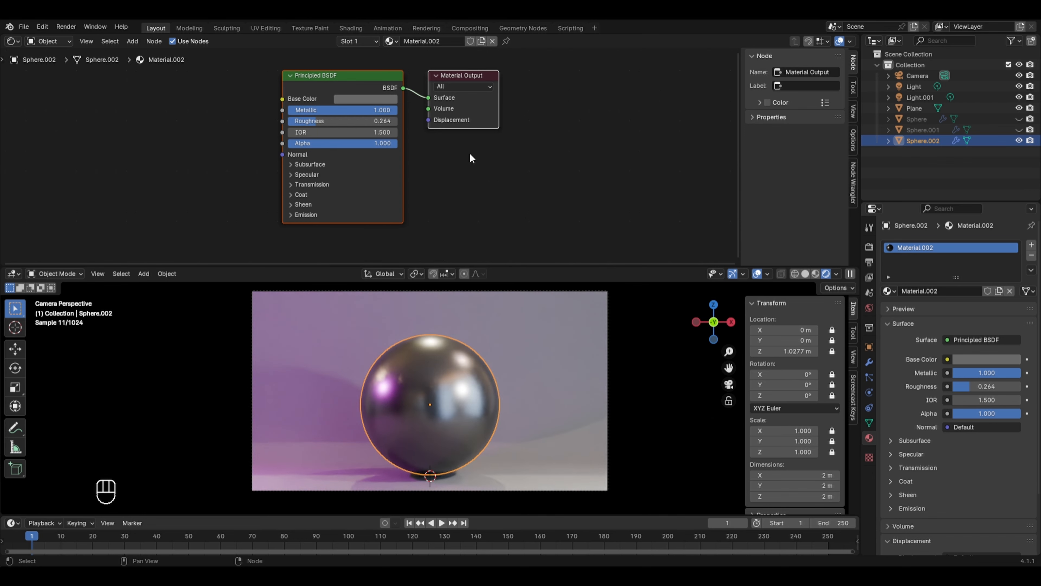
# Rename the material to Dark Grey and give it a fake user
pyautogui.click(458, 36)
pyautogui.press('BackSpace')
pyautogui.write('Dark Grey')
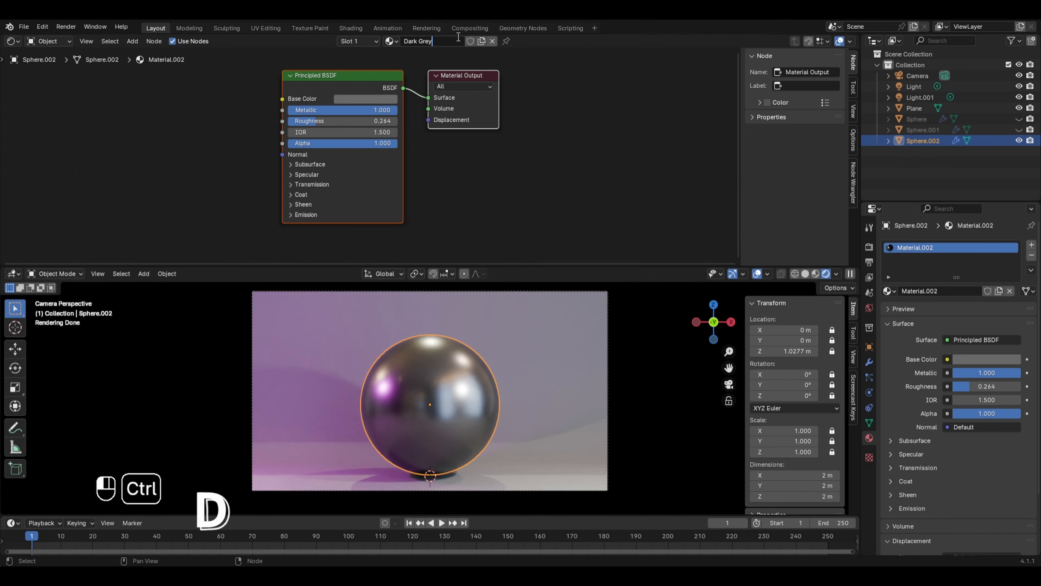
pyautogui.press('Return')
pyautogui.click(470, 41)
pyautogui.click(621, 168)
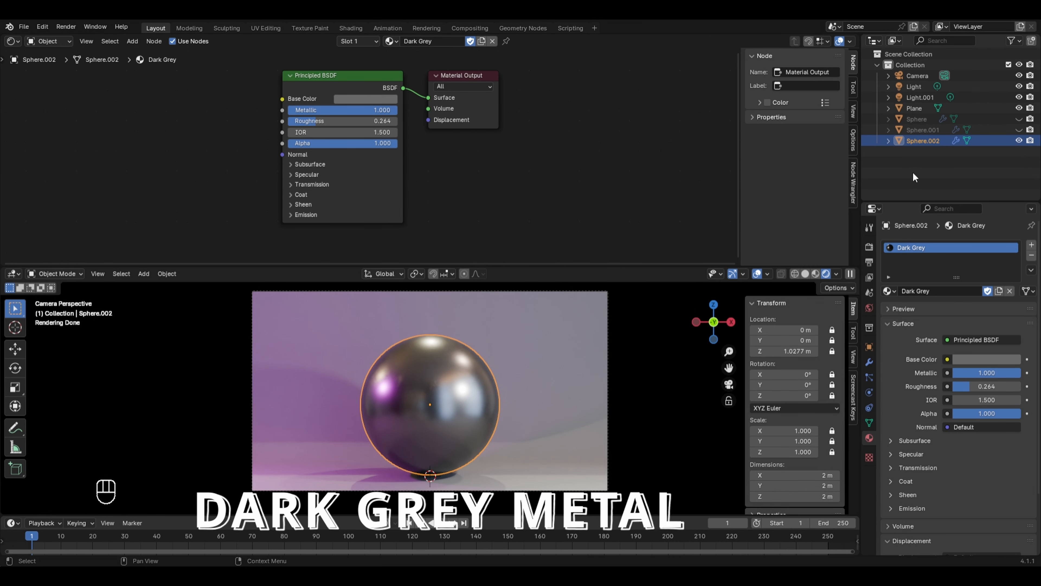
# Rename the Dark Grey material on Sphere.002 to Dark Grey Metal and mark it as an asset
pyautogui.click(888, 140)
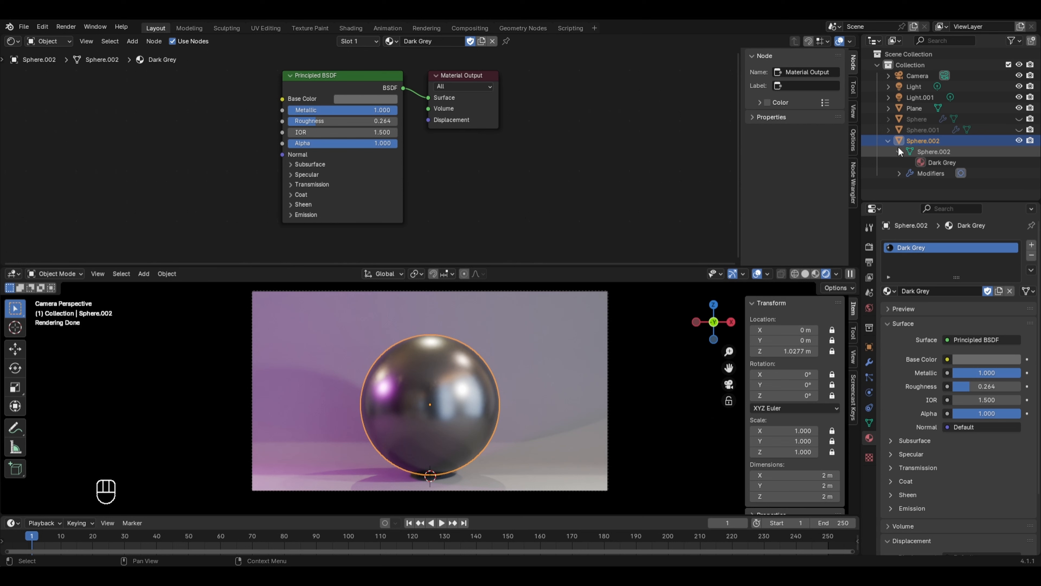
pyautogui.click(917, 162)
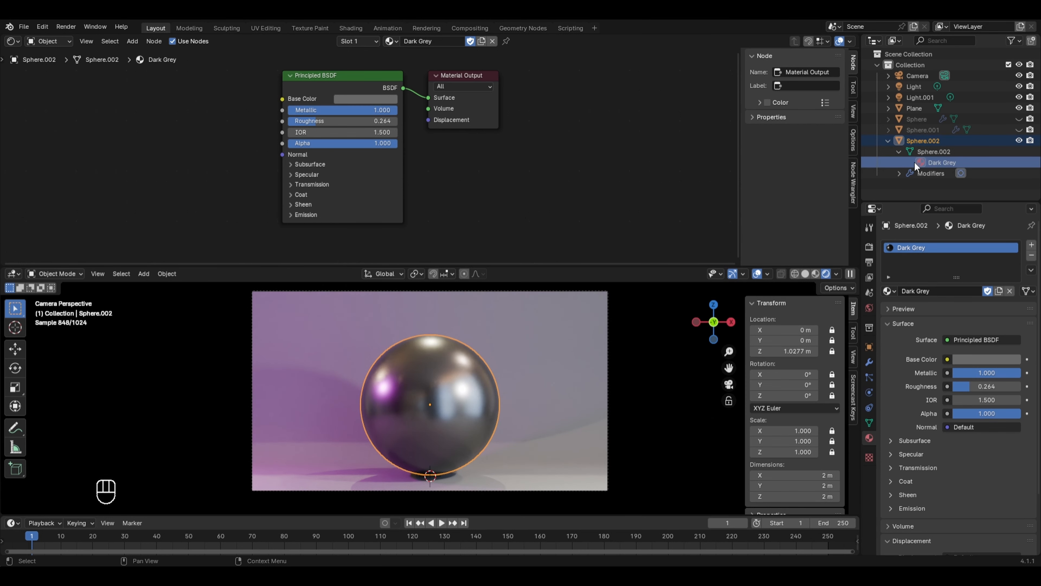
pyautogui.doubleClick(457, 43)
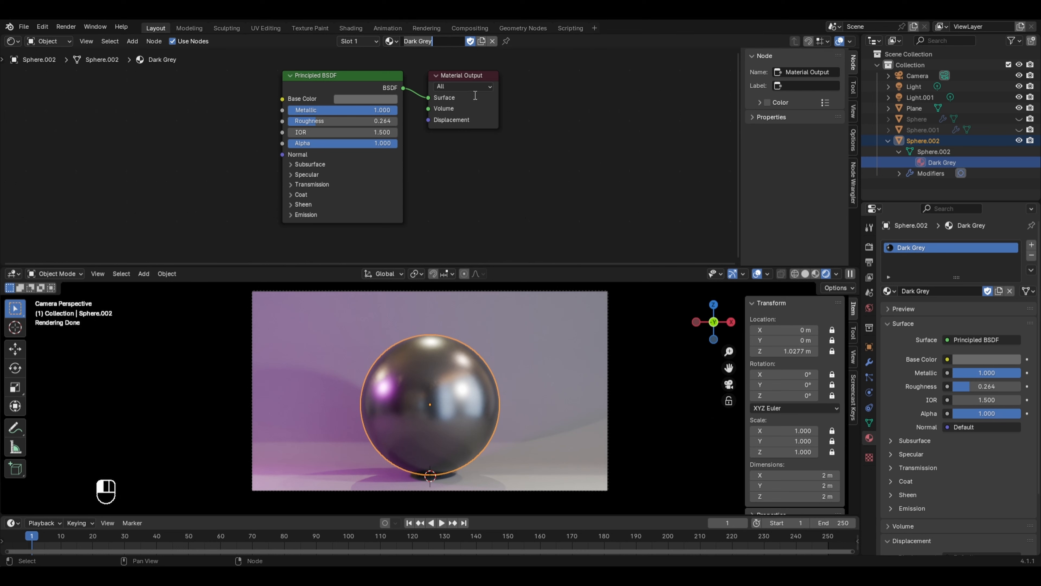
pyautogui.click(710, 155)
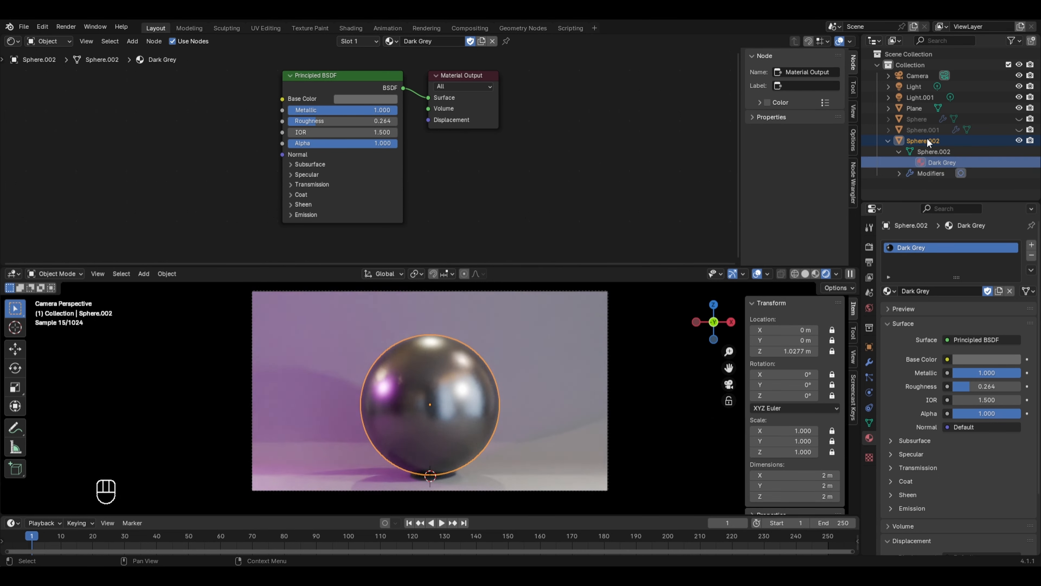
pyautogui.doubleClick(934, 162)
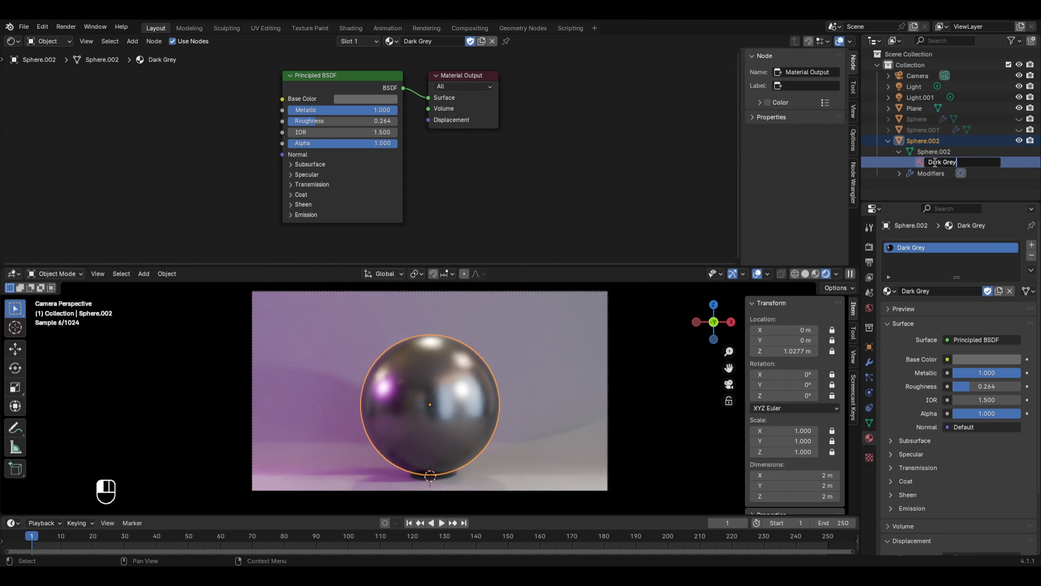
pyautogui.write('Metal')
pyautogui.press('Return')
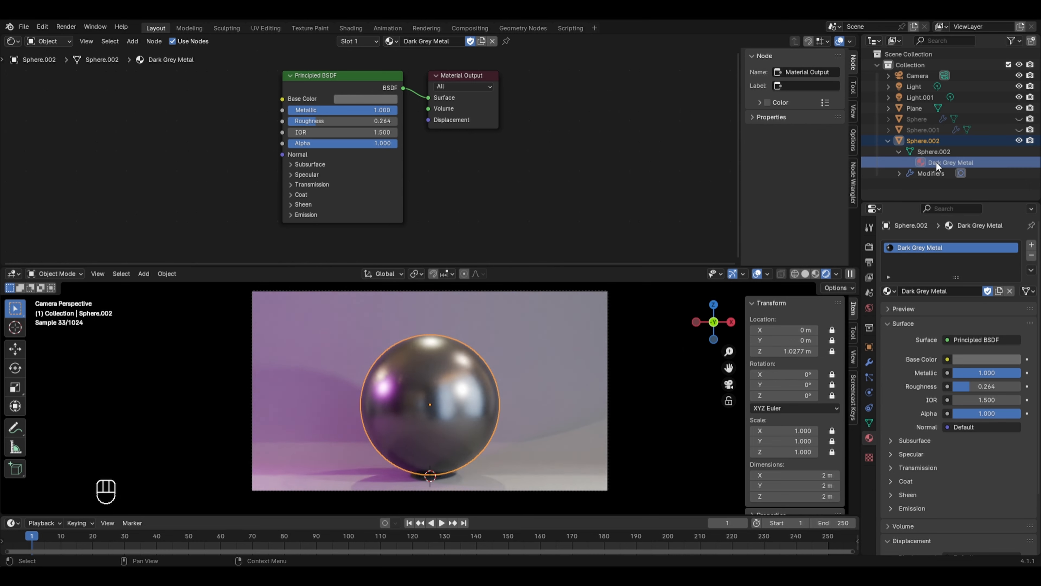
pyautogui.rightClick(937, 161)
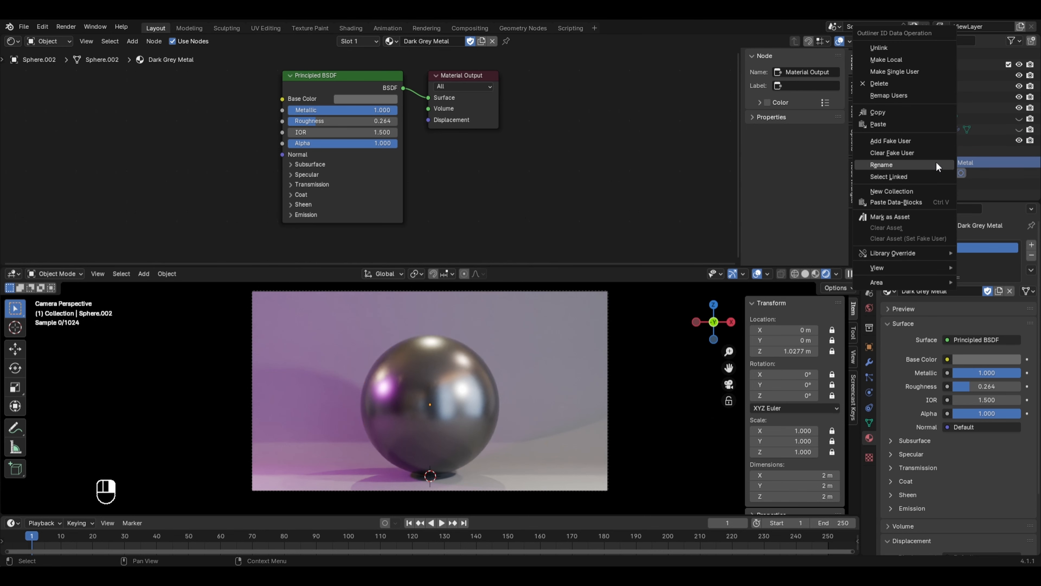
pyautogui.click(903, 215)
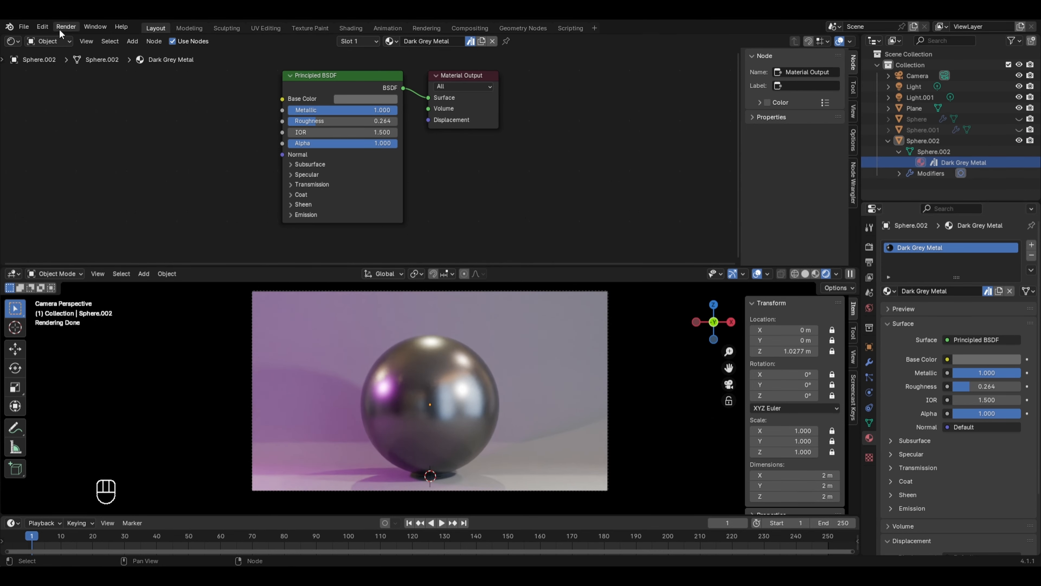
# Refresh the User Library in the Asset Browser, check its material assets, and return to the Shader Editor
pyautogui.click(14, 43)
pyautogui.click(353, 112)
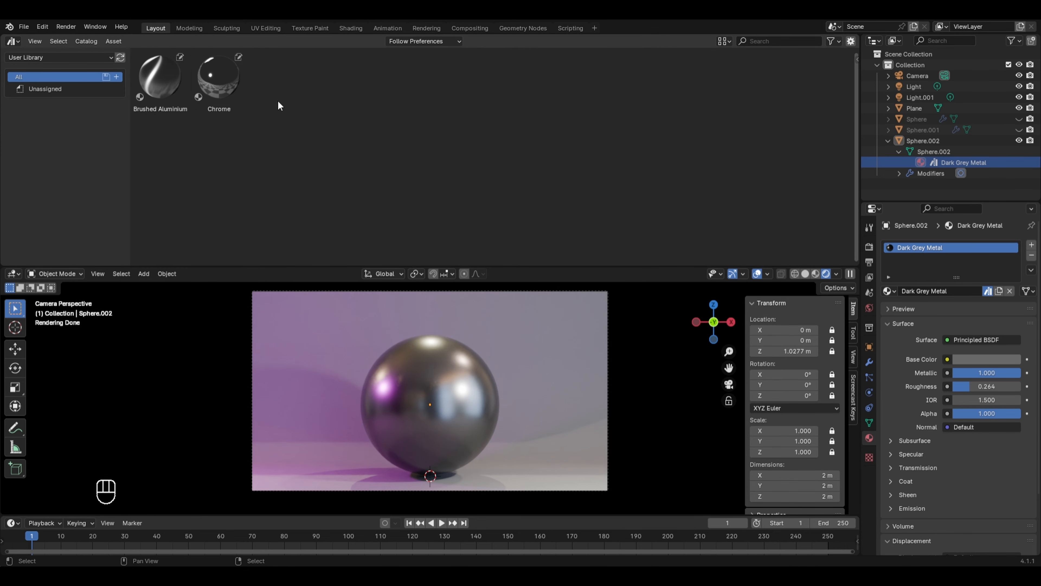
pyautogui.click(121, 58)
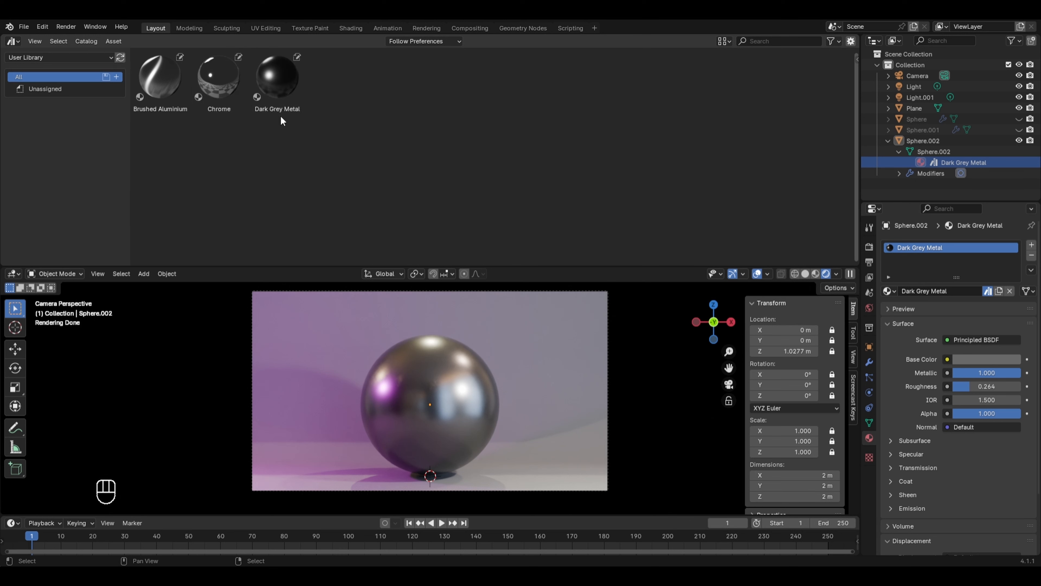
pyautogui.click(286, 88)
pyautogui.click(148, 75)
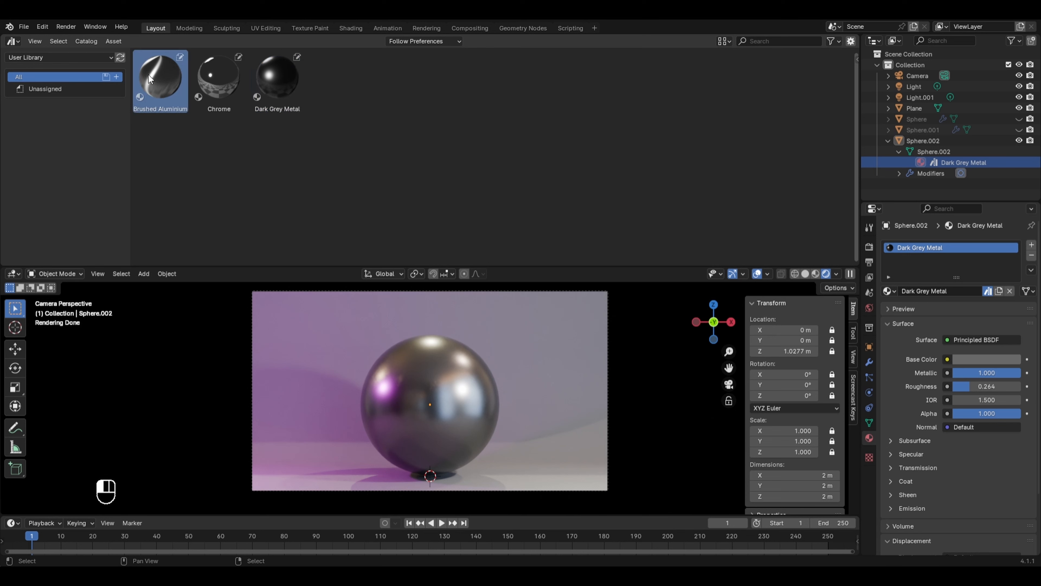
pyautogui.click(196, 73)
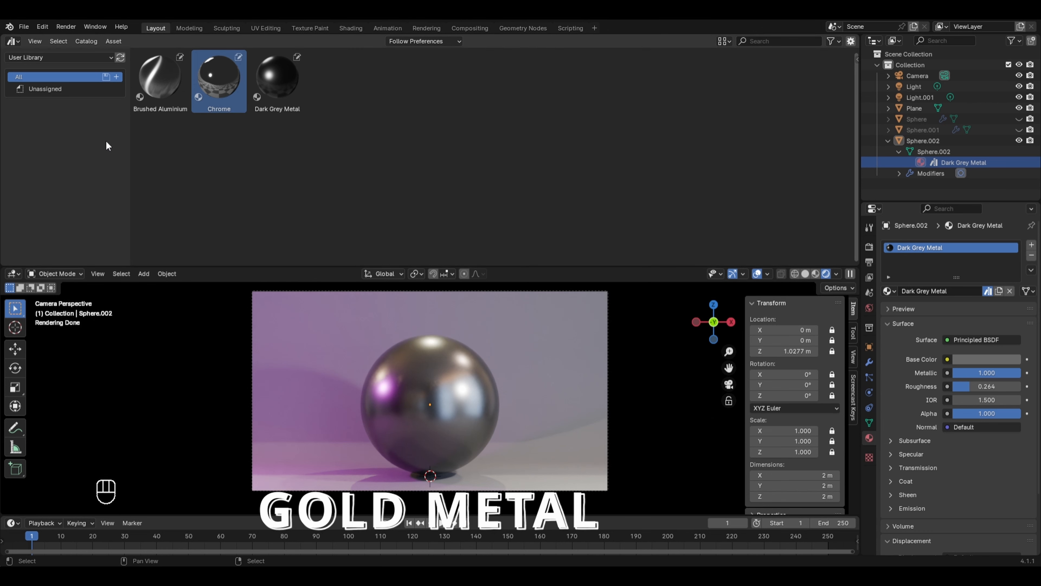
pyautogui.click(13, 41)
pyautogui.click(37, 131)
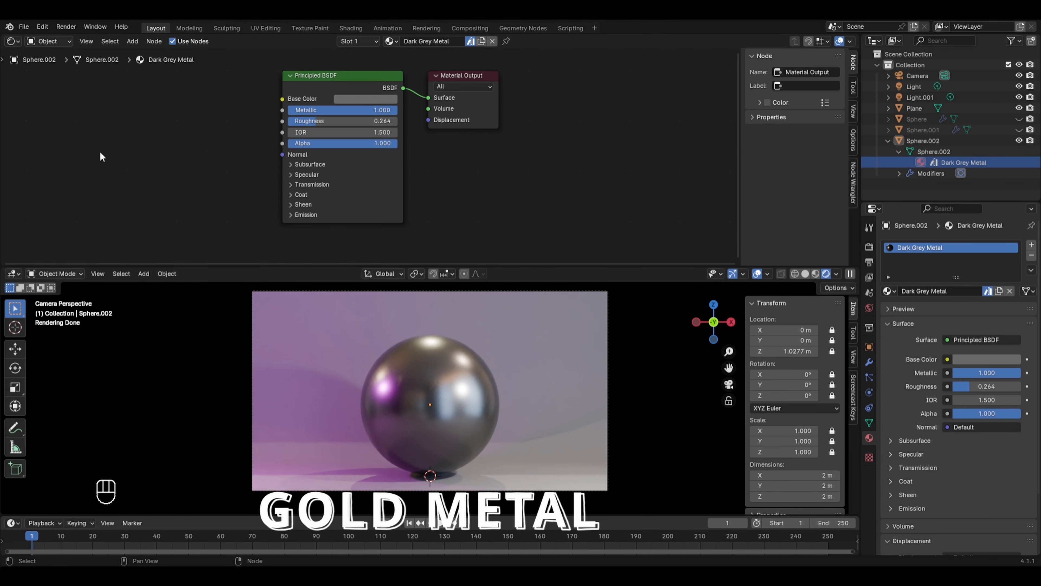
# Duplicate the dark grey sphere in place and hide the original Sphere.002 in the viewport
pyautogui.click(442, 396)
pyautogui.hotkey('shift', 'd')
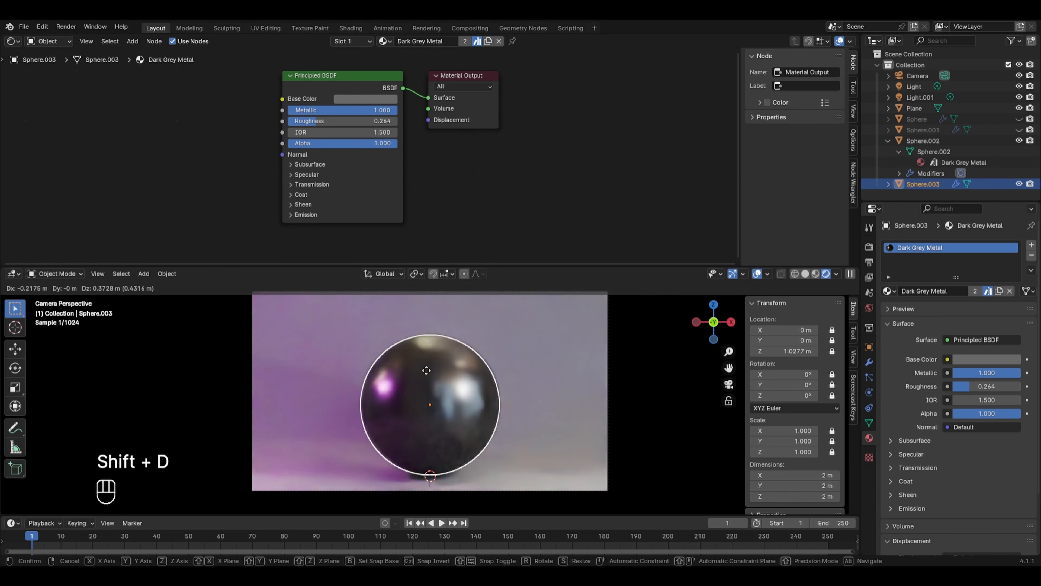
pyautogui.rightClick(422, 367)
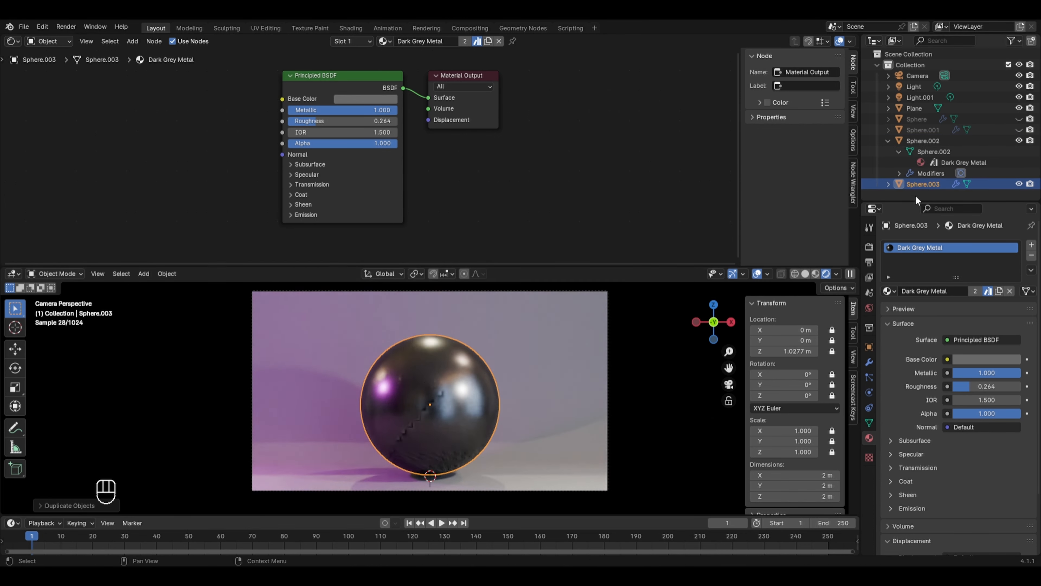
pyautogui.click(1017, 140)
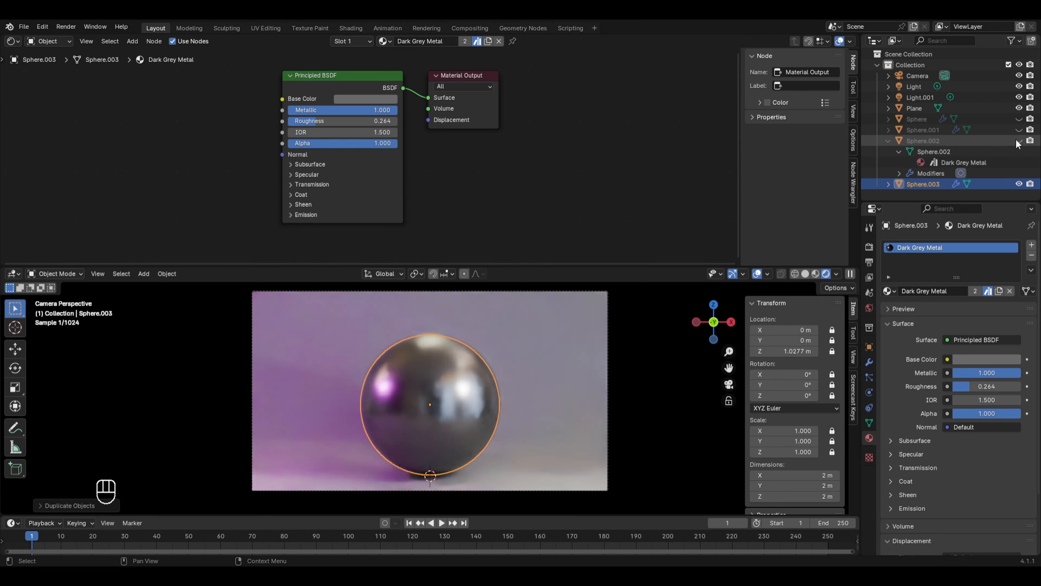
pyautogui.click(889, 140)
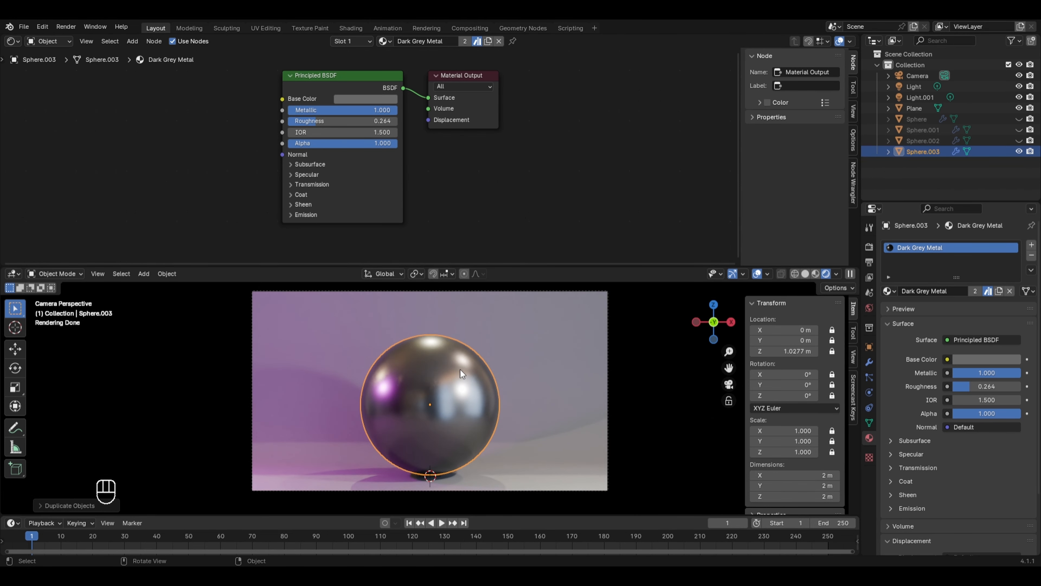
# Replace Dark Grey Metal on Sphere.003 with a new material, setting metallic to 1 and roughness to 0.1
pyautogui.click(499, 41)
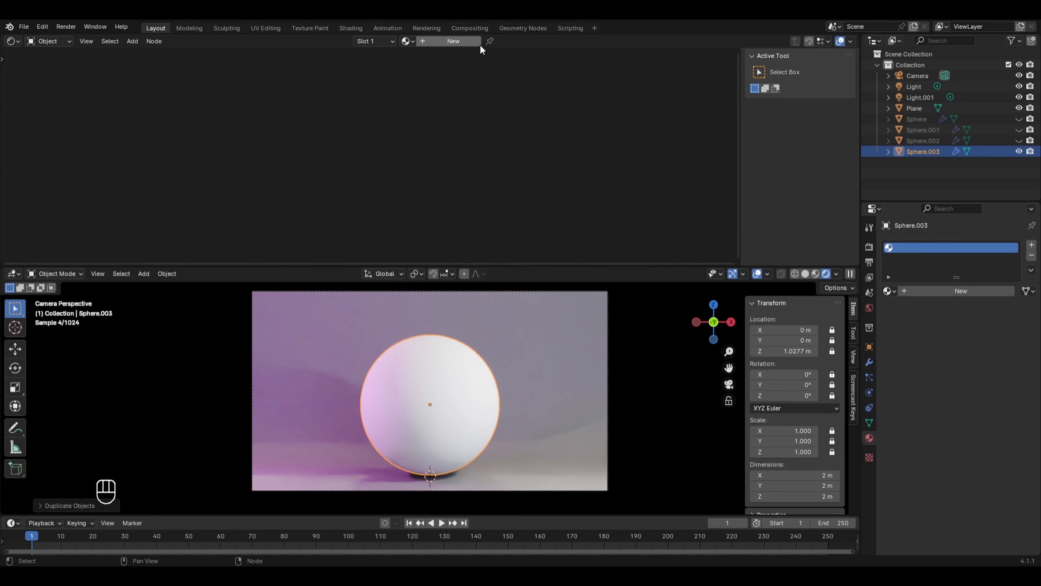
pyautogui.click(468, 42)
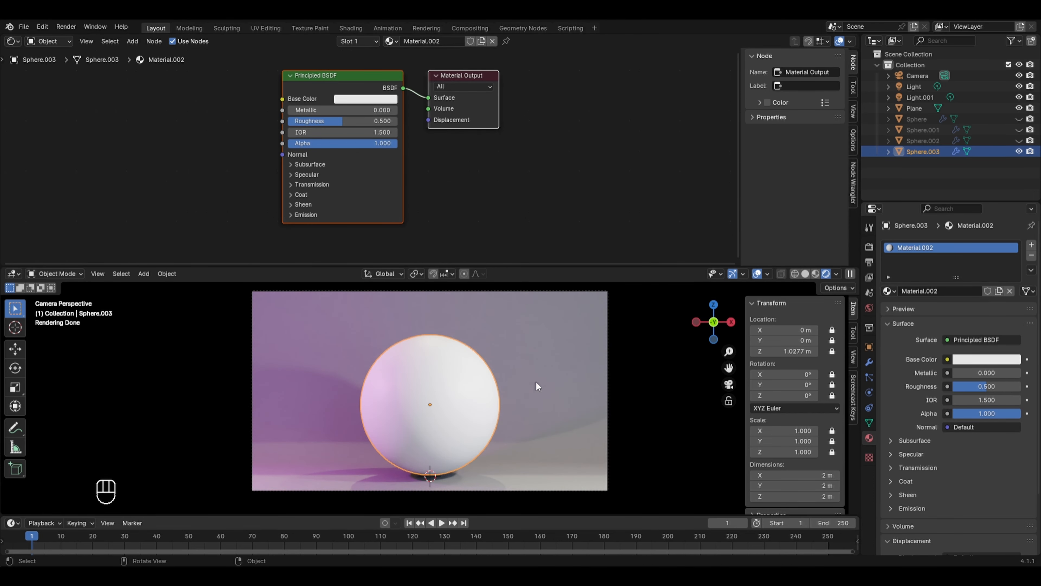
pyautogui.moveTo(297, 110); pyautogui.dragTo(380, 110)
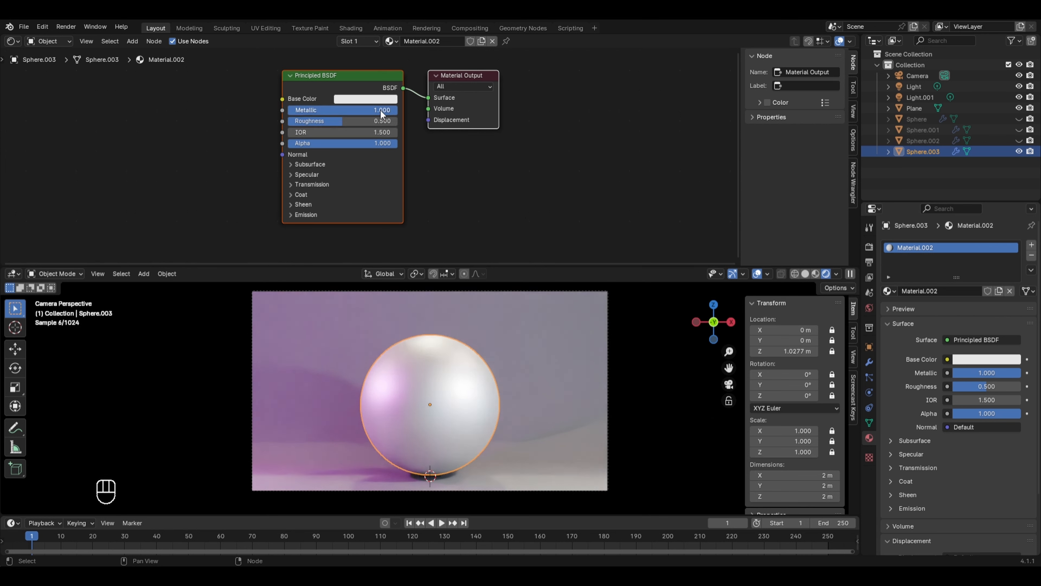
pyautogui.doubleClick(371, 120)
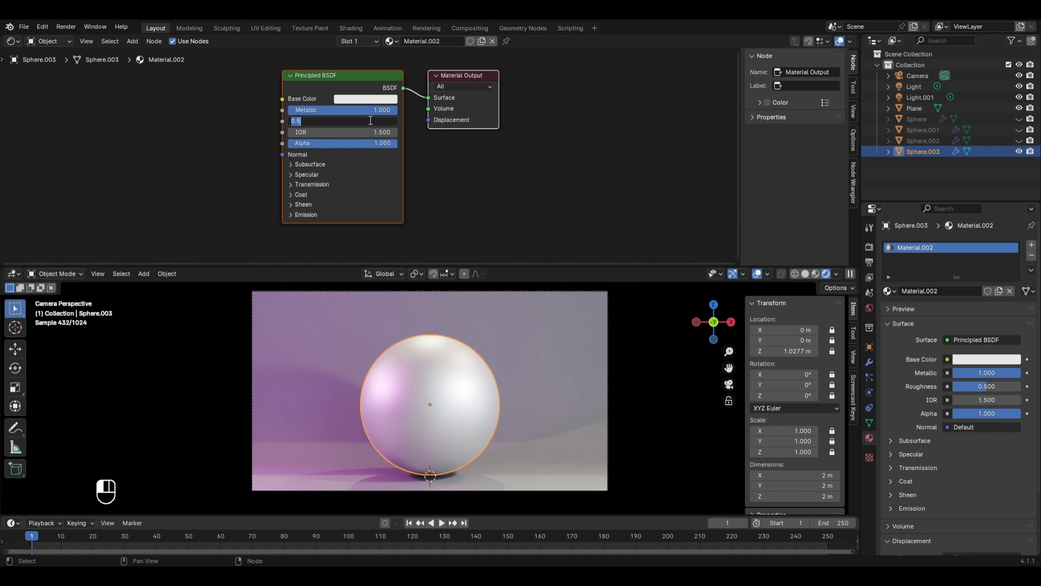
pyautogui.write('0.1')
pyautogui.press('Return')
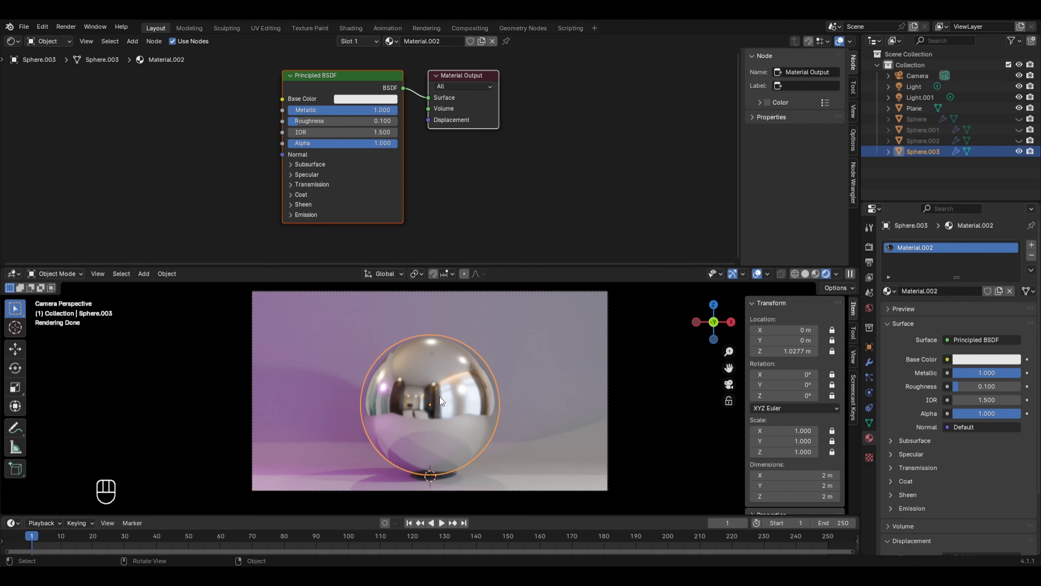
# Try a pale gold base colour with hue 0.117 and saturation 0.736, and a blue with RGB 0.306, 0.376, 0.611
pyautogui.click(368, 96)
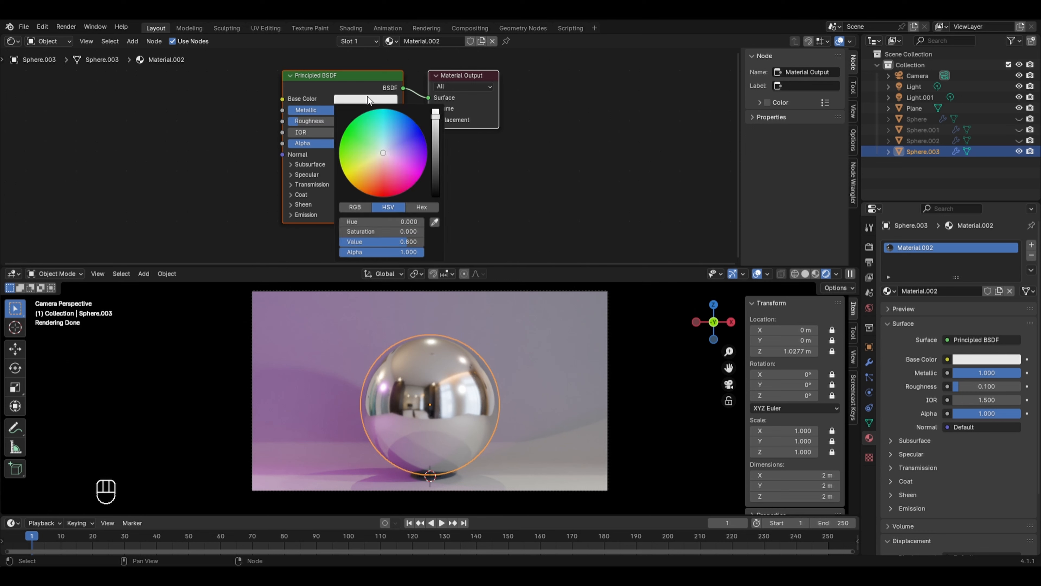
pyautogui.moveTo(382, 152); pyautogui.dragTo(368, 166)
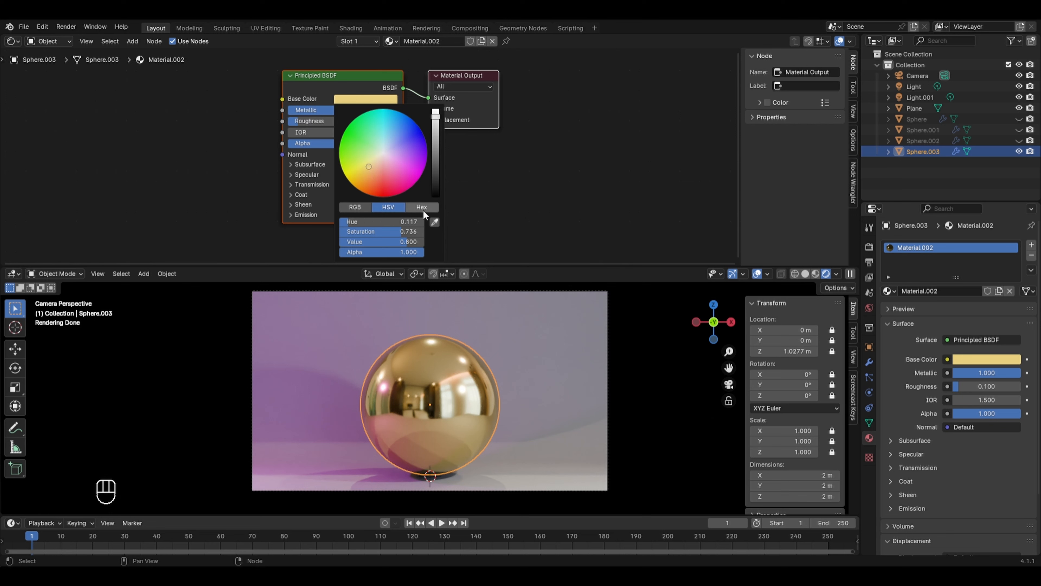
pyautogui.click(368, 207)
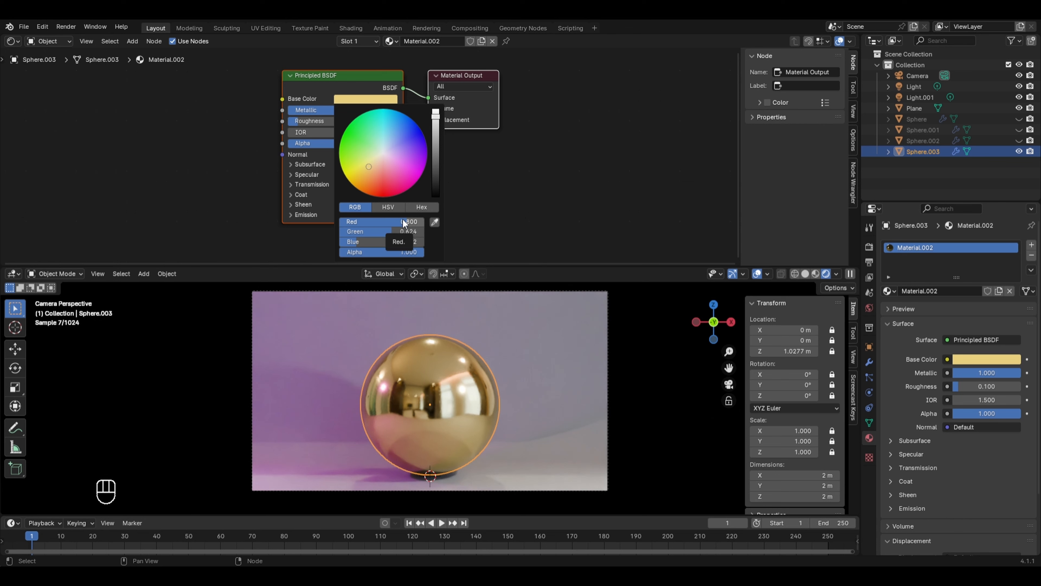
pyautogui.moveTo(395, 218); pyautogui.dragTo(349, 218)
pyautogui.moveTo(367, 232); pyautogui.dragTo(397, 242)
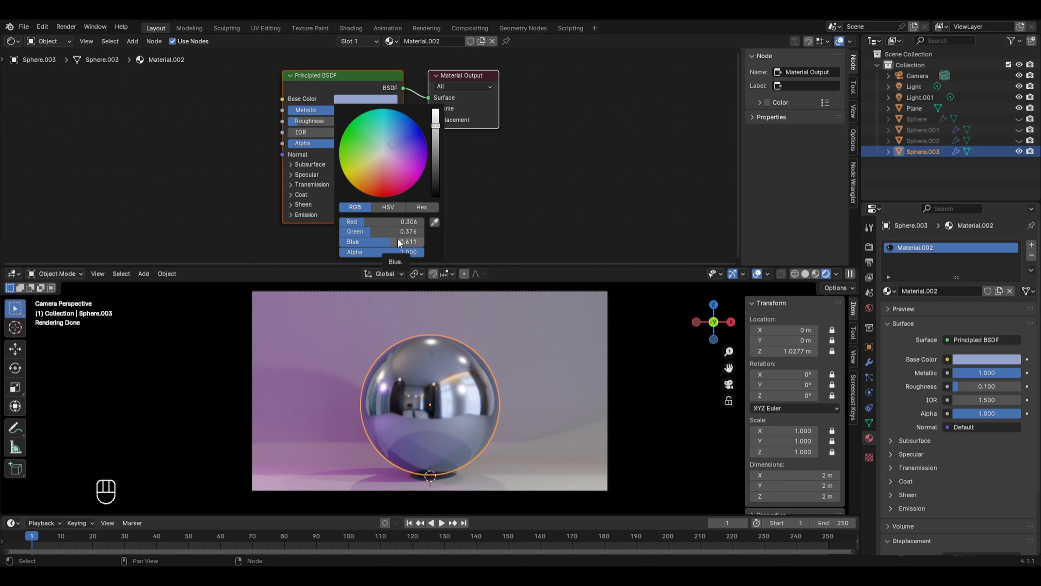
pyautogui.click(391, 207)
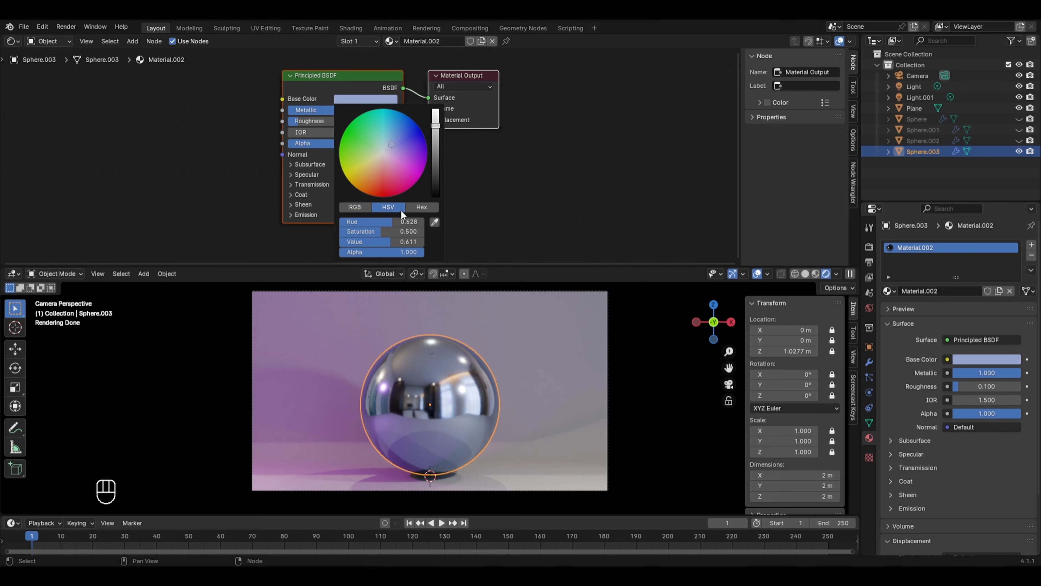
# Set the new material's base colour to the gold hex value D4AF37
pyautogui.click(411, 209)
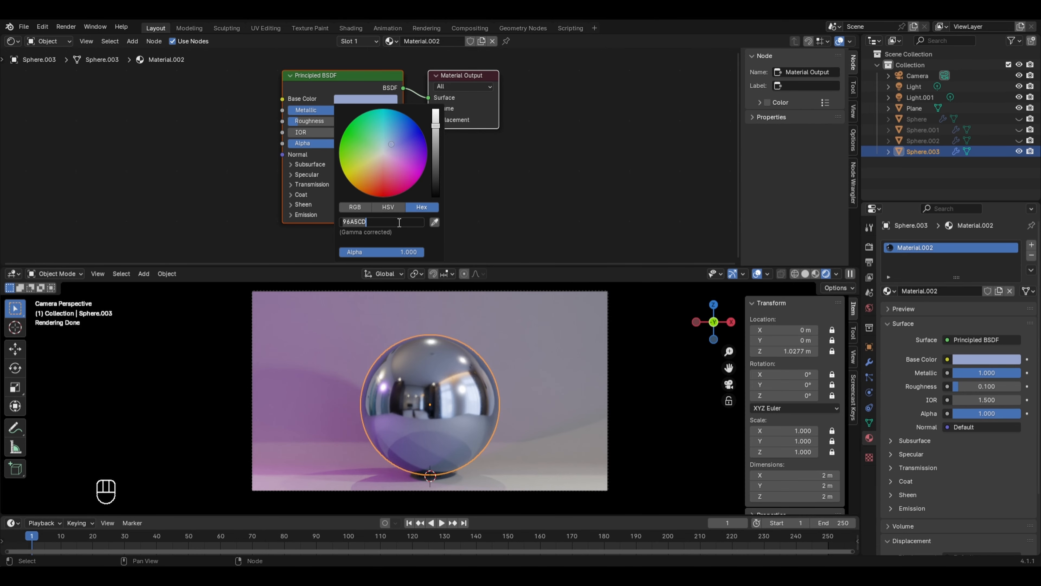
pyautogui.write('d4af')
pyautogui.write('37')
pyautogui.press('Return')
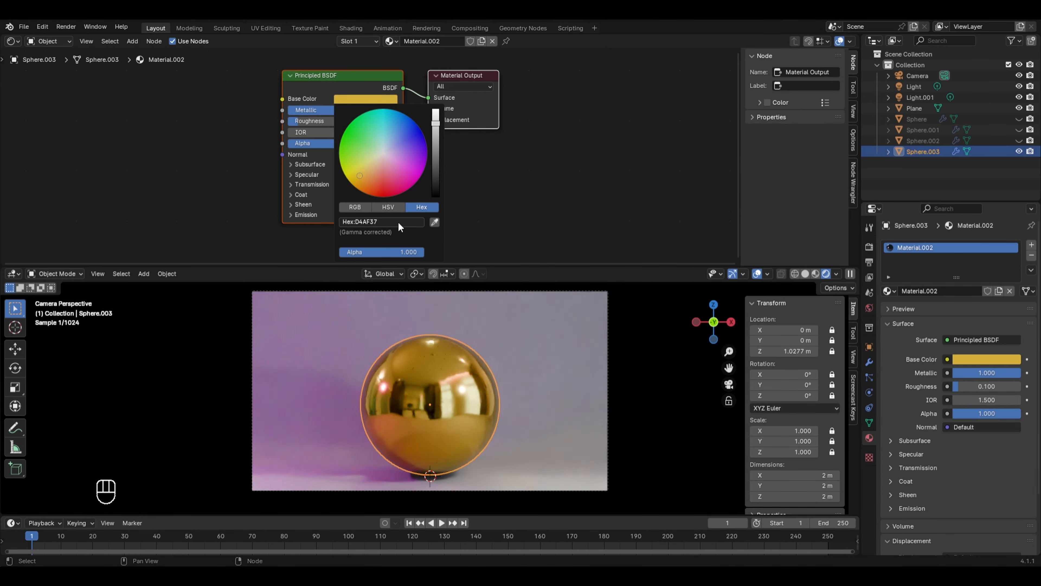
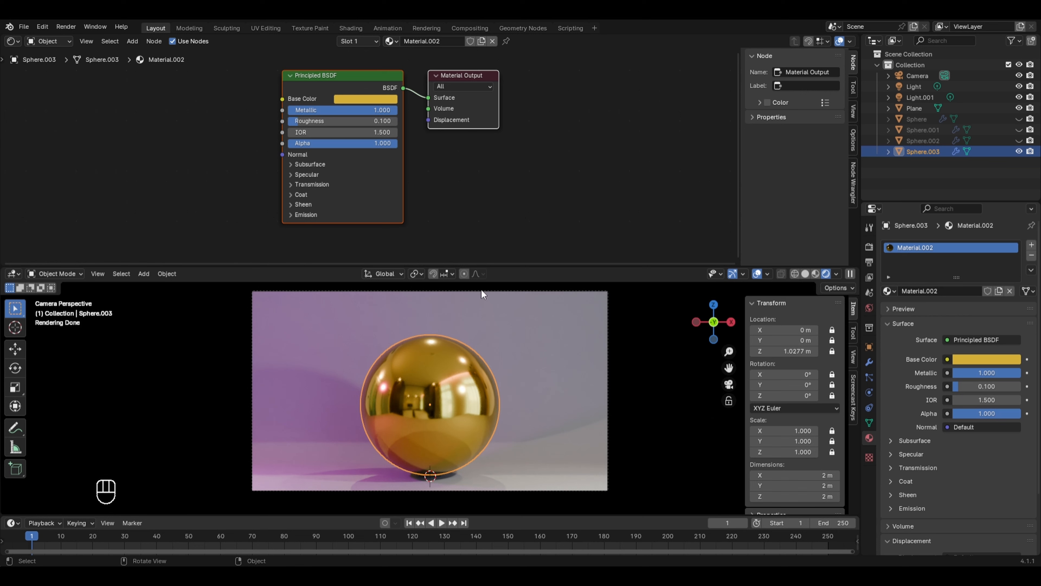
# Rename the new material on Sphere.003 to Gold and mark it as an asset
pyautogui.click(436, 42)
pyautogui.write('Gold')
pyautogui.press('Return')
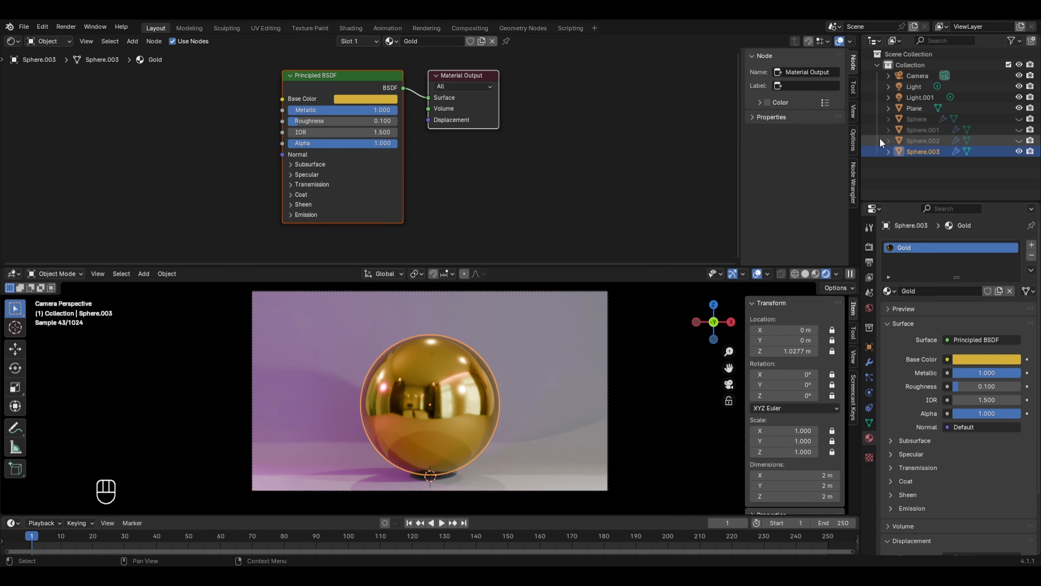
pyautogui.click(889, 151)
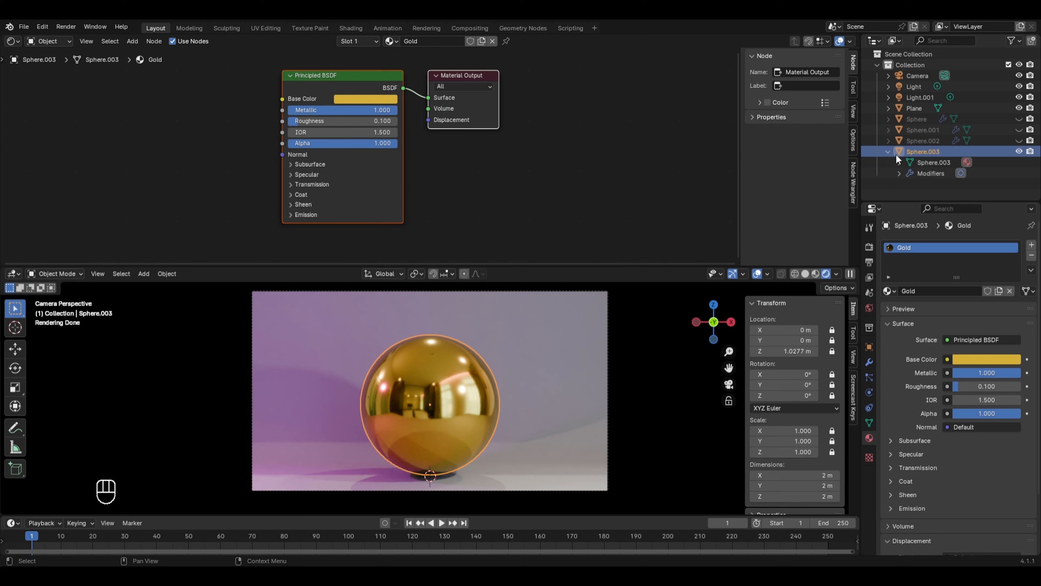
pyautogui.click(900, 162)
pyautogui.click(926, 171)
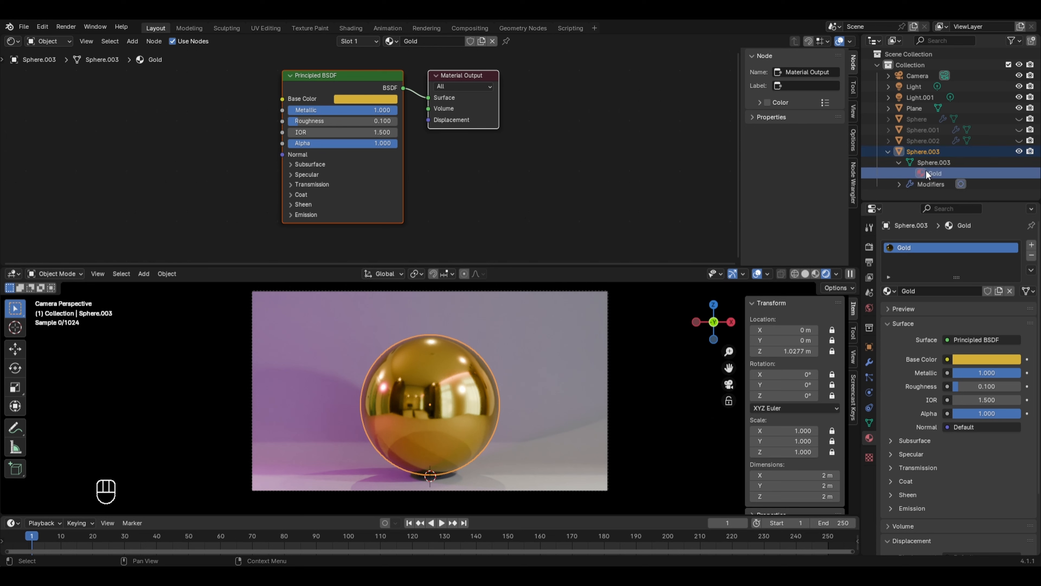
pyautogui.rightClick(926, 169)
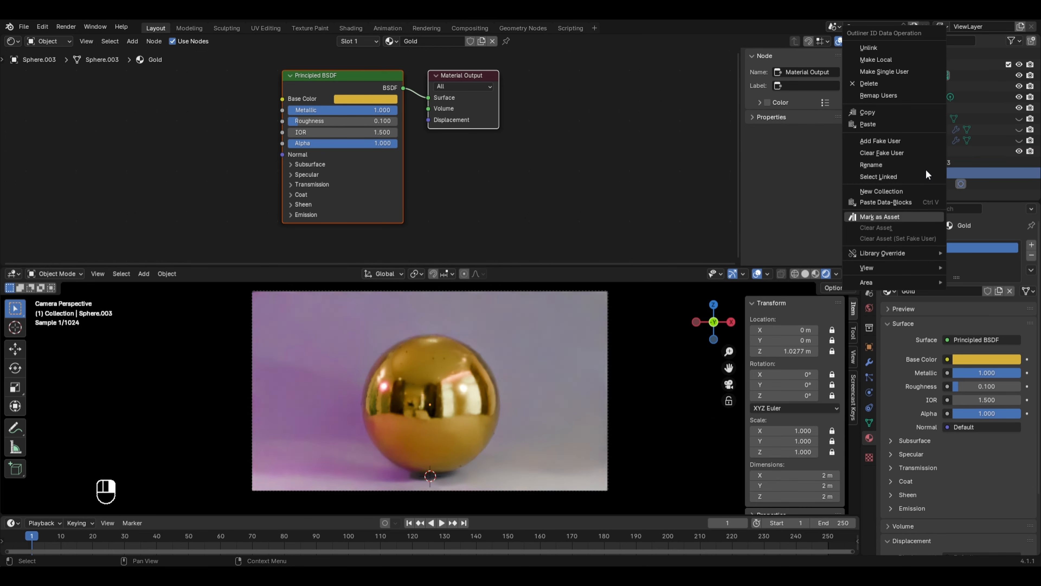
pyautogui.click(883, 219)
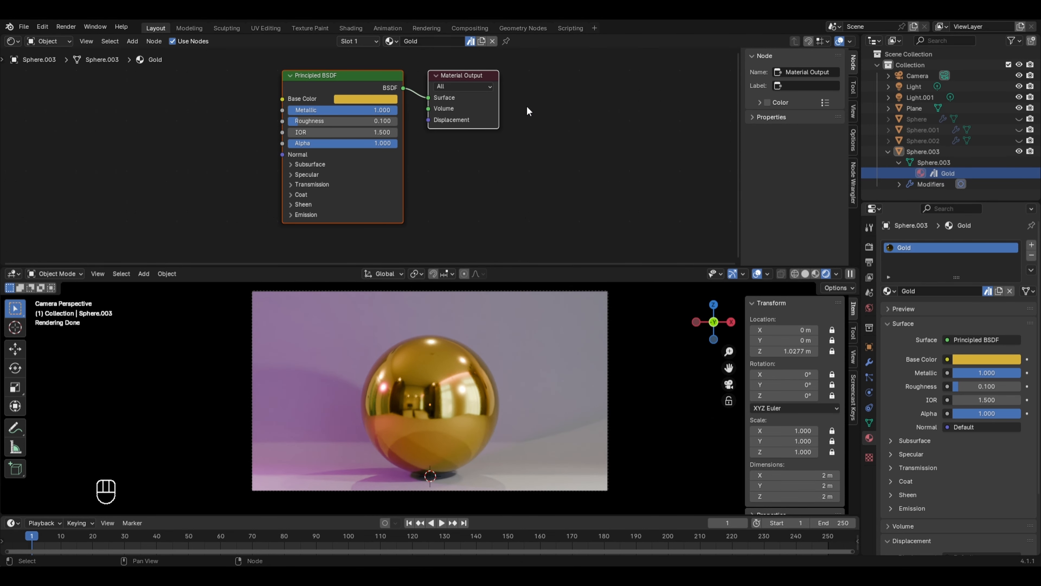
# In the Asset Browser, try Chrome, Brushed Aluminium and Dark Grey Metal on Sphere.003, save the file, and reapply Gold to the sphere
pyautogui.click(12, 41)
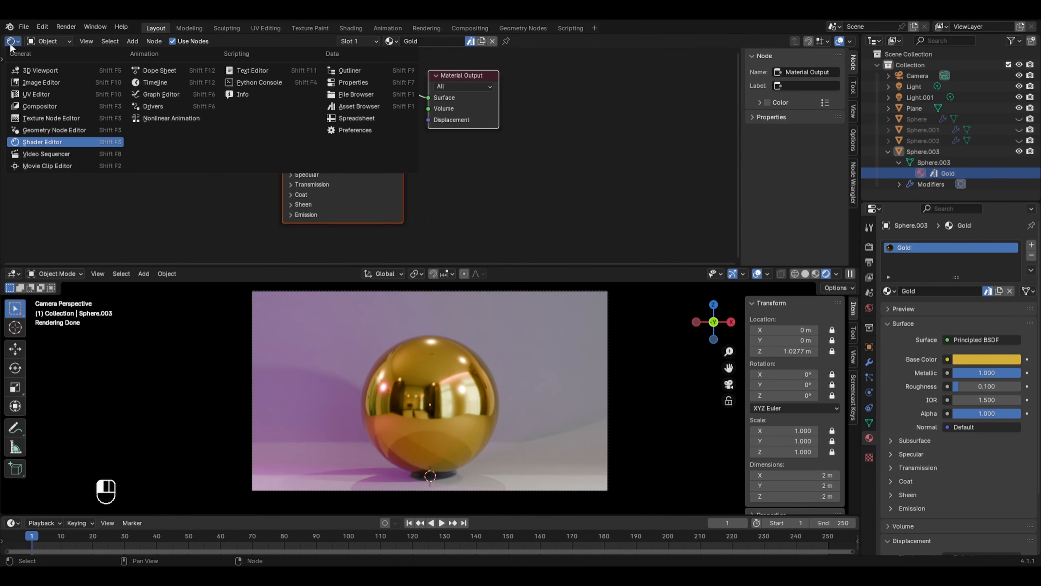
pyautogui.click(351, 106)
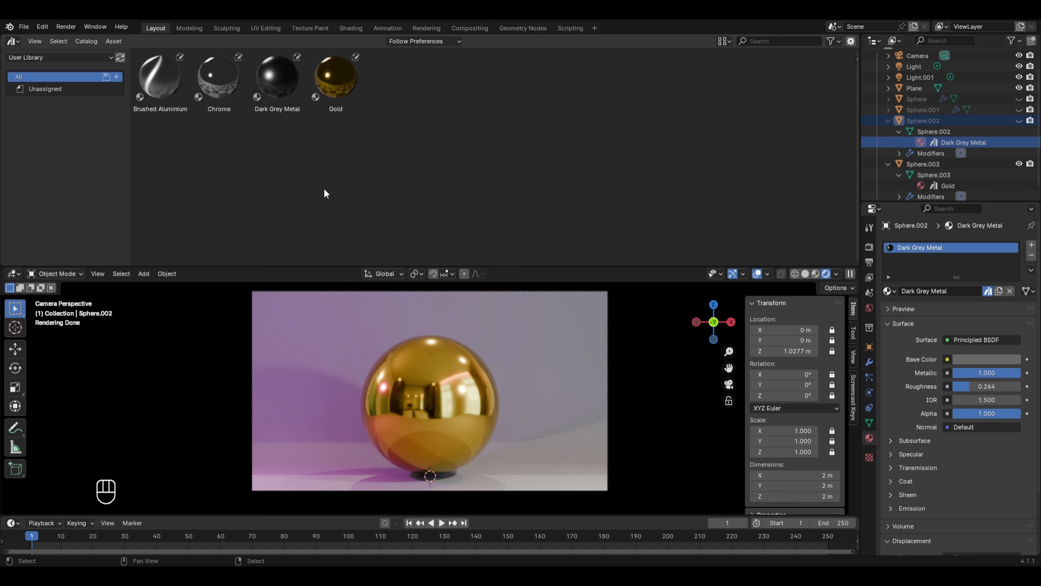
pyautogui.moveTo(217, 88); pyautogui.dragTo(422, 378)
pyautogui.moveTo(182, 90)
pyautogui.mouseDown()
pyautogui.moveTo(246, 215)
pyautogui.moveTo(432, 367)
pyautogui.mouseUp()
pyautogui.hotkey('ctrl', 's')
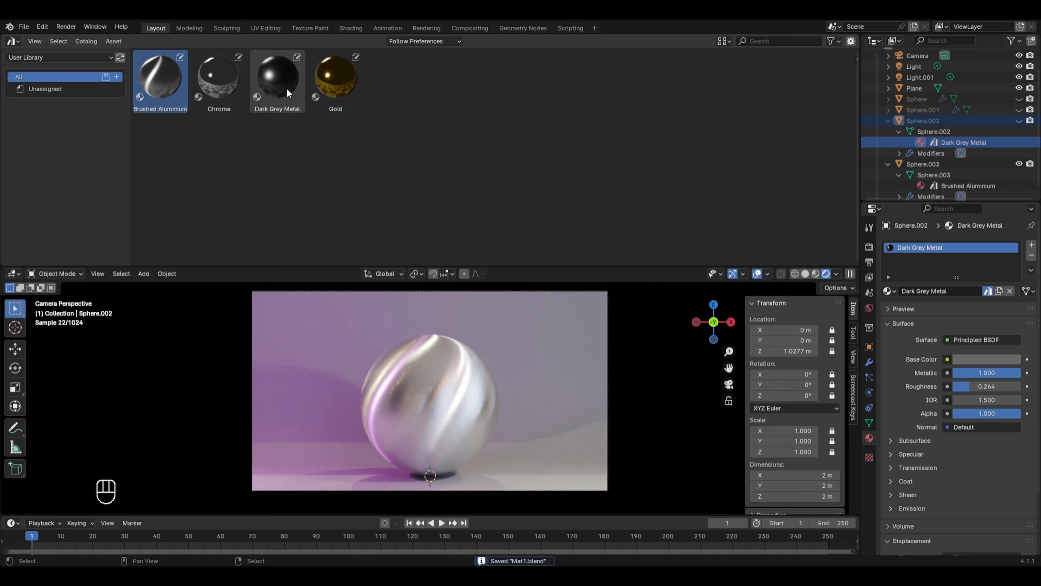
pyautogui.moveTo(277, 78); pyautogui.dragTo(446, 366)
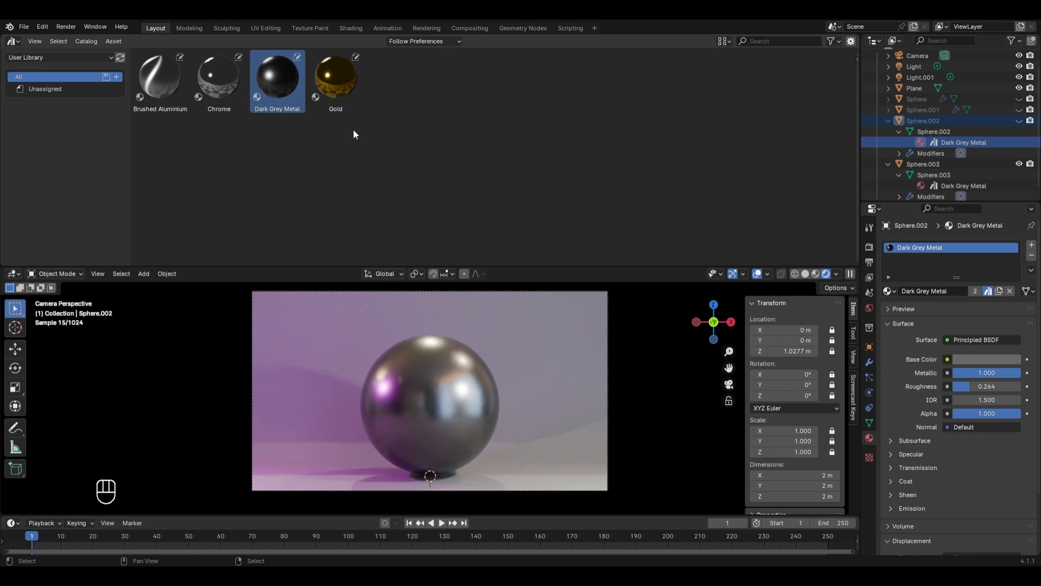
pyautogui.moveTo(349, 93); pyautogui.dragTo(430, 390)
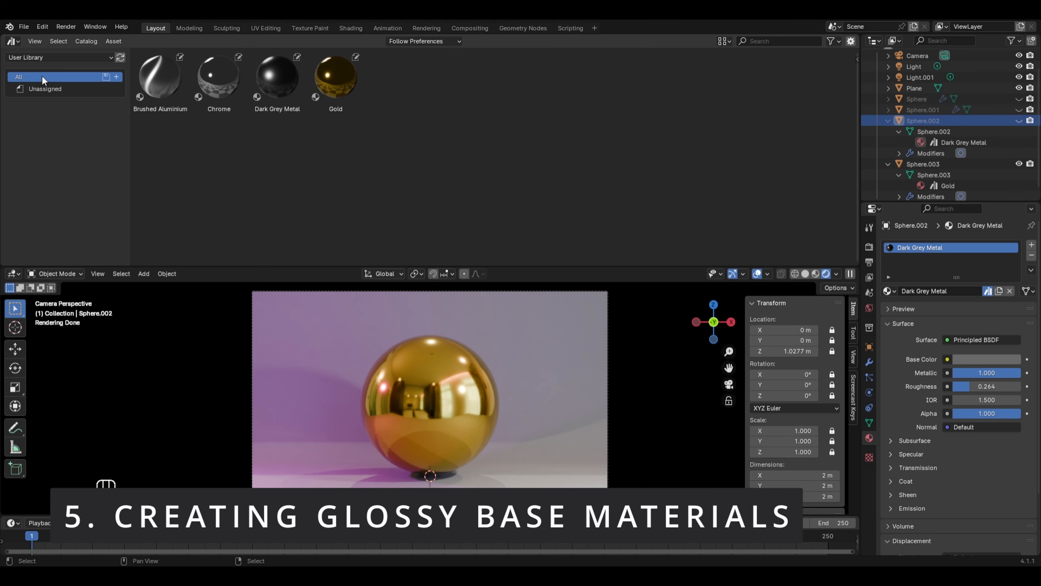
# Return to the Shader Editor, duplicate the gold Sphere.003 in place, and hide the original with its outliner hierarchy collapsed
pyautogui.click(20, 41)
pyautogui.click(41, 147)
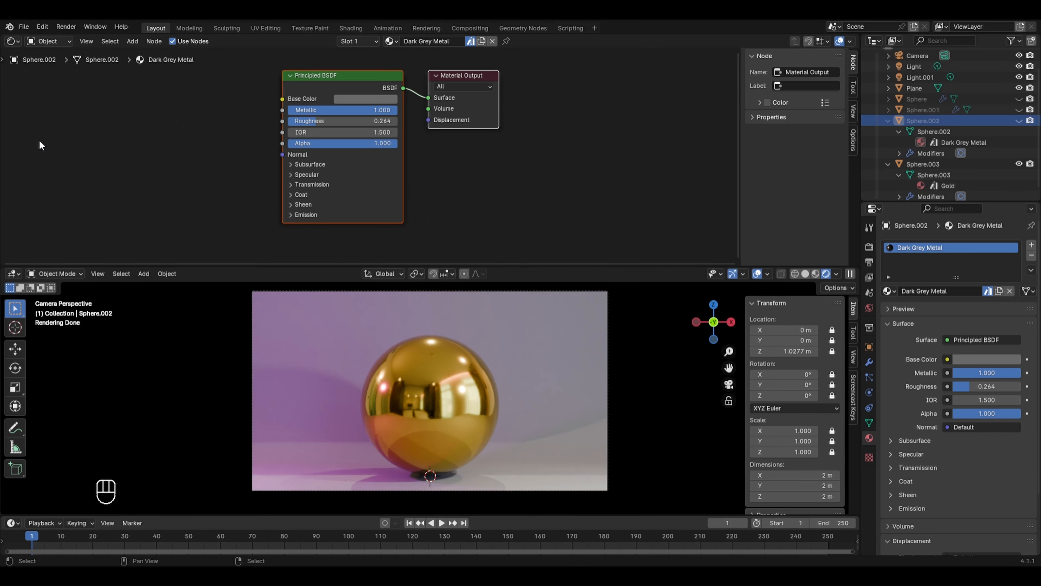
pyautogui.click(403, 368)
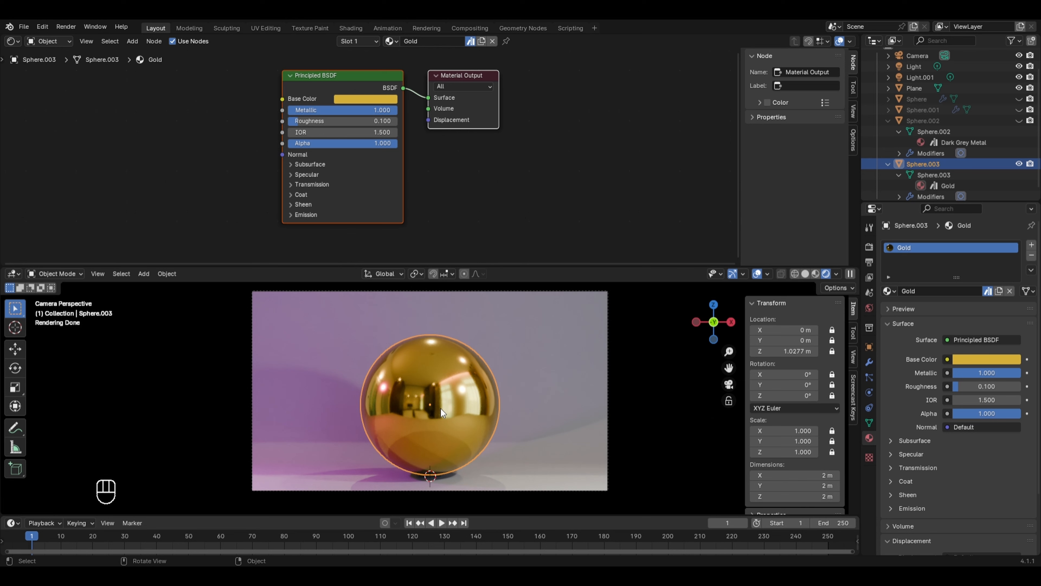
pyautogui.hotkey('shift', 'd')
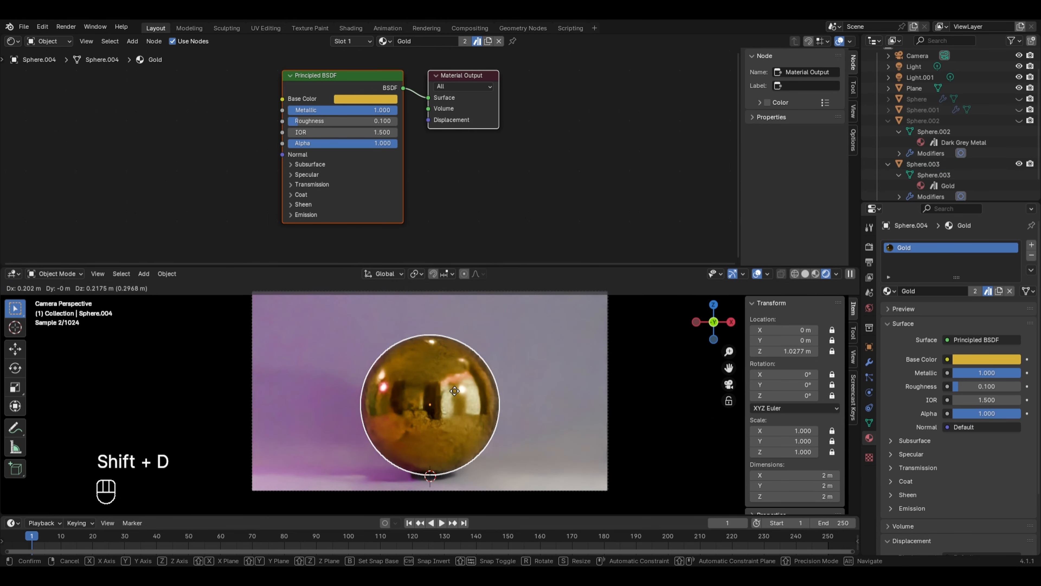
pyautogui.rightClick(455, 390)
pyautogui.scroll(-2, 903, 122)
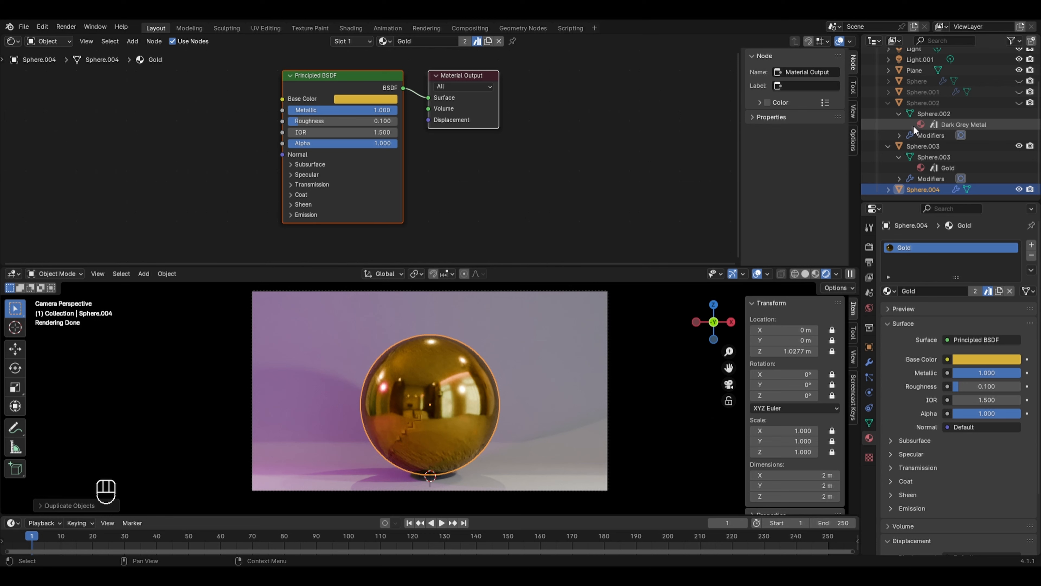
pyautogui.click(1018, 146)
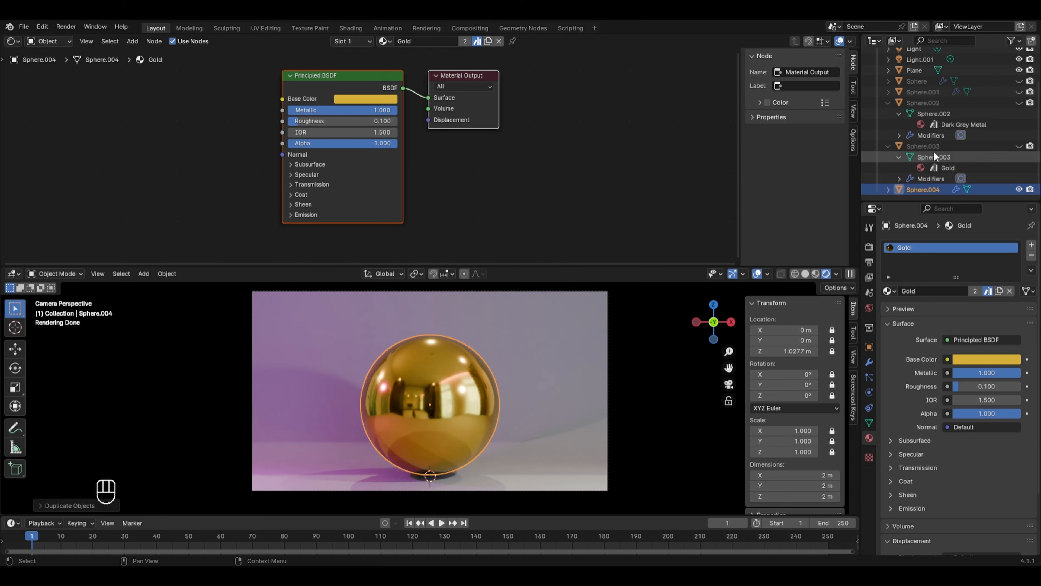
pyautogui.click(889, 146)
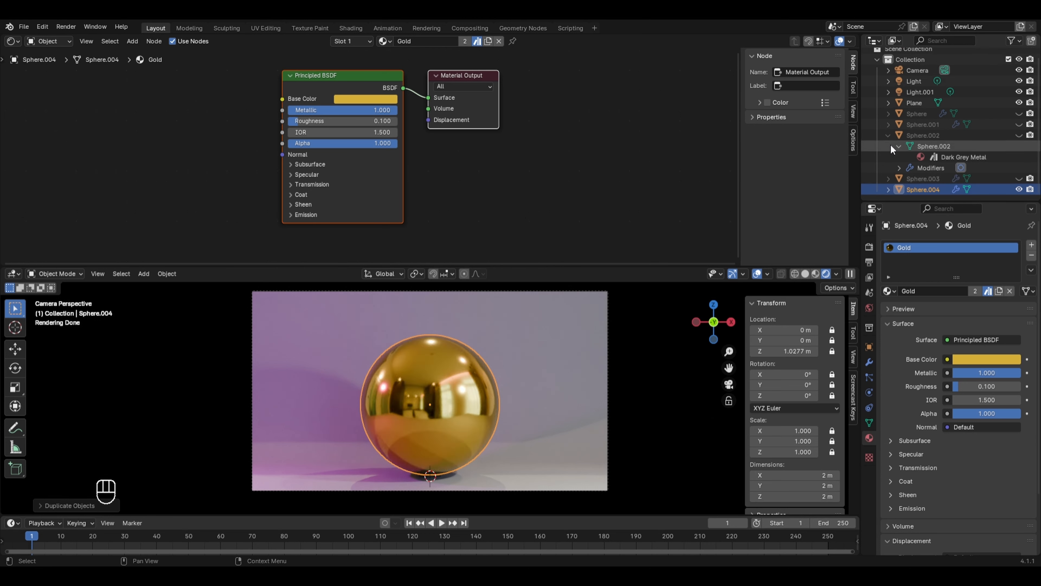
pyautogui.click(887, 136)
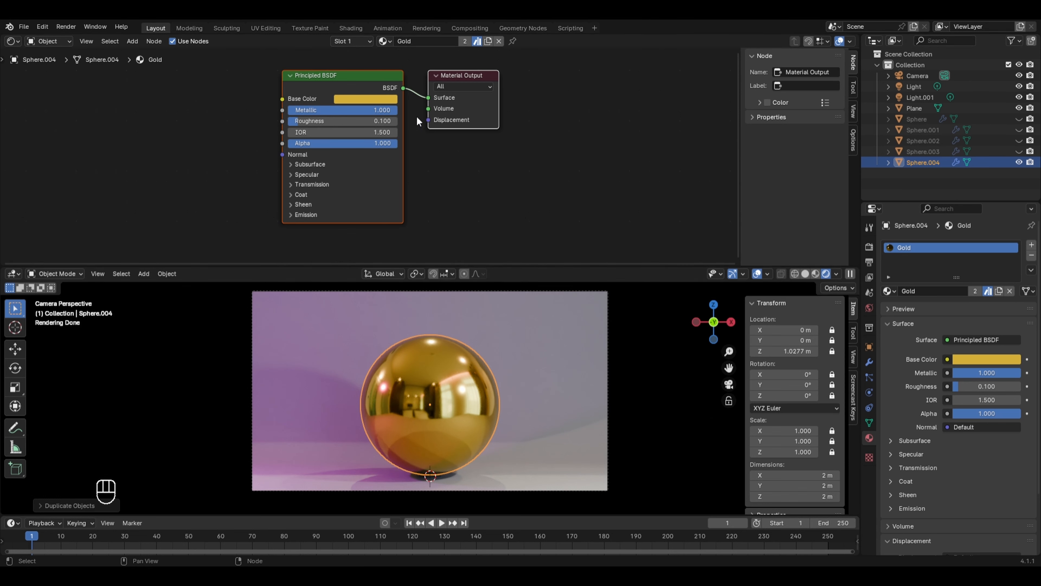
# Replace Gold on Sphere.004 with a new material and set its roughness to 0
pyautogui.click(498, 41)
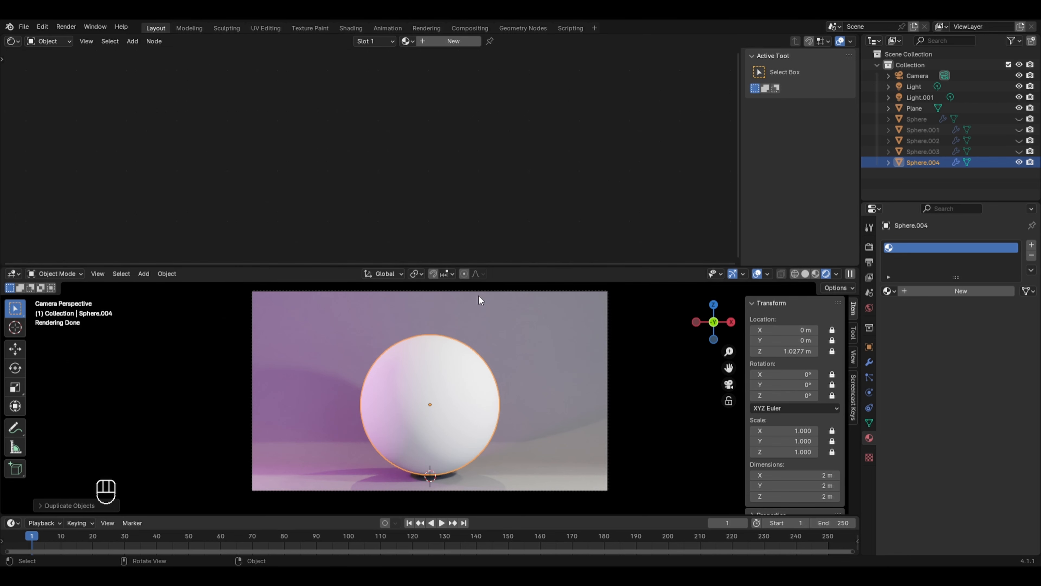
pyautogui.click(450, 41)
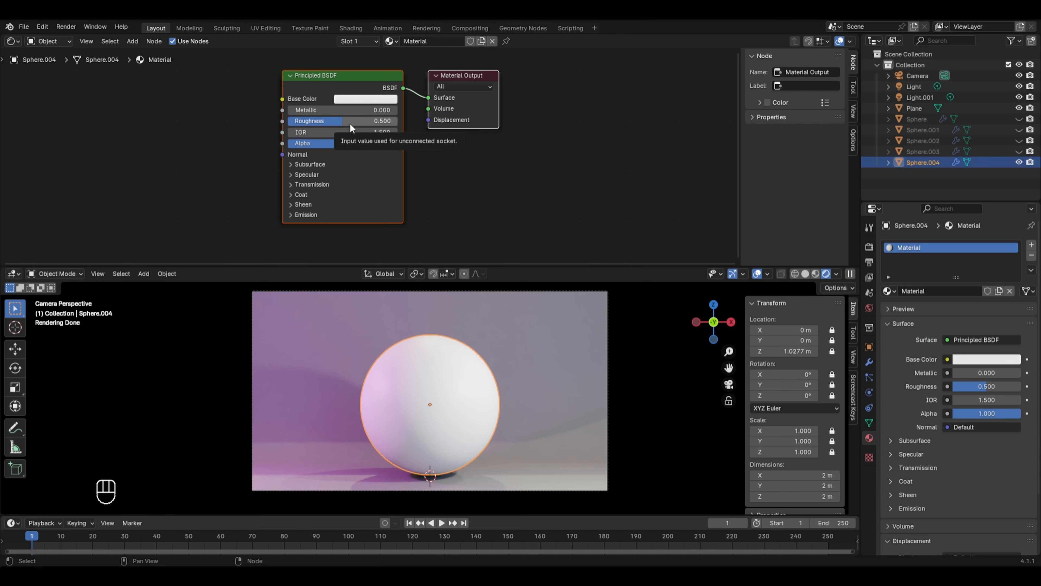
pyautogui.moveTo(350, 124); pyautogui.dragTo(289, 124)
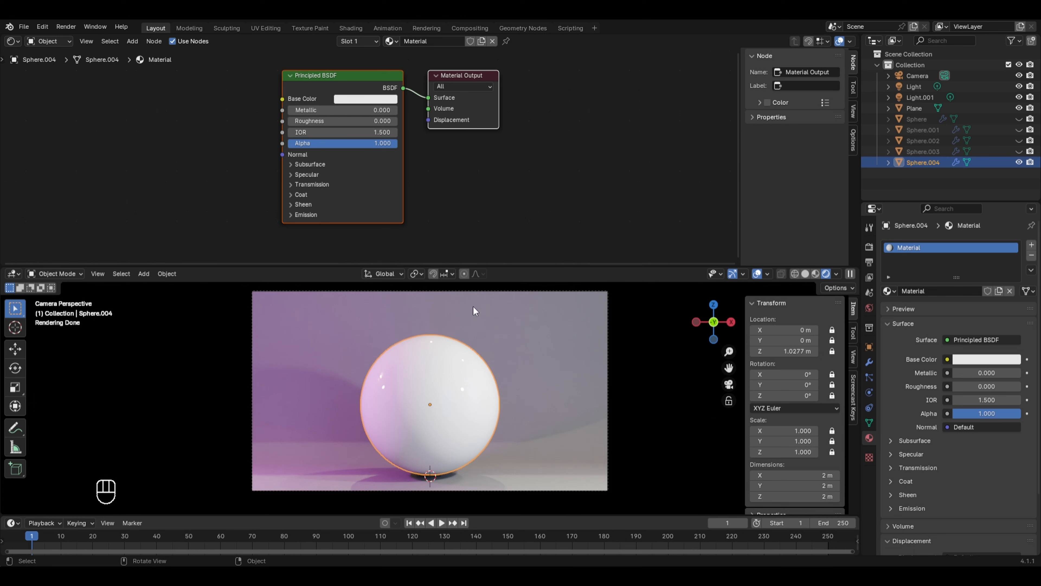
# Try a blue base colour with saturation 0.861 on the new material, testing metallic at 1 and returning it to 0
pyautogui.click(348, 100)
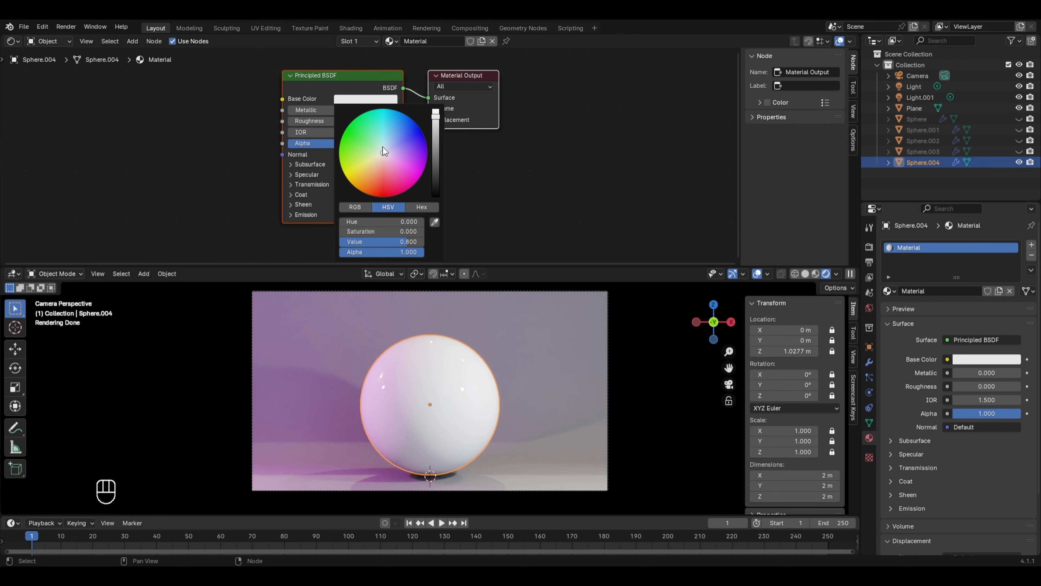
pyautogui.click(404, 141)
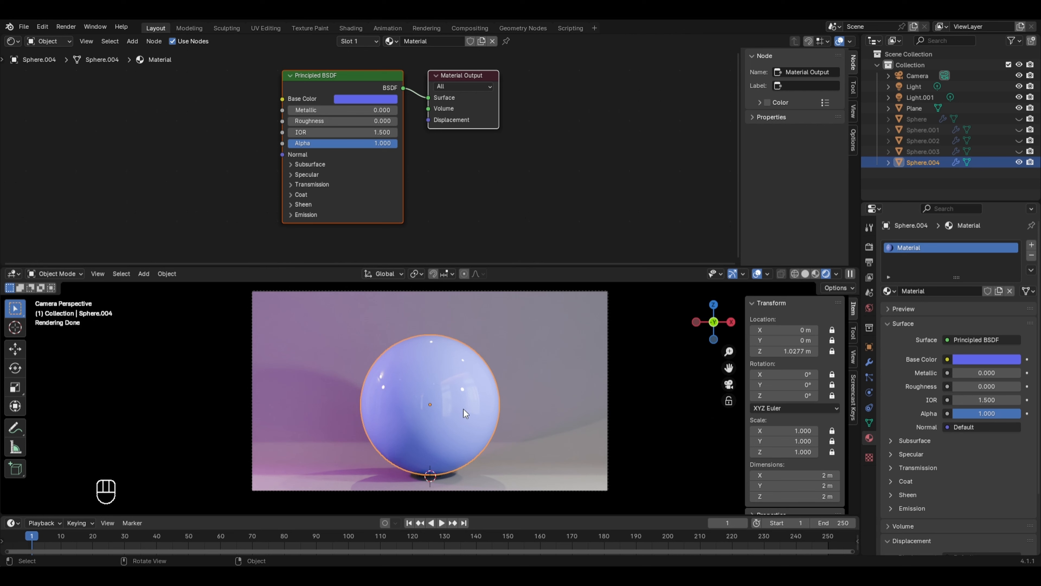
pyautogui.scroll(1, 464, 408)
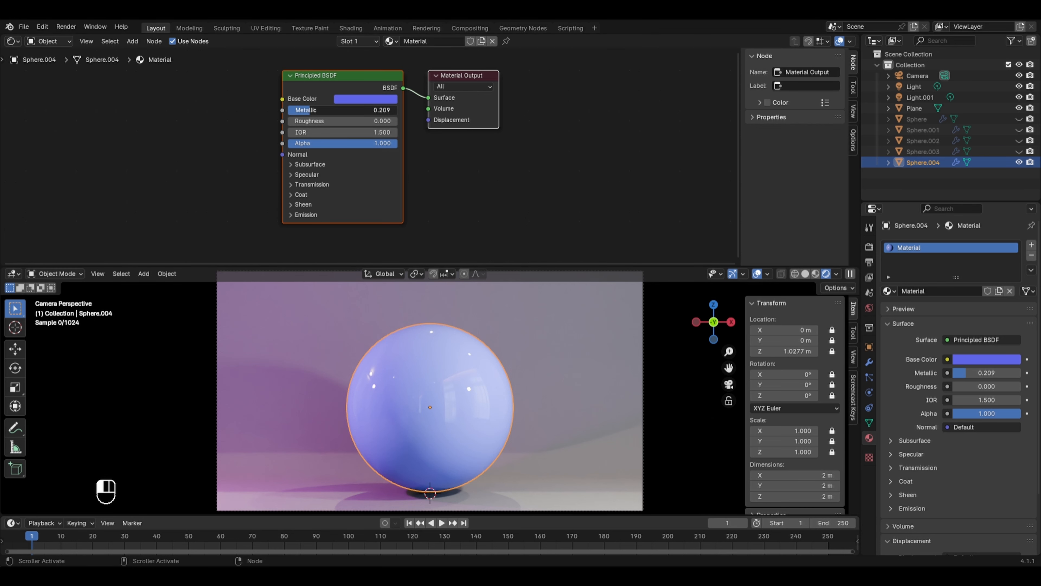
pyautogui.moveTo(333, 111); pyautogui.dragTo(389, 111)
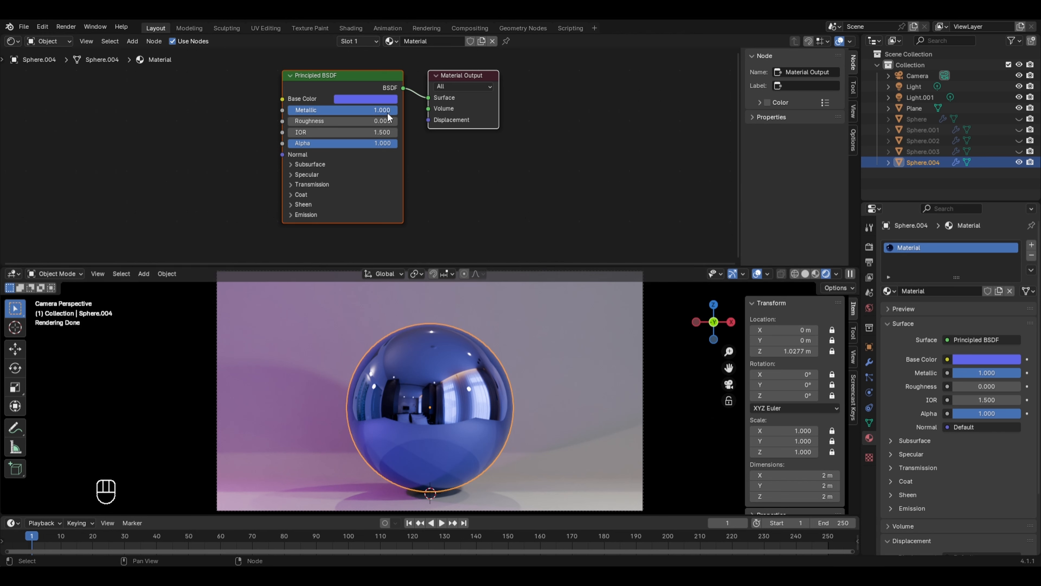
pyautogui.moveTo(388, 113); pyautogui.dragTo(288, 111)
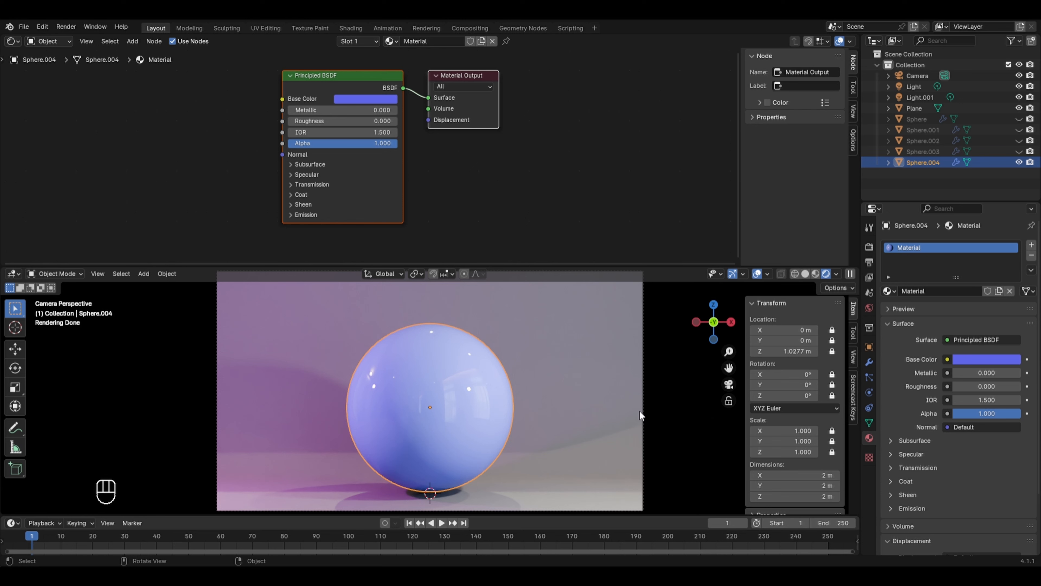
pyautogui.scroll(-1, 640, 411)
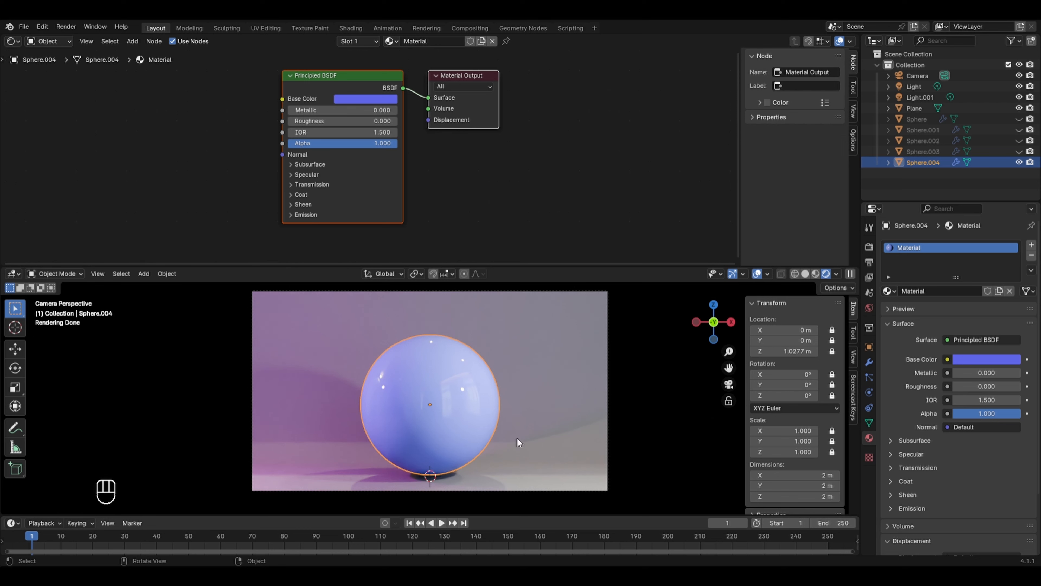
# Try a salmon base colour, and set the new material's base colour to green with hue 0.332, saturation 0.952 and value 0.8
pyautogui.click(376, 97)
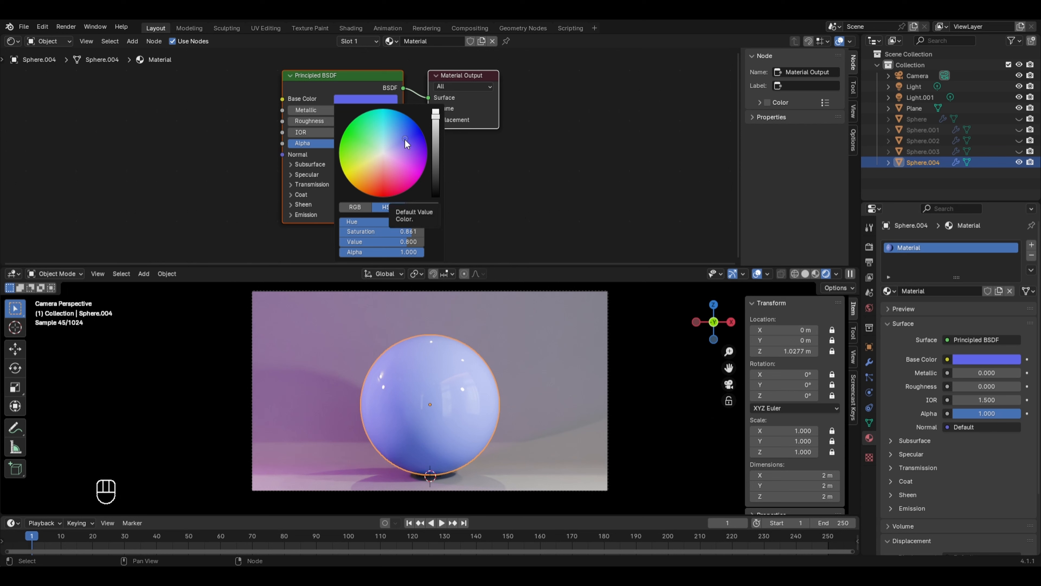
pyautogui.moveTo(404, 139); pyautogui.dragTo(380, 172)
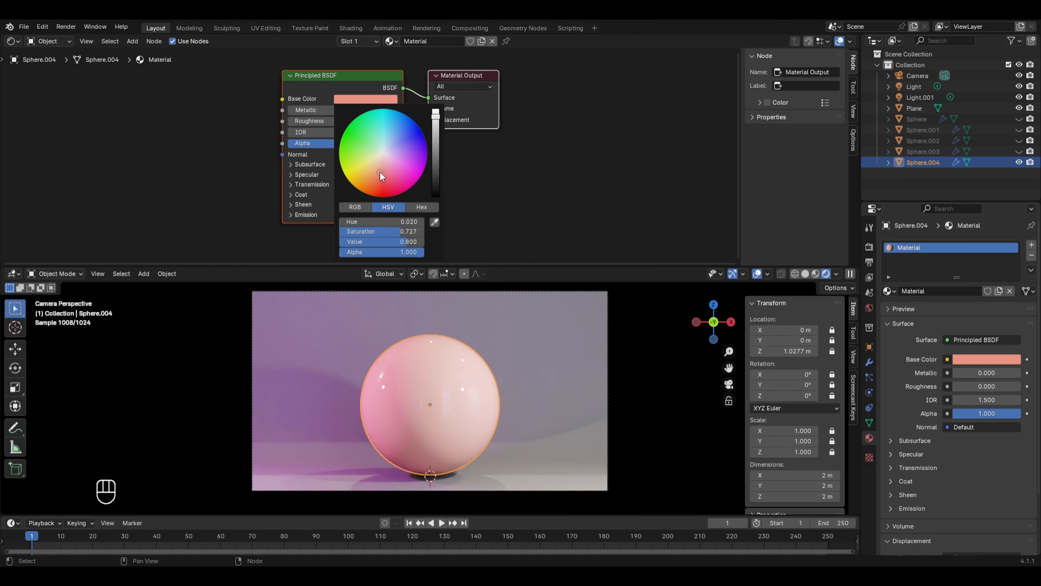
pyautogui.moveTo(380, 172); pyautogui.dragTo(353, 137)
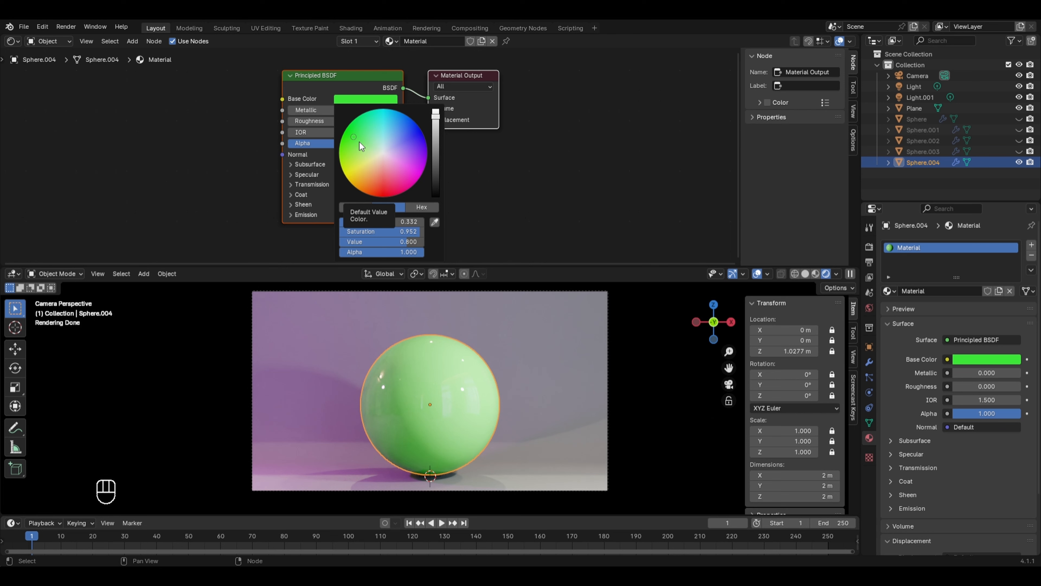
pyautogui.click(353, 136)
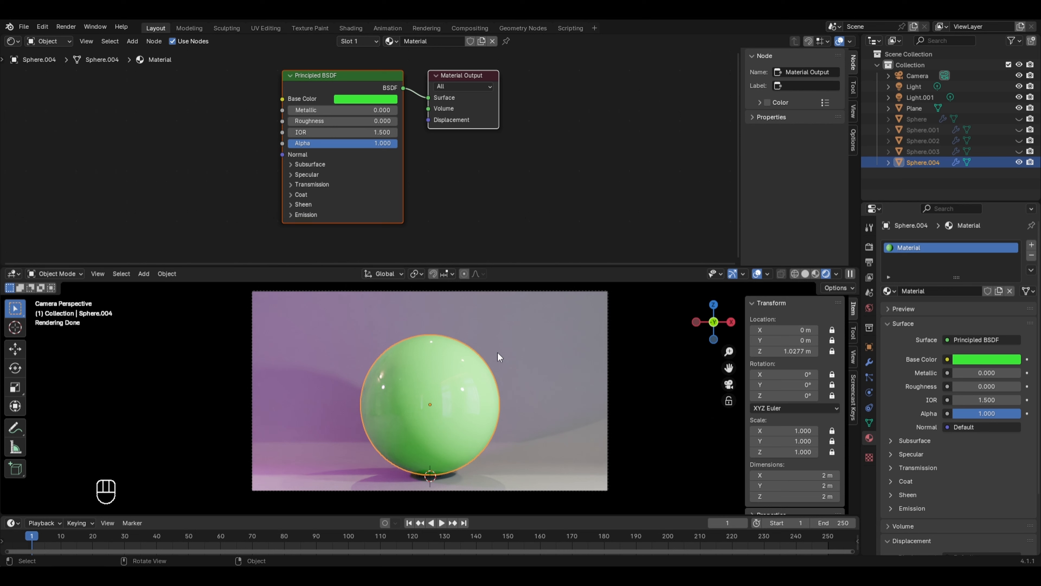
# Rename the new material on Sphere.004 to Glossy Green and mark it as an asset
pyautogui.click(890, 161)
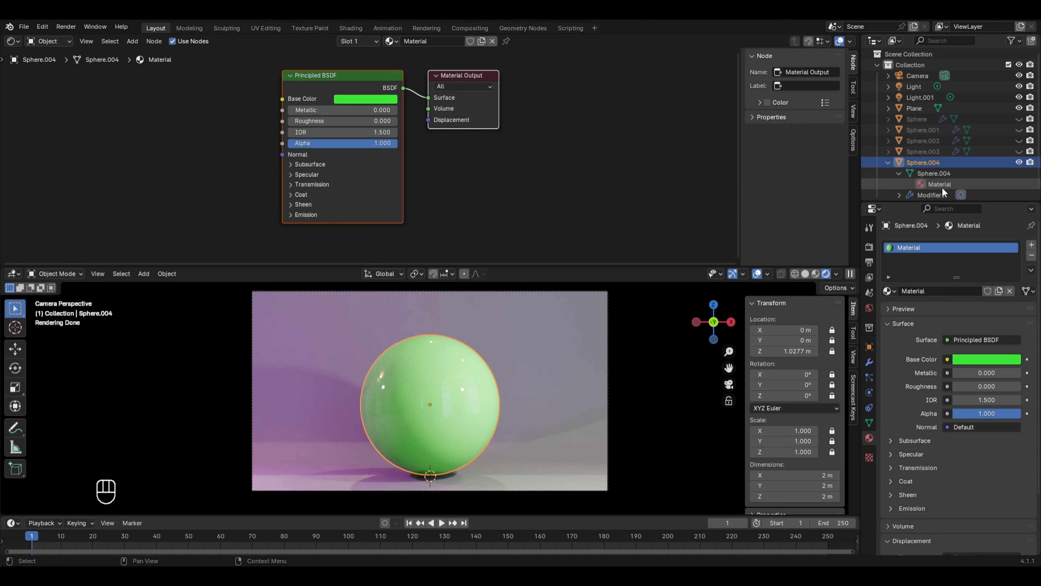
pyautogui.doubleClick(942, 187)
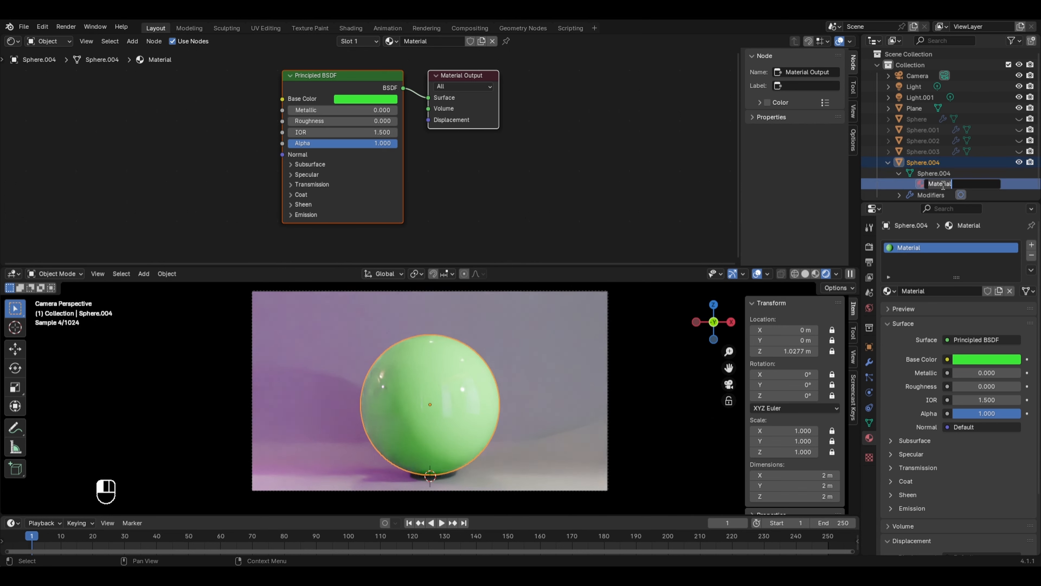
pyautogui.write('Glossy Green')
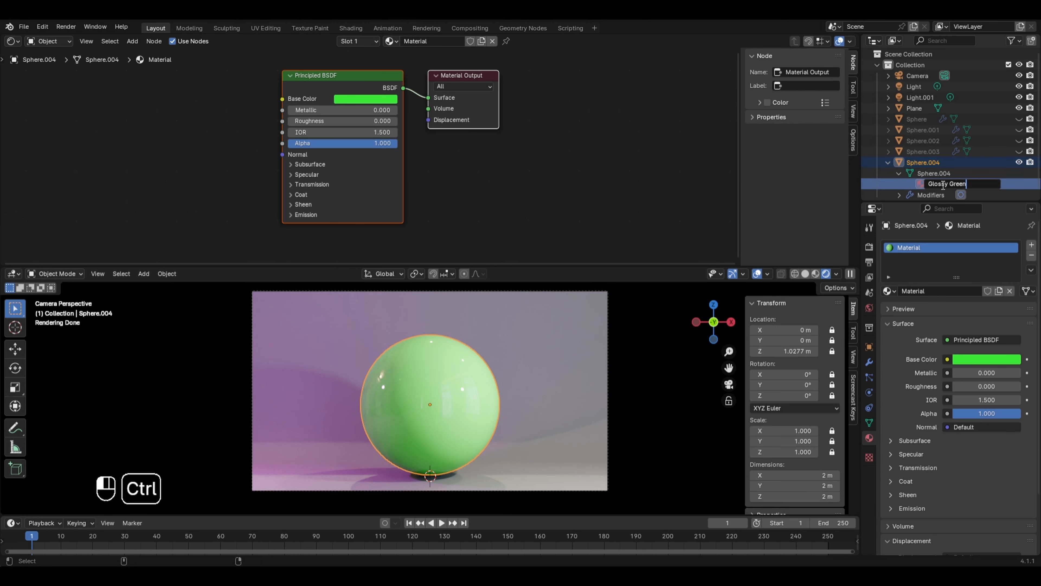
pyautogui.press('Return')
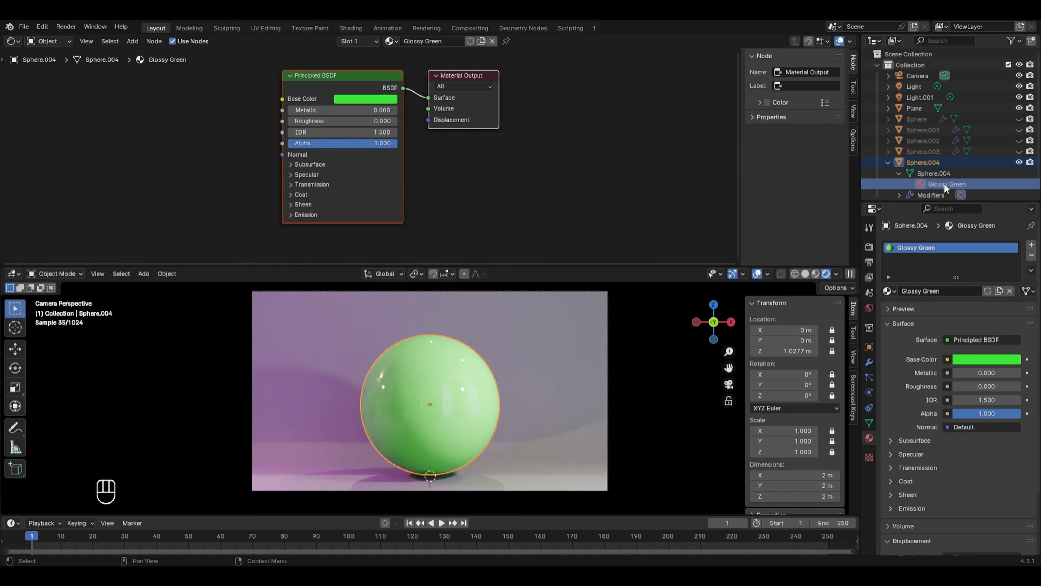
pyautogui.rightClick(945, 183)
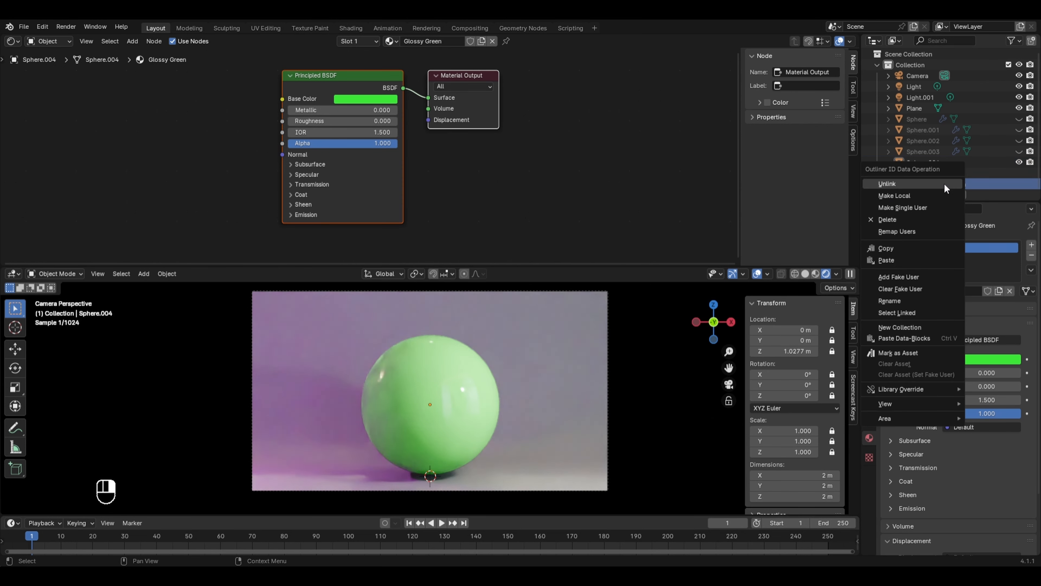
pyautogui.click(896, 354)
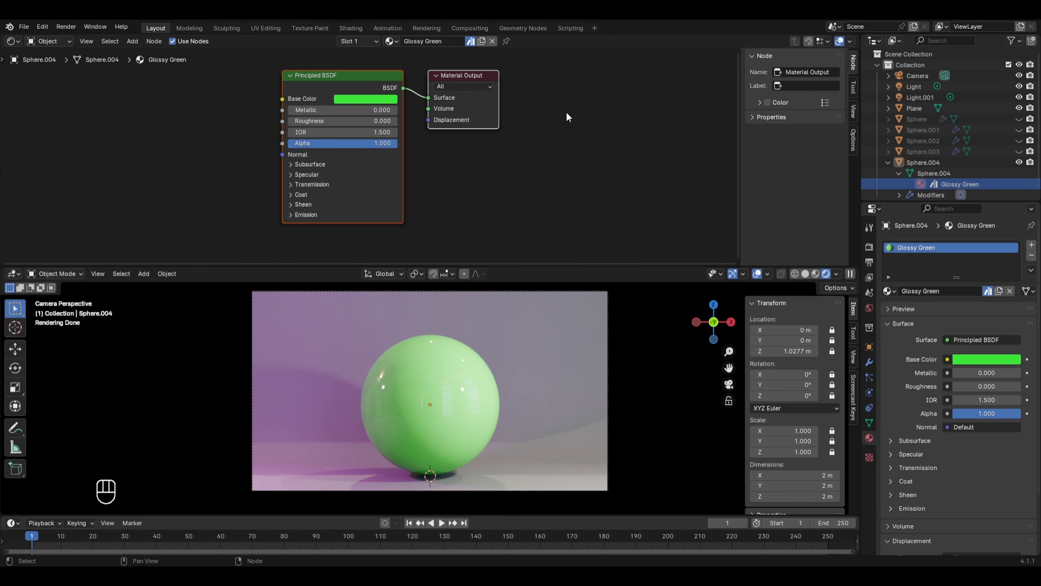
# Switch the Shader Editor area to the Asset Browser and refresh the User Library
pyautogui.click(12, 41)
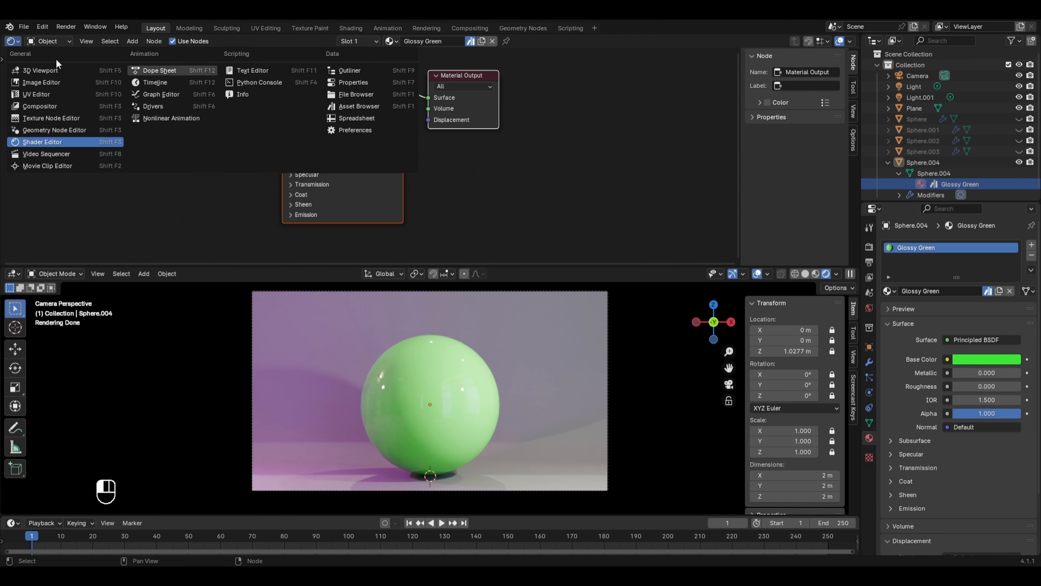
pyautogui.click(364, 106)
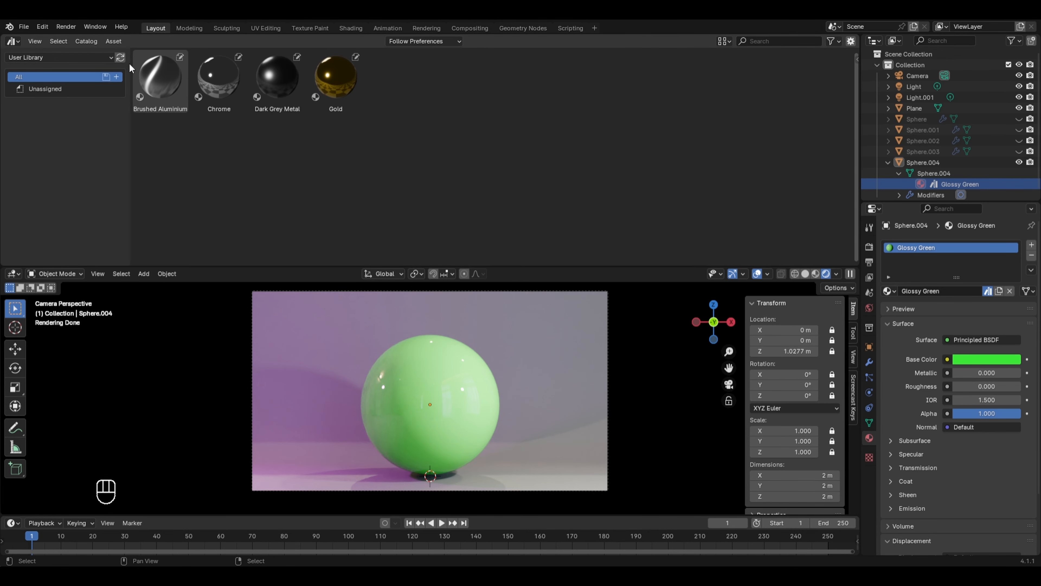
pyautogui.click(120, 58)
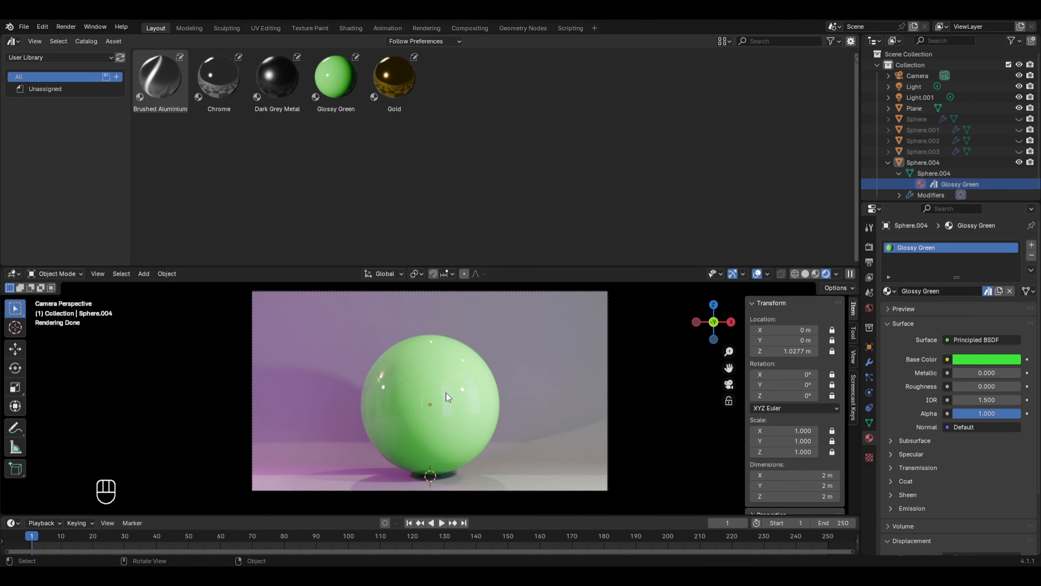
# Switch the Asset Browser area to the Shader Editor and duplicate the green Sphere.004 in place
pyautogui.click(12, 41)
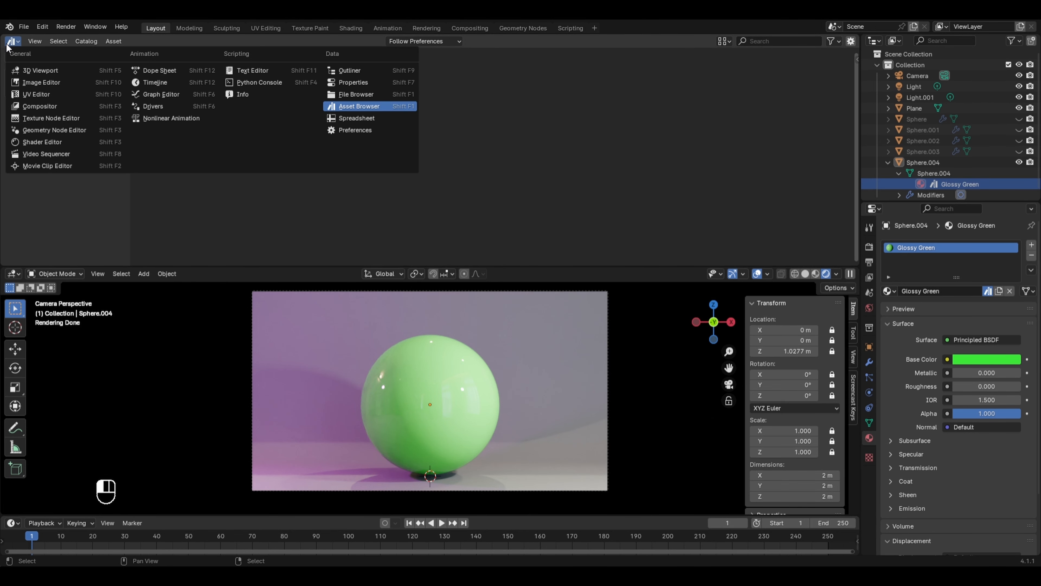
pyautogui.click(60, 141)
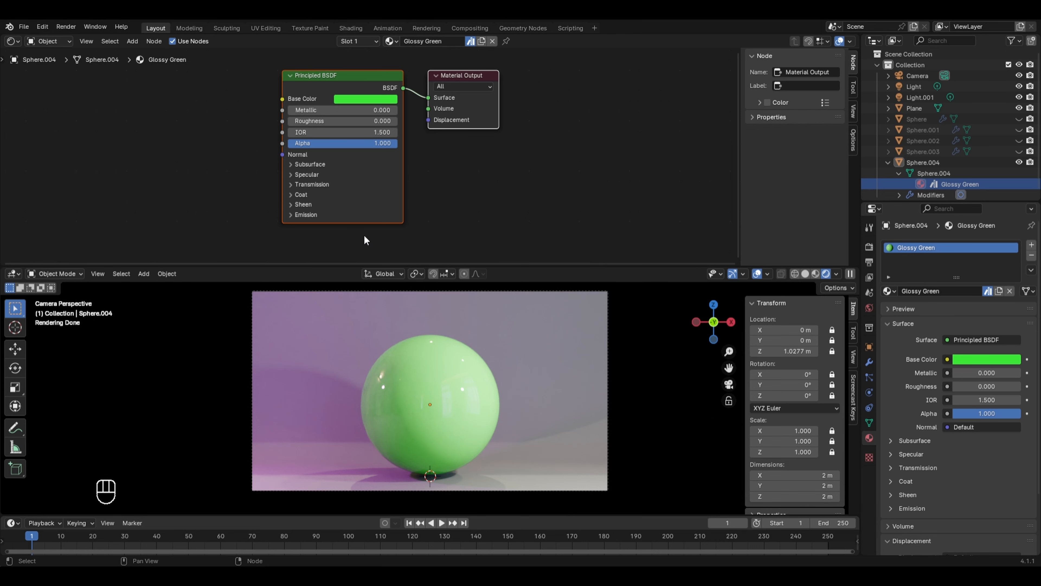
pyautogui.click(453, 371)
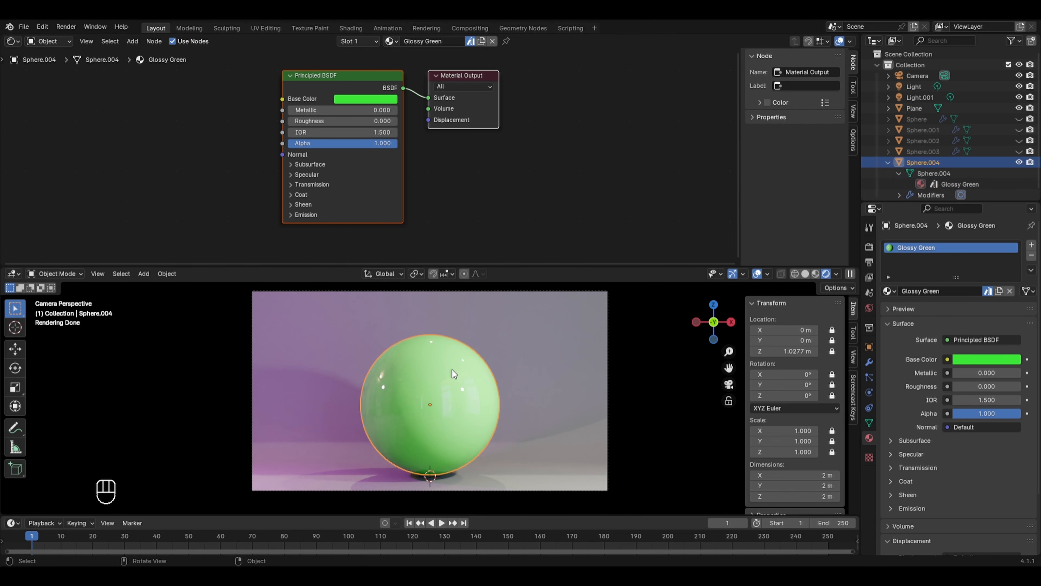
pyautogui.hotkey('shift', 'd')
pyautogui.rightClick(482, 360)
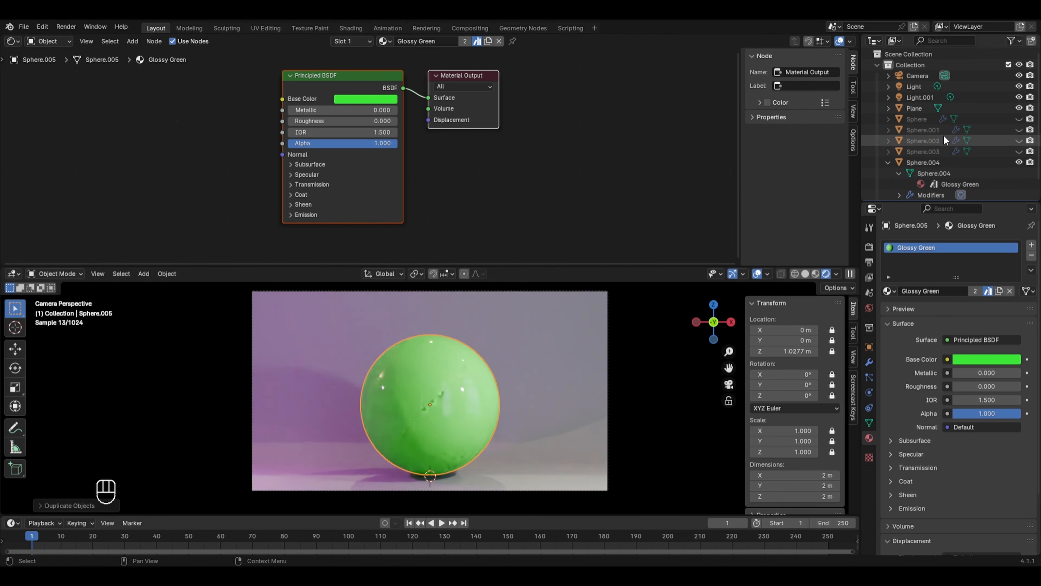
# Collapse the Sphere.004 hierarchy in the Outliner and hide Sphere.004 in the viewport
pyautogui.scroll(-2, 933, 136)
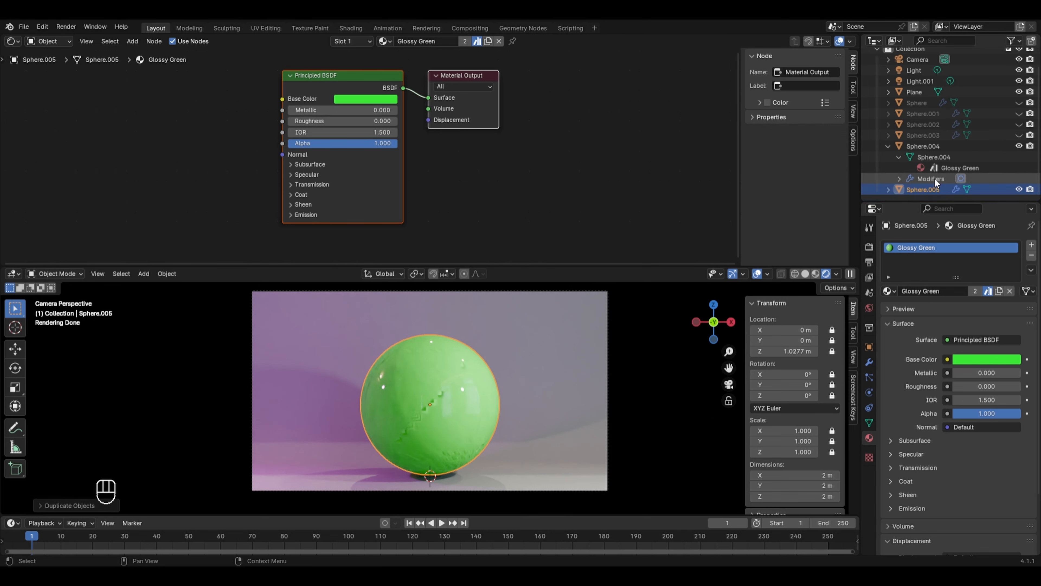
pyautogui.click(887, 146)
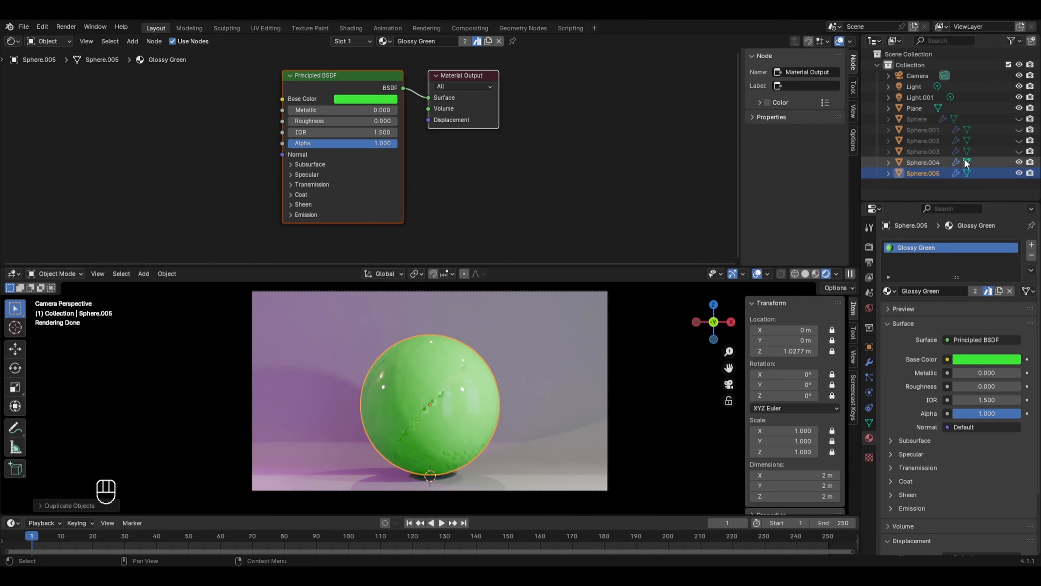
pyautogui.click(1019, 161)
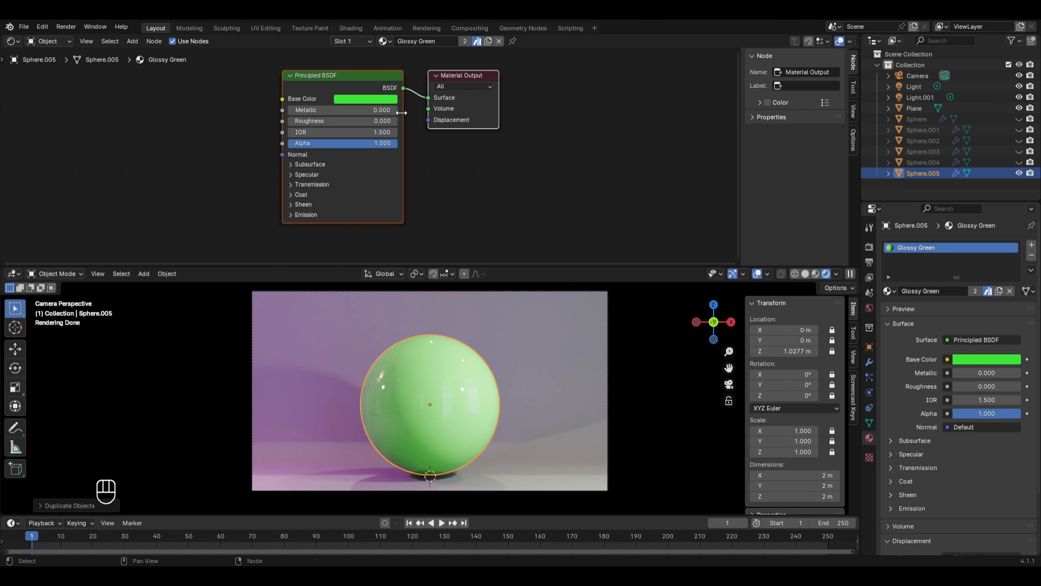
# Make the Glossy Green material on Sphere.005 a separate copy and set its roughness to 0.25
pyautogui.click(488, 43)
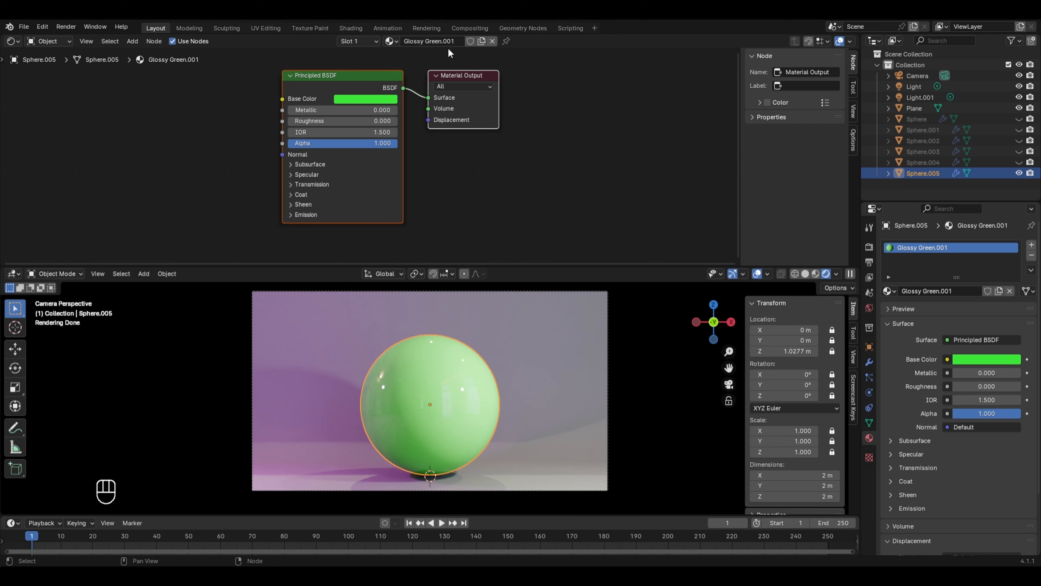
pyautogui.moveTo(354, 120); pyautogui.dragTo(404, 187)
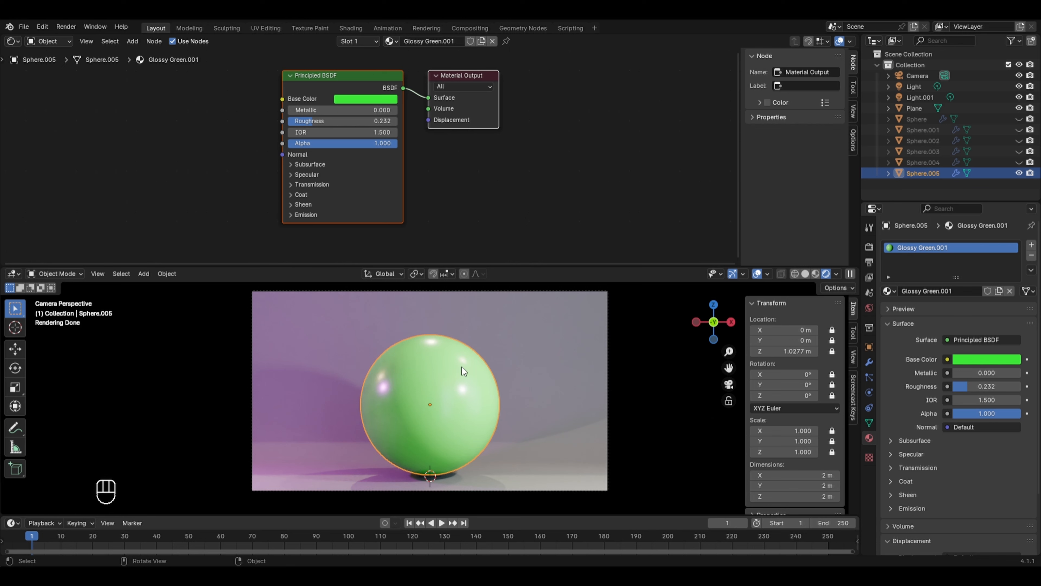
pyautogui.click(368, 124)
pyautogui.write('.25')
pyautogui.press('Return')
# Rename the copied material on Sphere.005 to Glossy Green Painted
pyautogui.click(415, 42)
pyautogui.press('BackSpace')
pyautogui.press('BackSpace')
pyautogui.press('BackSpace')
pyautogui.press('BackSpace')
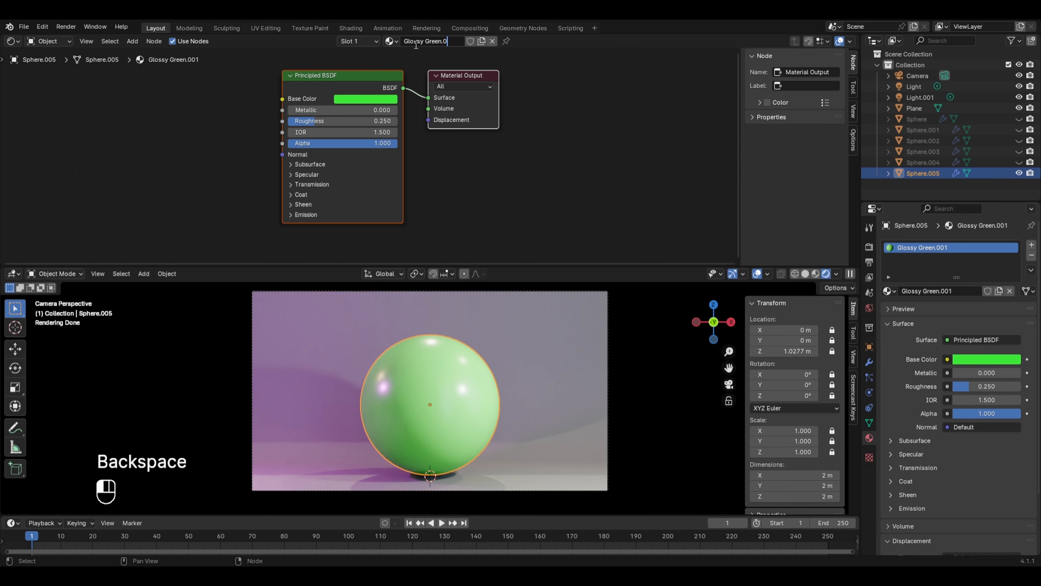
pyautogui.write('Painted')
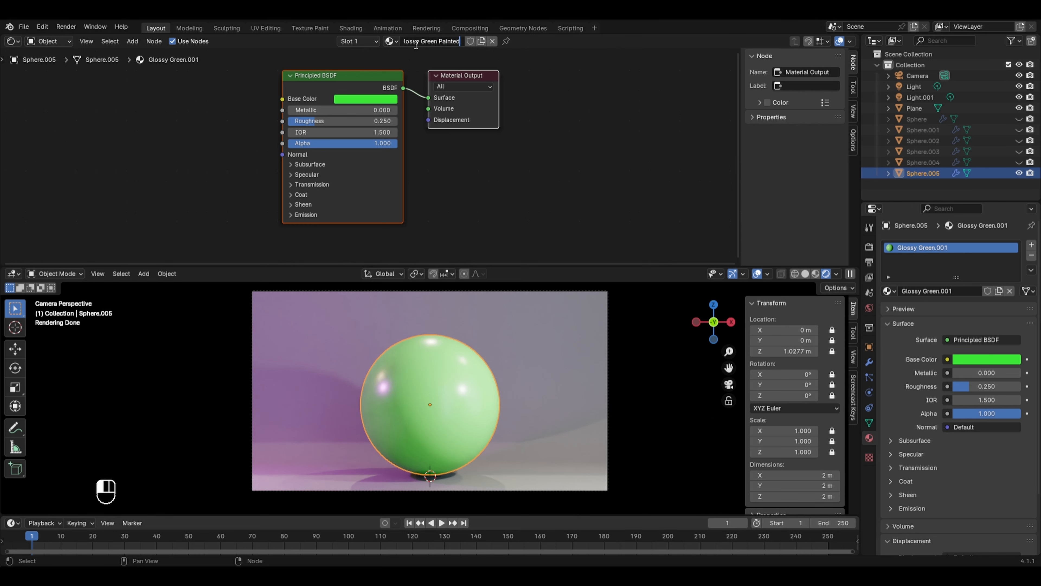
pyautogui.press('Return')
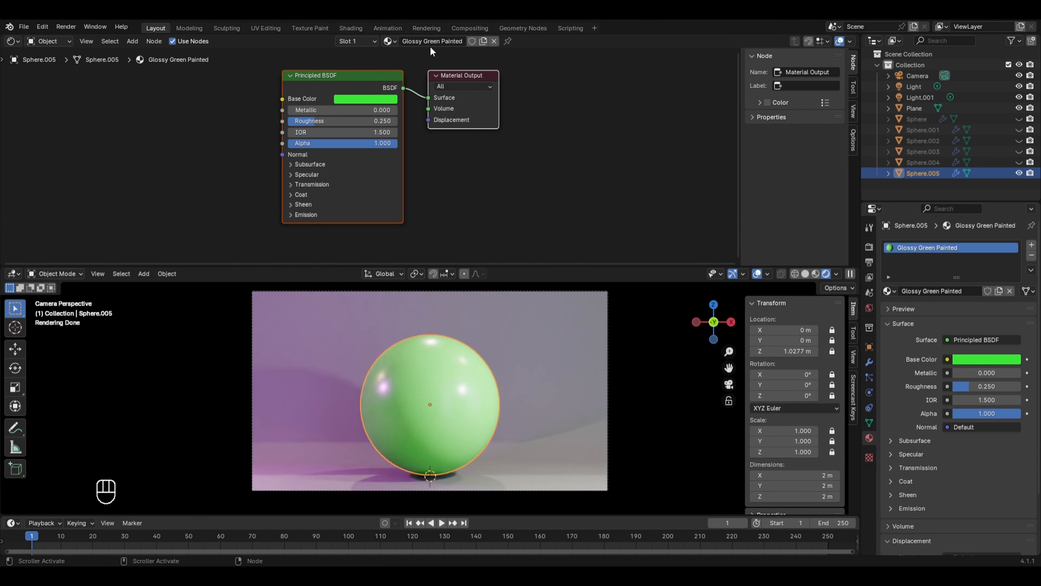
# Expand Sphere.005 down to its Glossy Green Painted material in the Outliner and mark that material as an asset
pyautogui.click(890, 172)
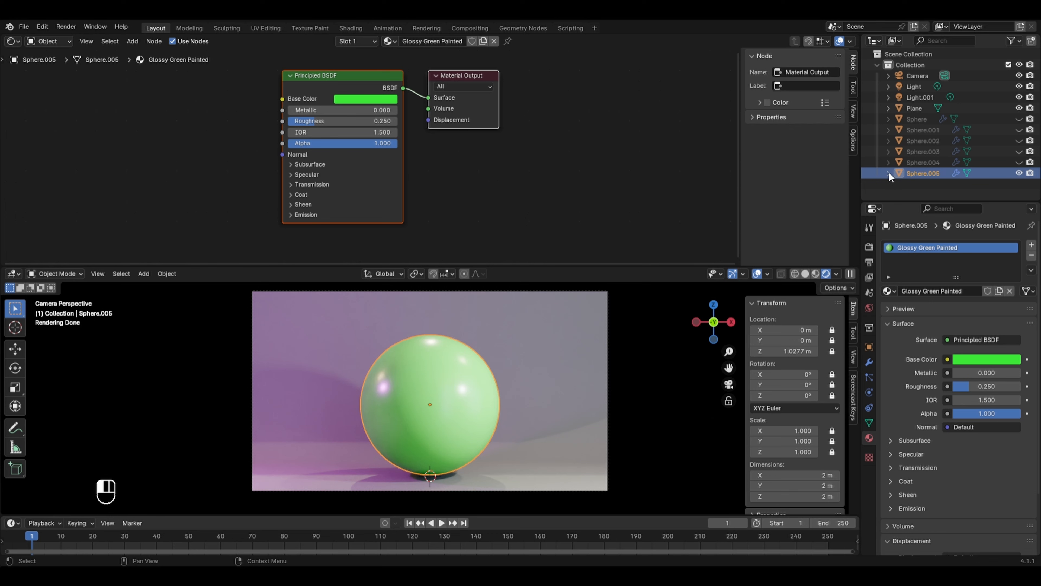
pyautogui.click(902, 183)
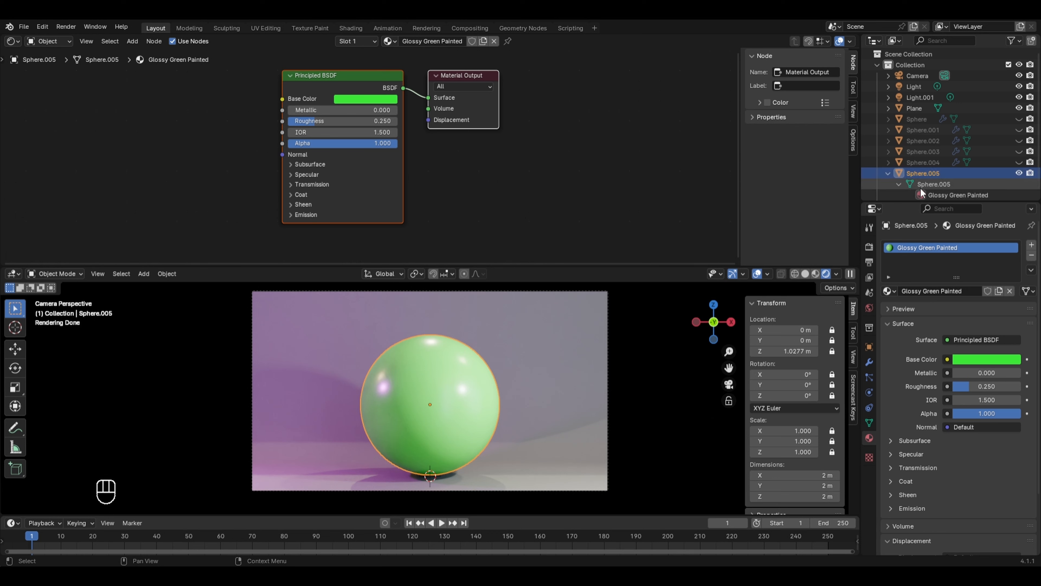
pyautogui.click(930, 193)
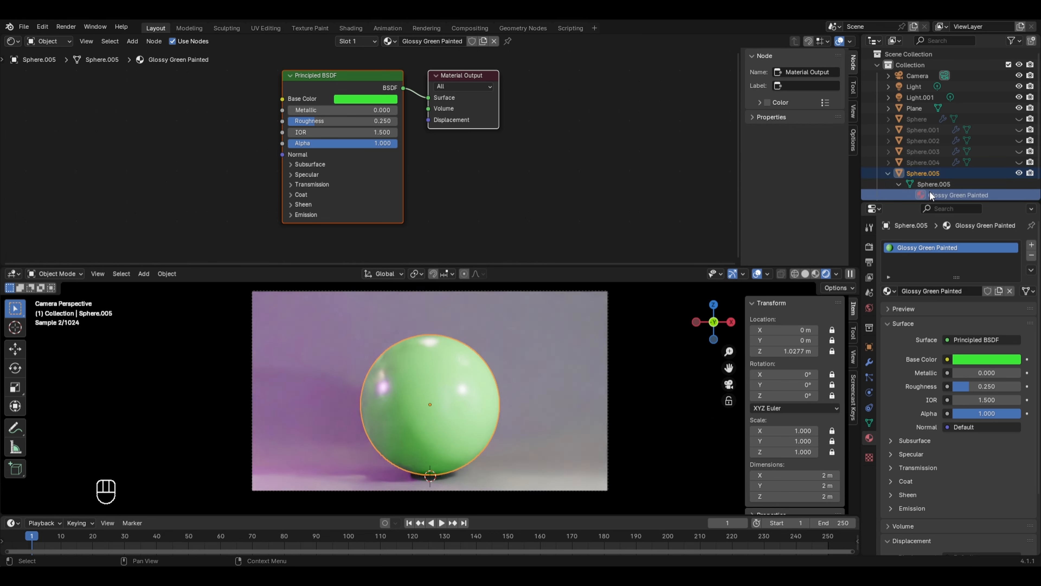
pyautogui.rightClick(932, 194)
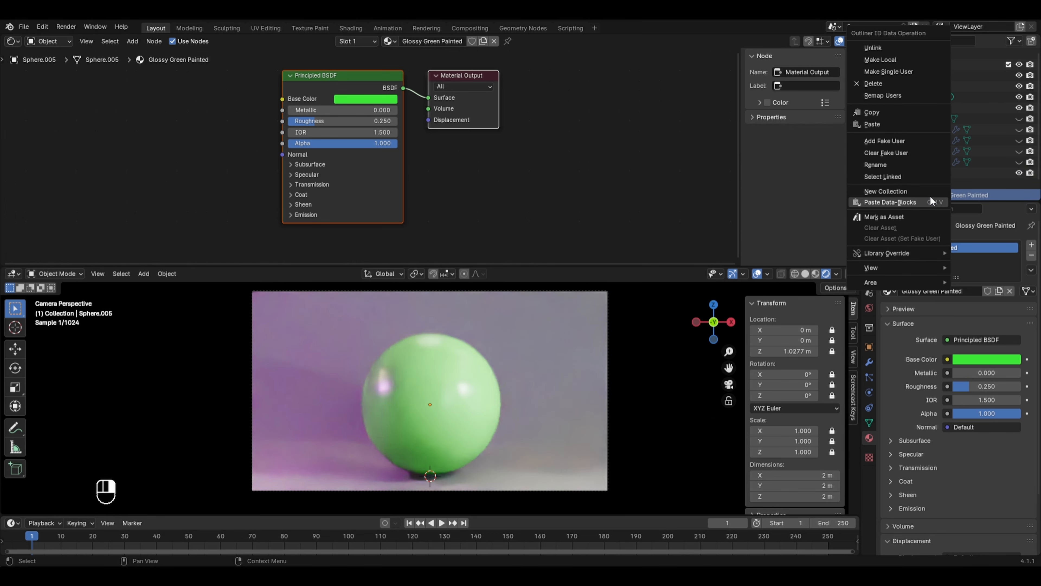
pyautogui.click(886, 220)
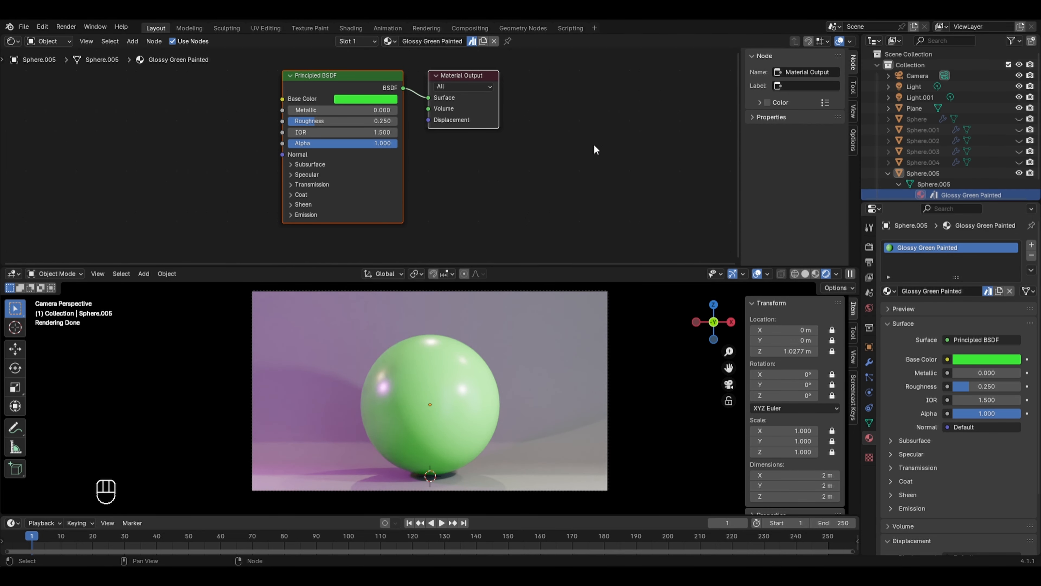
# Switch the Shader Editor area to the Asset Browser, refresh the User Library and select the Glossy Green Painted asset
pyautogui.click(17, 41)
pyautogui.click(344, 105)
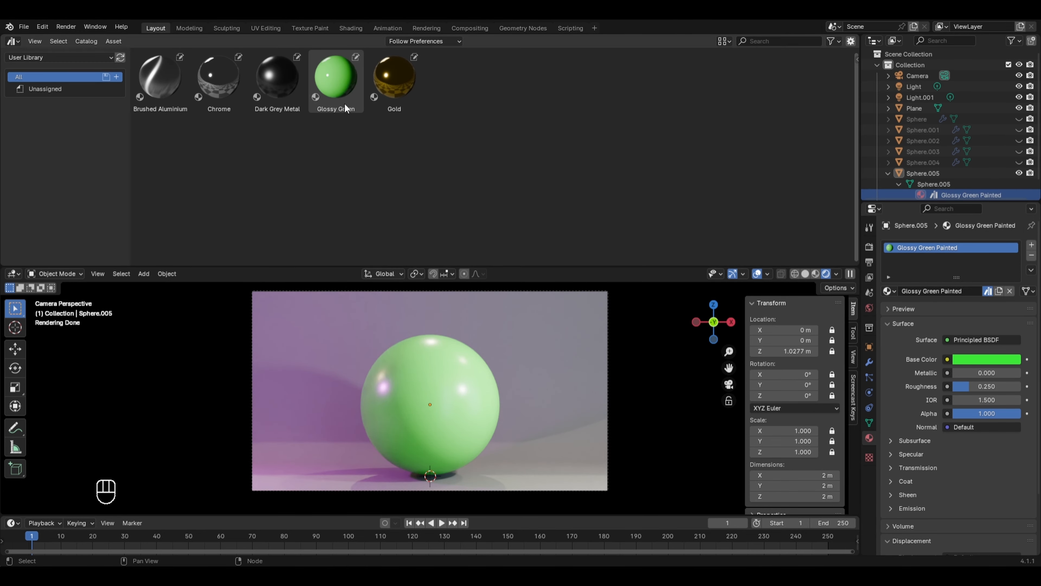
pyautogui.click(120, 57)
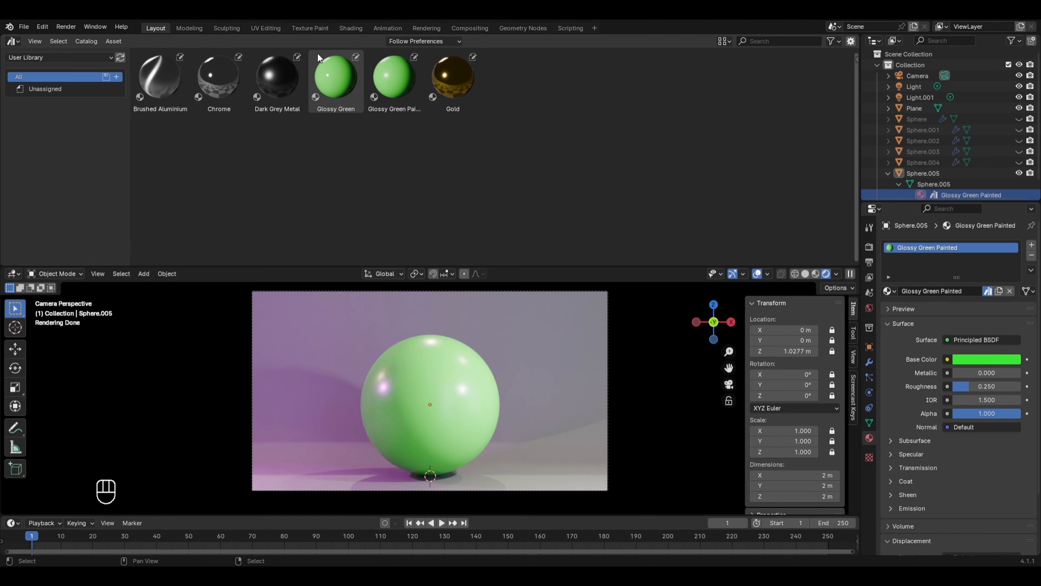
pyautogui.click(381, 86)
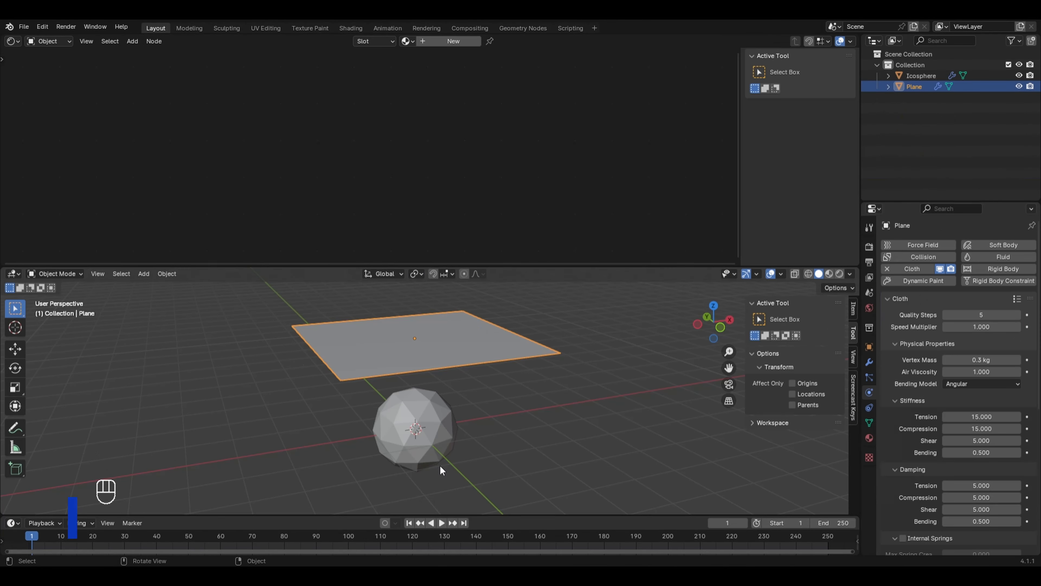
# Play the cloth simulation of the plane falling over the icosphere
pyautogui.press('space')
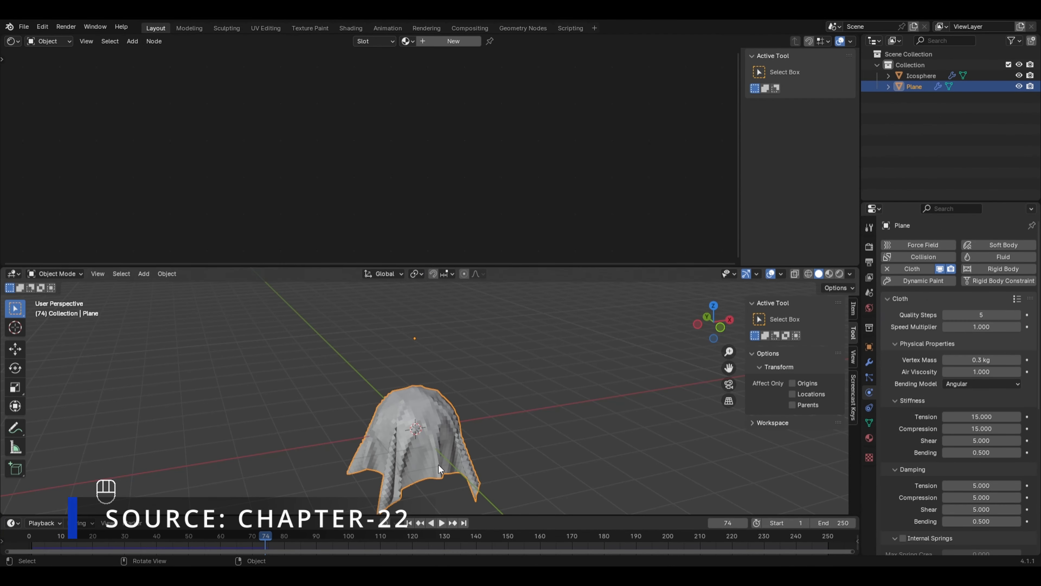